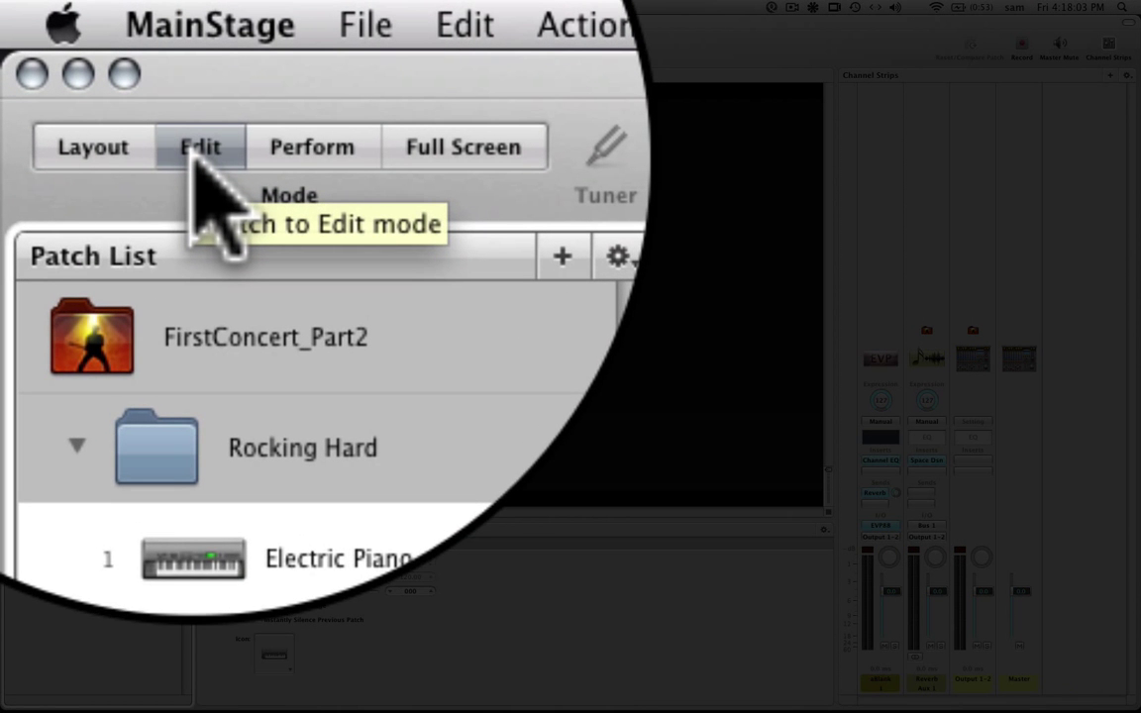
Switch the FirstConcert_Part2 concert from Edit mode into Perform mode
{"action": "left_click", "coordinate": [192, 154]}
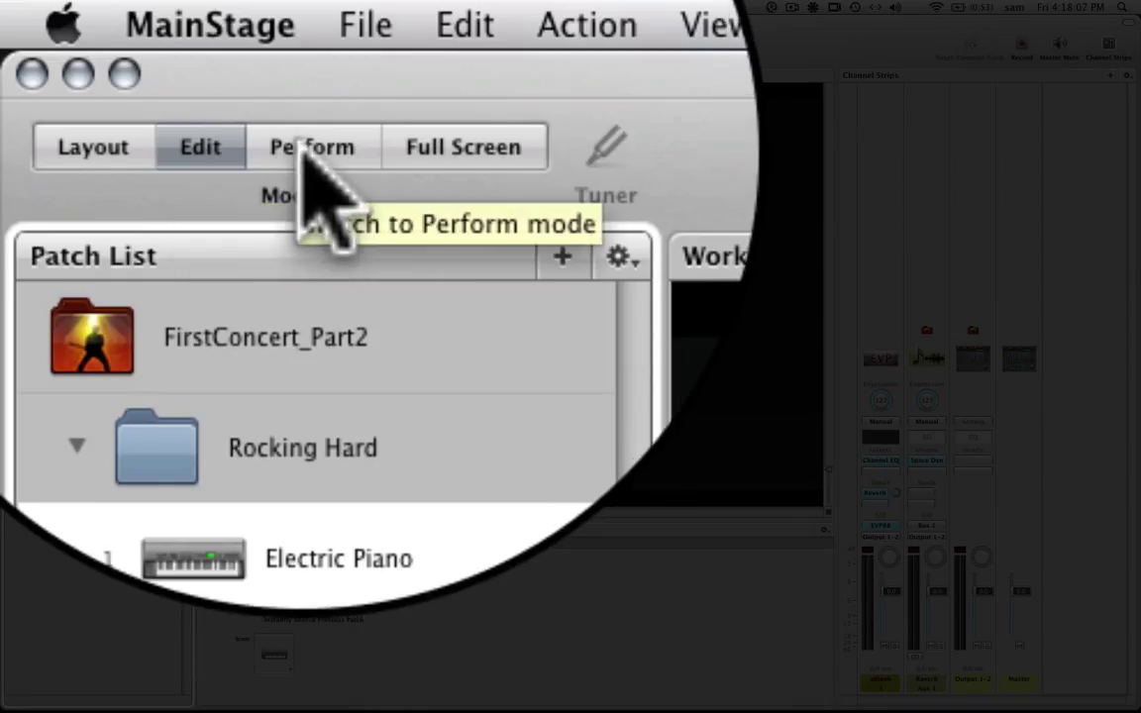
{"action": "left_click", "coordinate": [304, 152]}
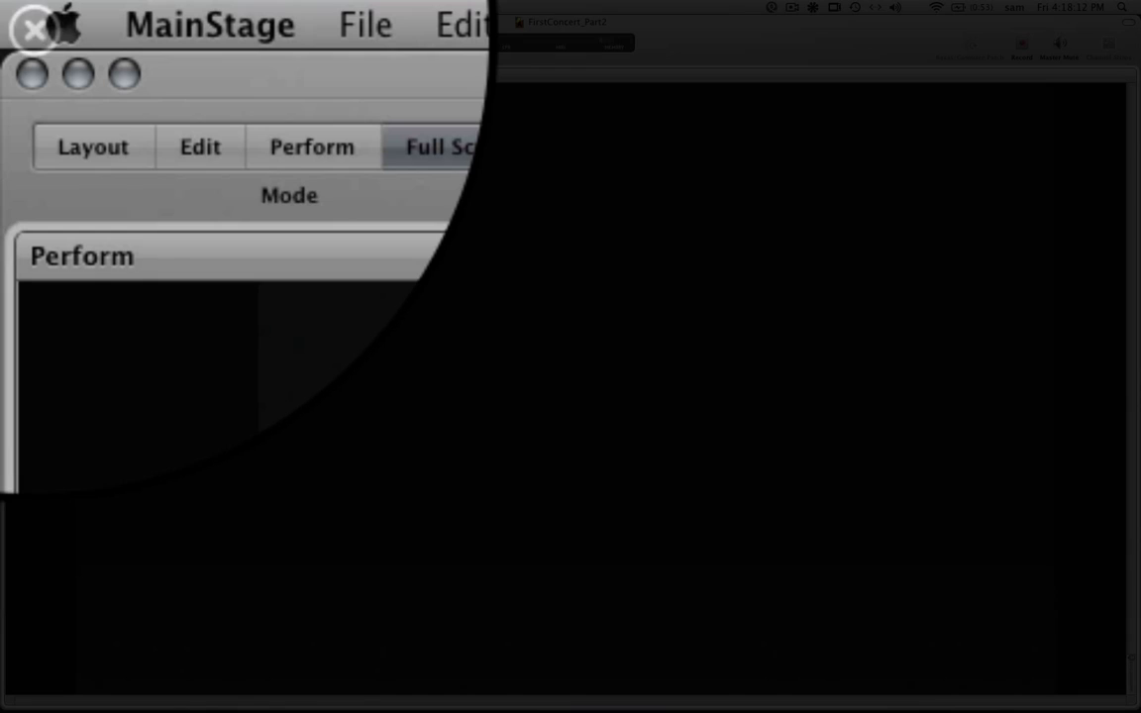
Enter Layout mode, make the Screen Controls Palette taller, and show its Shelf Controls
{"action": "left_click", "coordinate": [99, 144]}
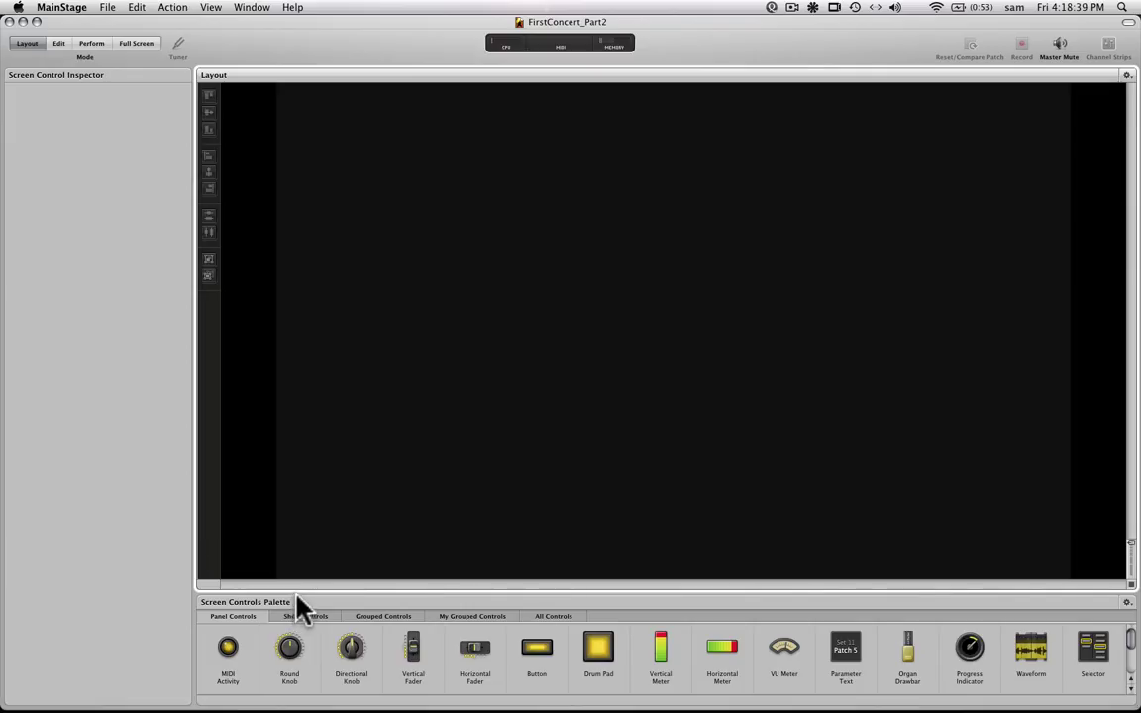
{"action": "left_click_drag", "start_coordinate": [298, 586], "coordinate": [297, 551]}
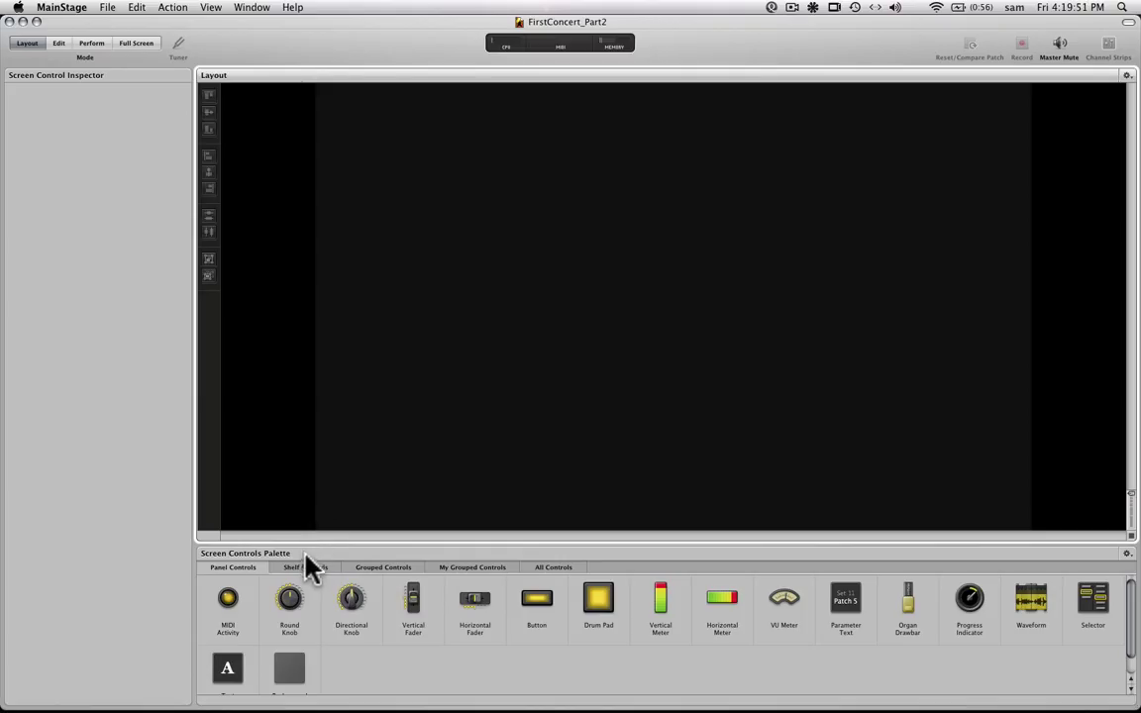
{"action": "left_click", "coordinate": [305, 565]}
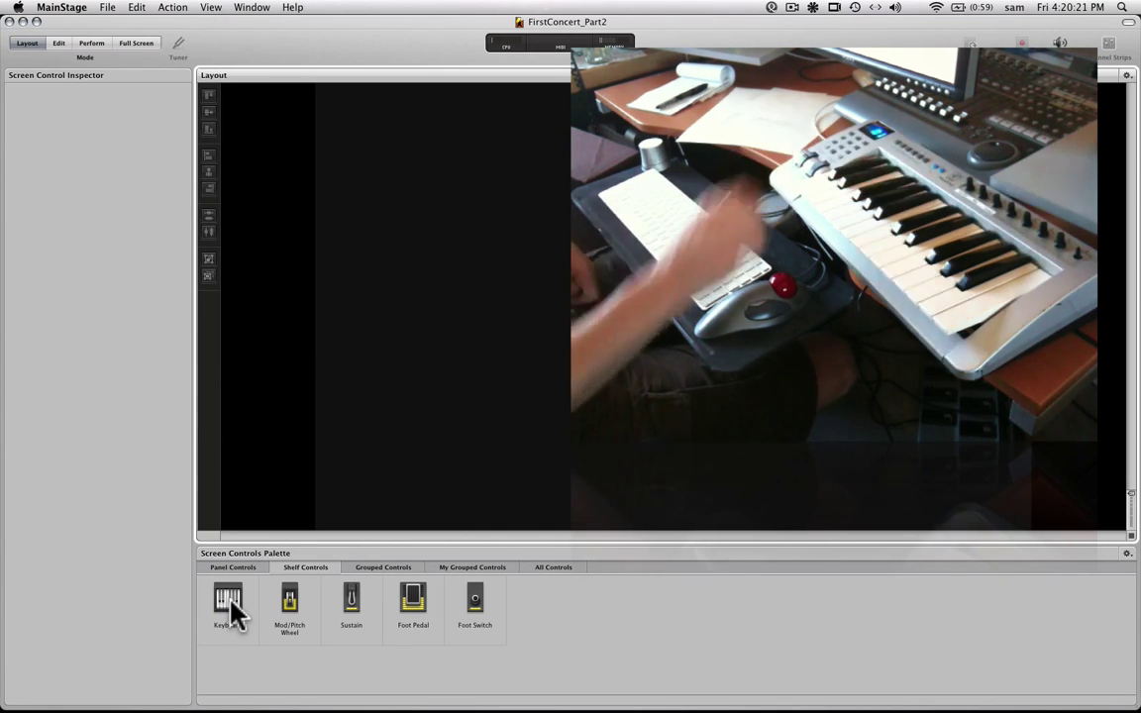
Add a keyboard, two mod/pitch wheels beside it, and a sustain pedal on its right
{"action": "left_click", "coordinate": [232, 597]}
{"action": "left_click_drag", "start_coordinate": [236, 606], "coordinate": [646, 468]}
{"action": "left_click_drag", "start_coordinate": [300, 600], "coordinate": [400, 472]}
{"action": "left_click_drag", "start_coordinate": [287, 602], "coordinate": [340, 465]}
{"action": "left_click_drag", "start_coordinate": [307, 367], "coordinate": [615, 489]}
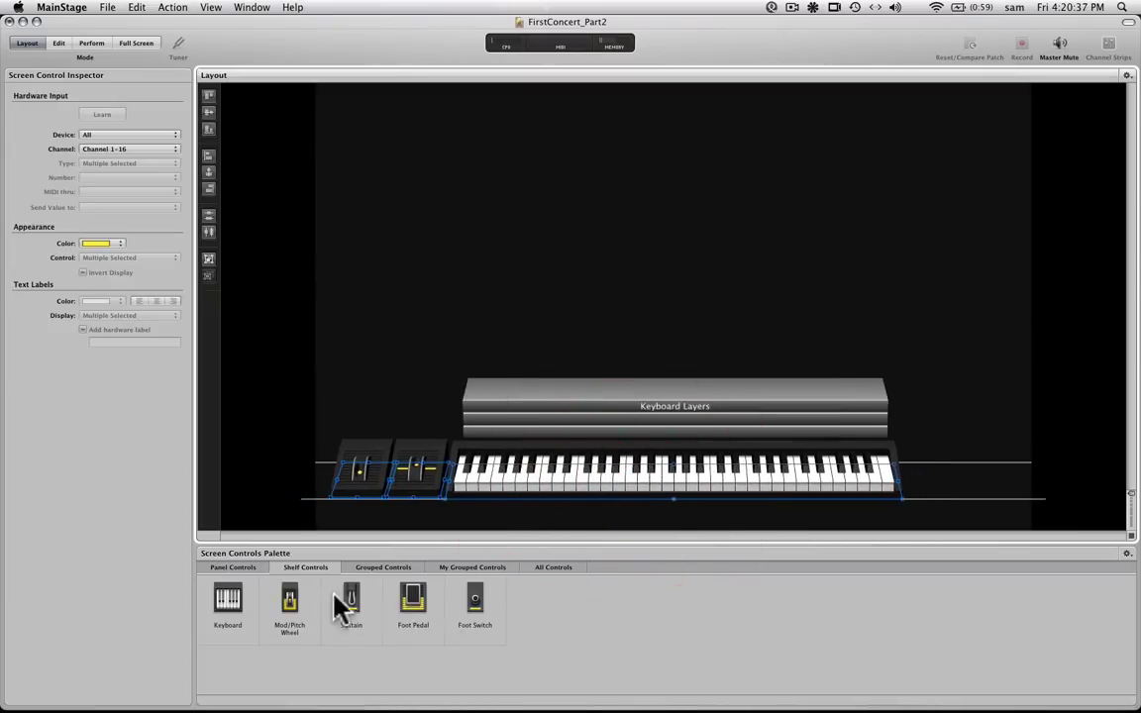
{"action": "left_click_drag", "start_coordinate": [358, 602], "coordinate": [945, 478]}
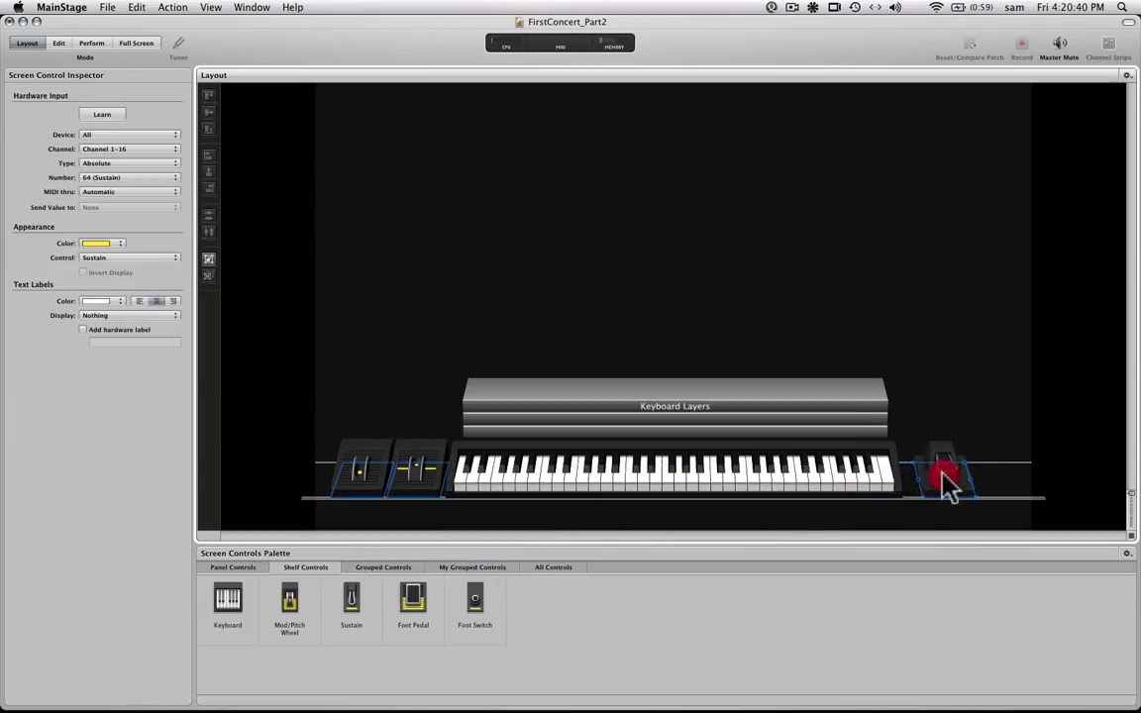
Select the keyboard and each mod/pitch wheel to review their settings
{"action": "left_click", "coordinate": [944, 413]}
{"action": "left_click", "coordinate": [566, 468]}
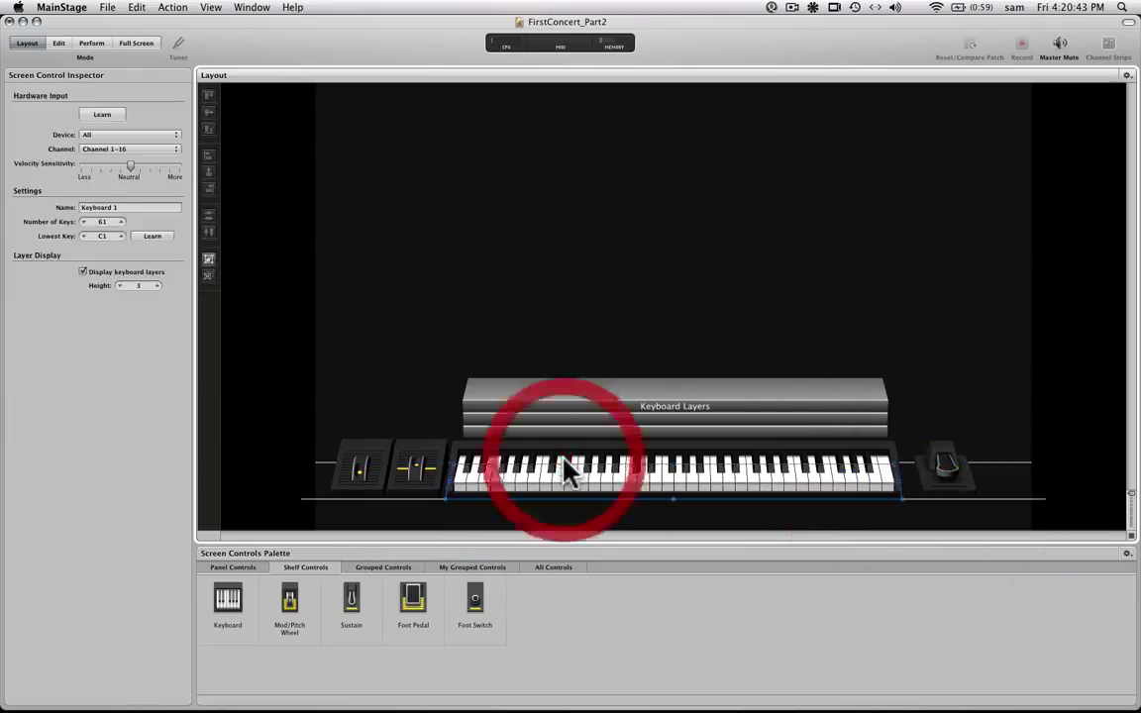
{"action": "left_click", "coordinate": [418, 472]}
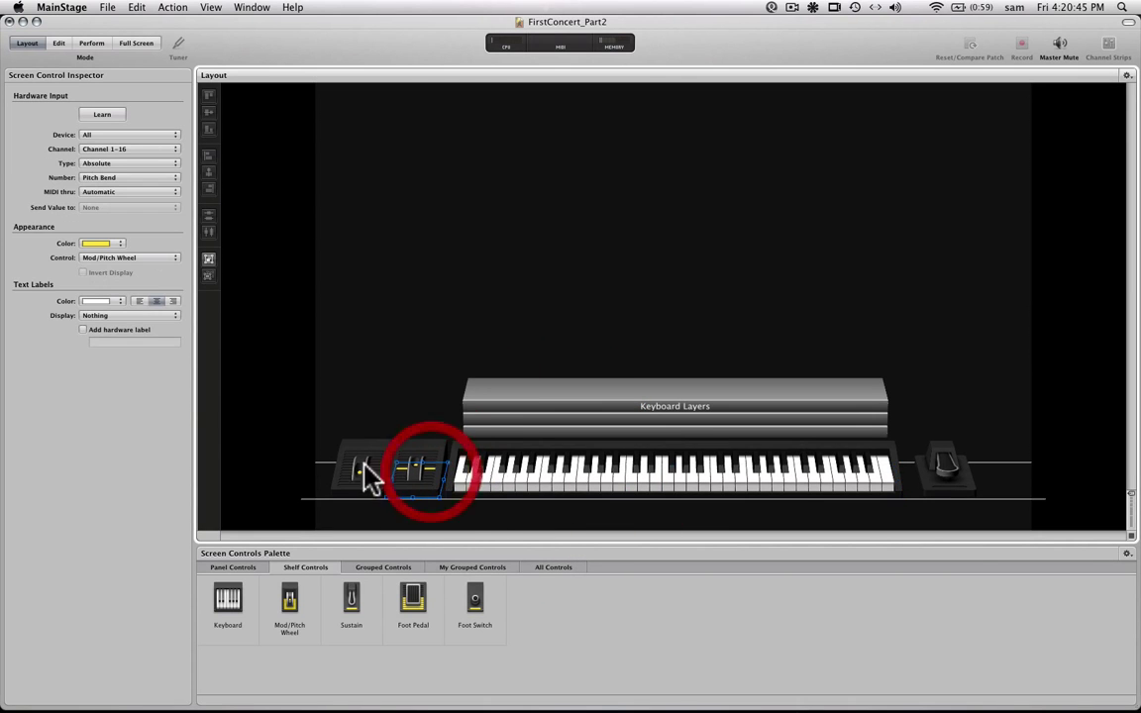
{"action": "left_click", "coordinate": [426, 420]}
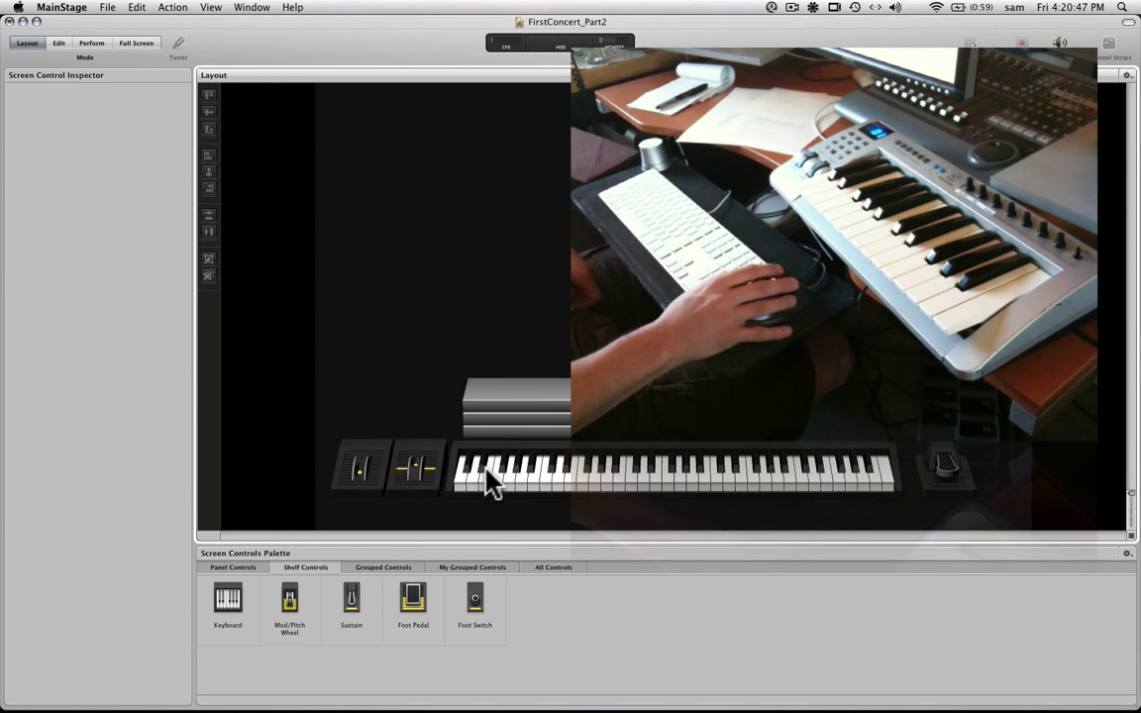
{"action": "left_click", "coordinate": [489, 484]}
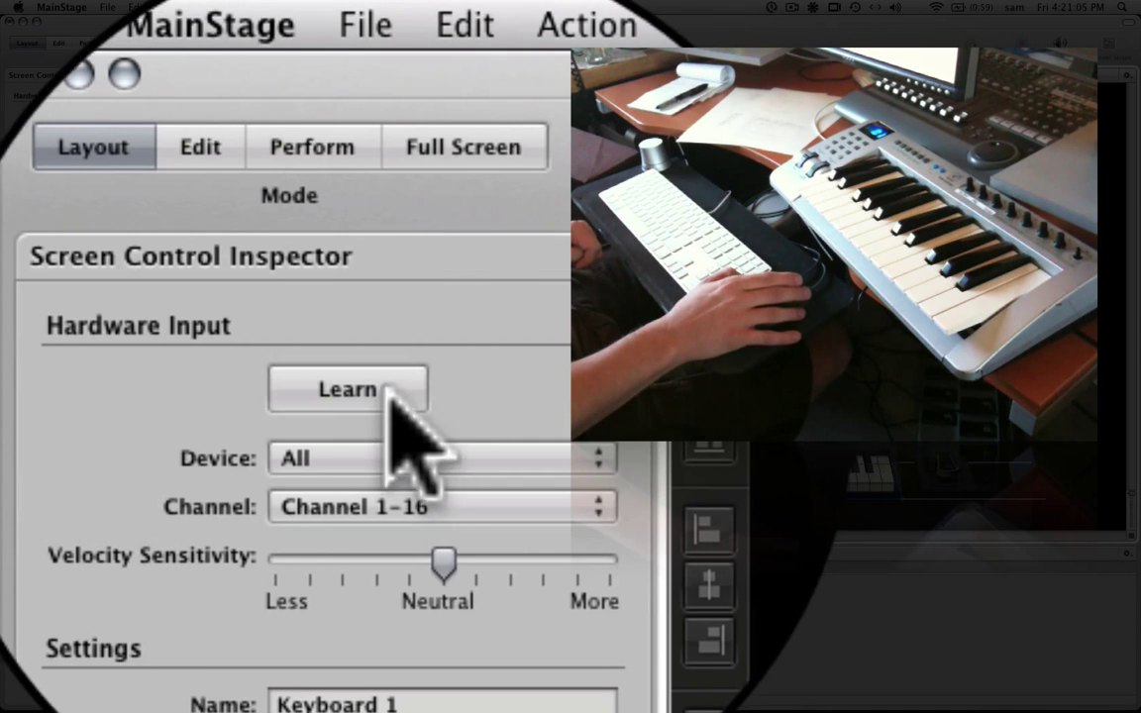
Learn the keyboard from the MK-225C on Channel 1, setting 88 keys starting at C-1
{"action": "left_click", "coordinate": [357, 386]}
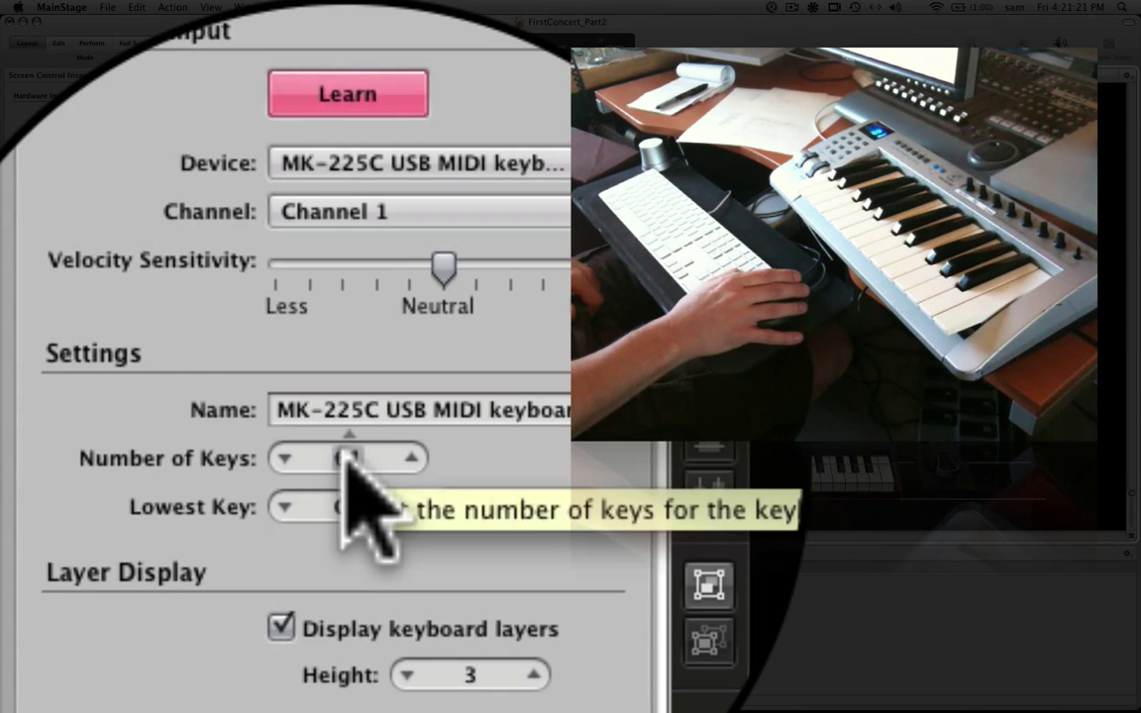
{"action": "left_click", "coordinate": [349, 455]}
{"action": "type", "text": "8"}
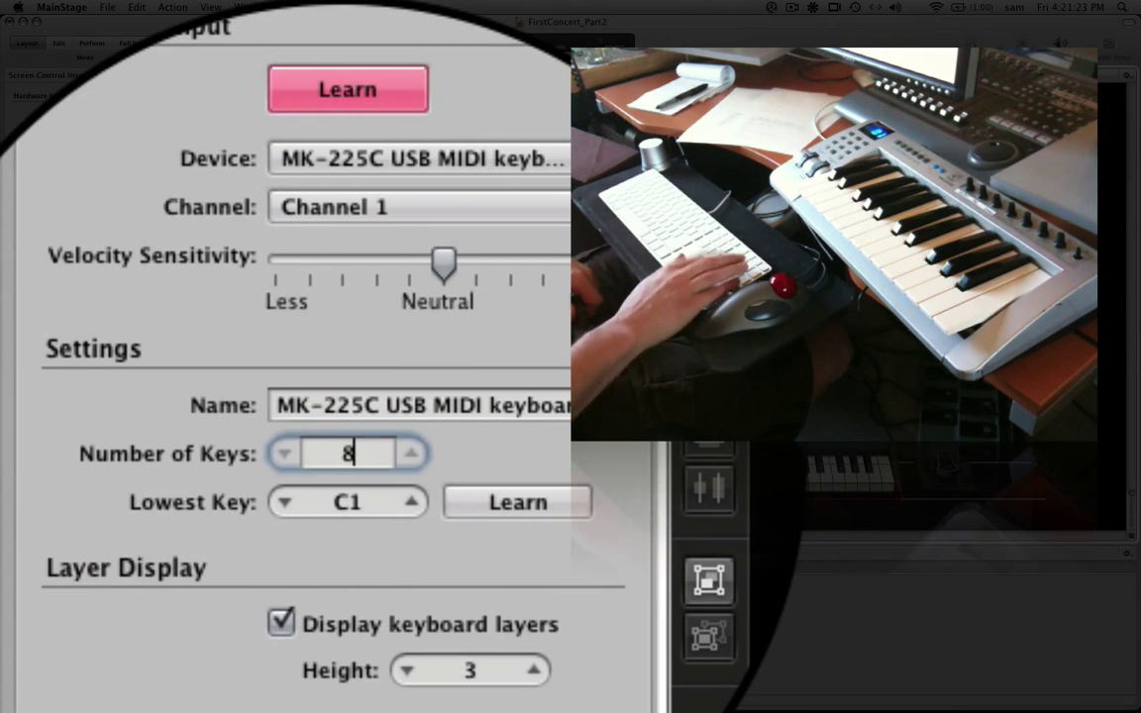
{"action": "type", "text": "8"}
{"action": "key", "text": "Return"}
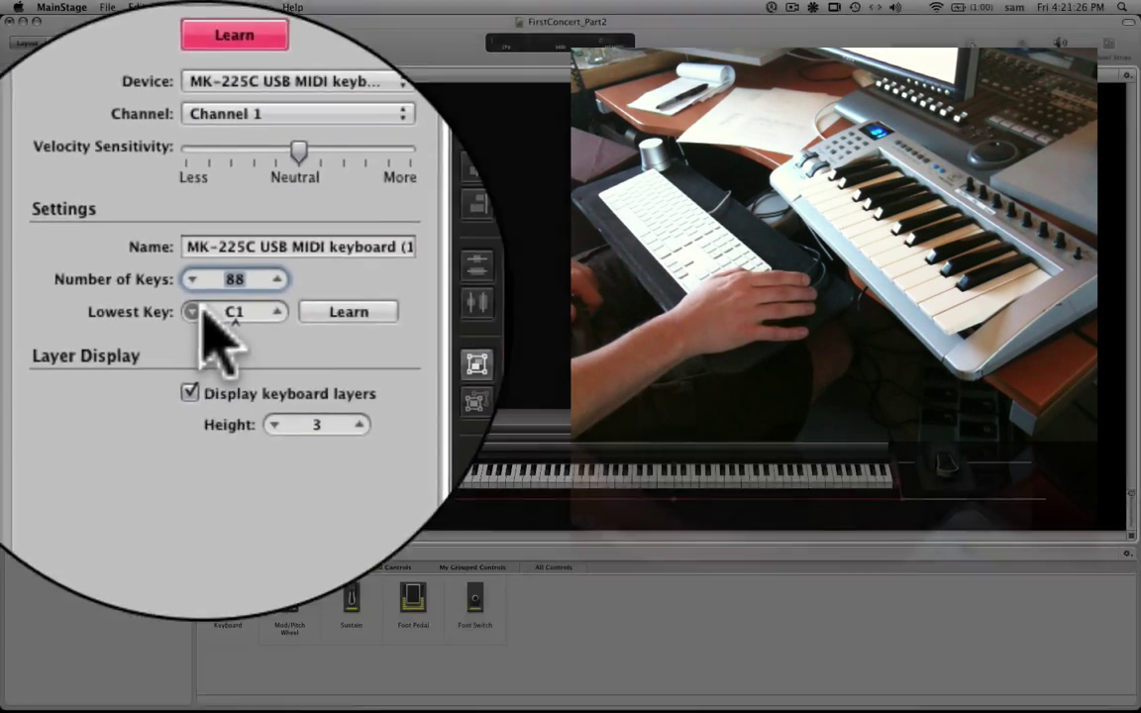
{"action": "left_click", "coordinate": [293, 421]}
{"action": "left_click", "coordinate": [299, 426]}
{"action": "left_click", "coordinate": [91, 240]}
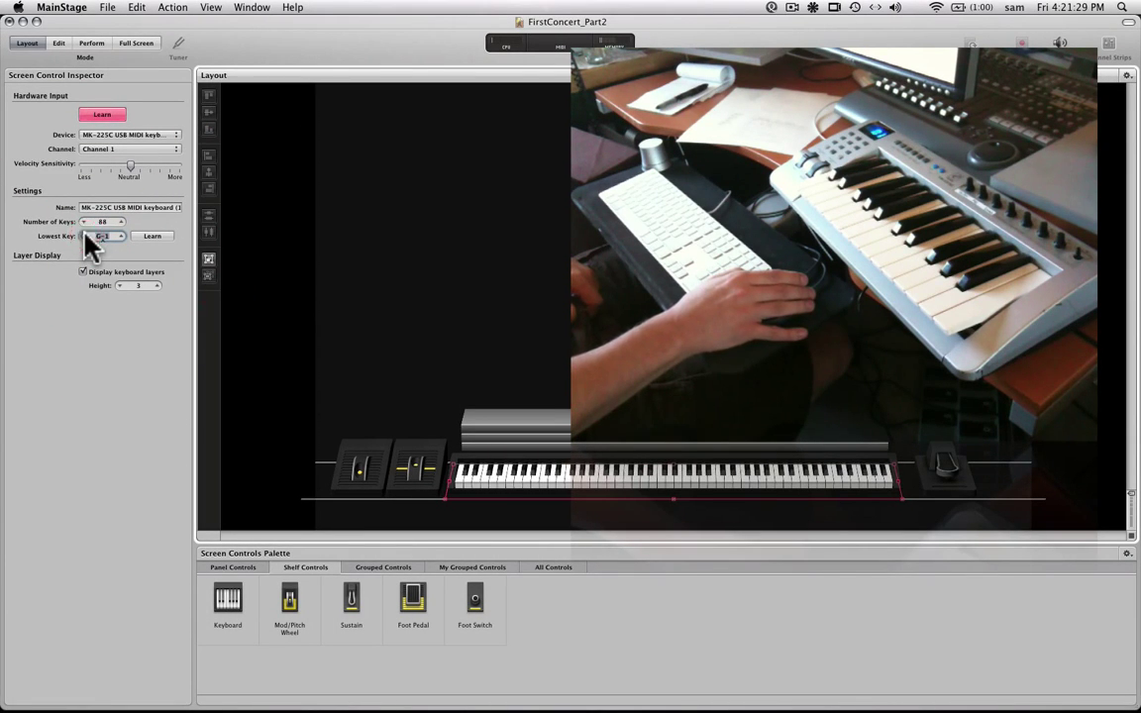
{"action": "left_click", "coordinate": [86, 237]}
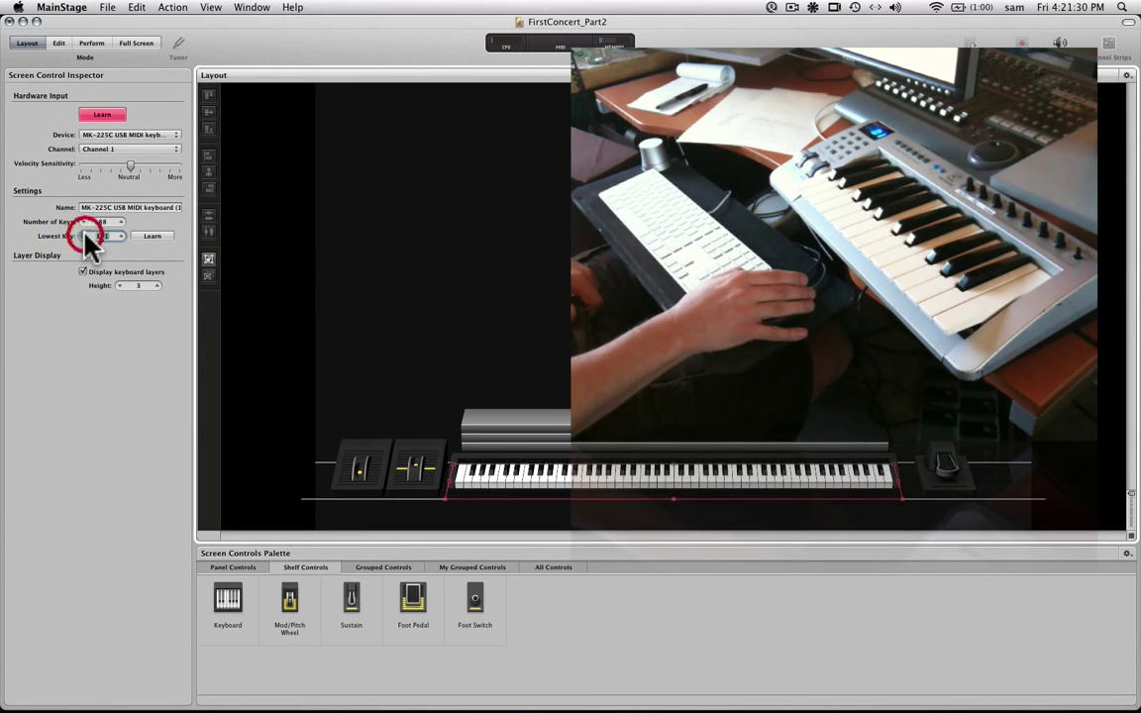
Map the modulation wheel, pitch-bend wheel and sustain pedal (controller 64) to the MK-225C hardware
{"action": "left_click", "coordinate": [113, 115]}
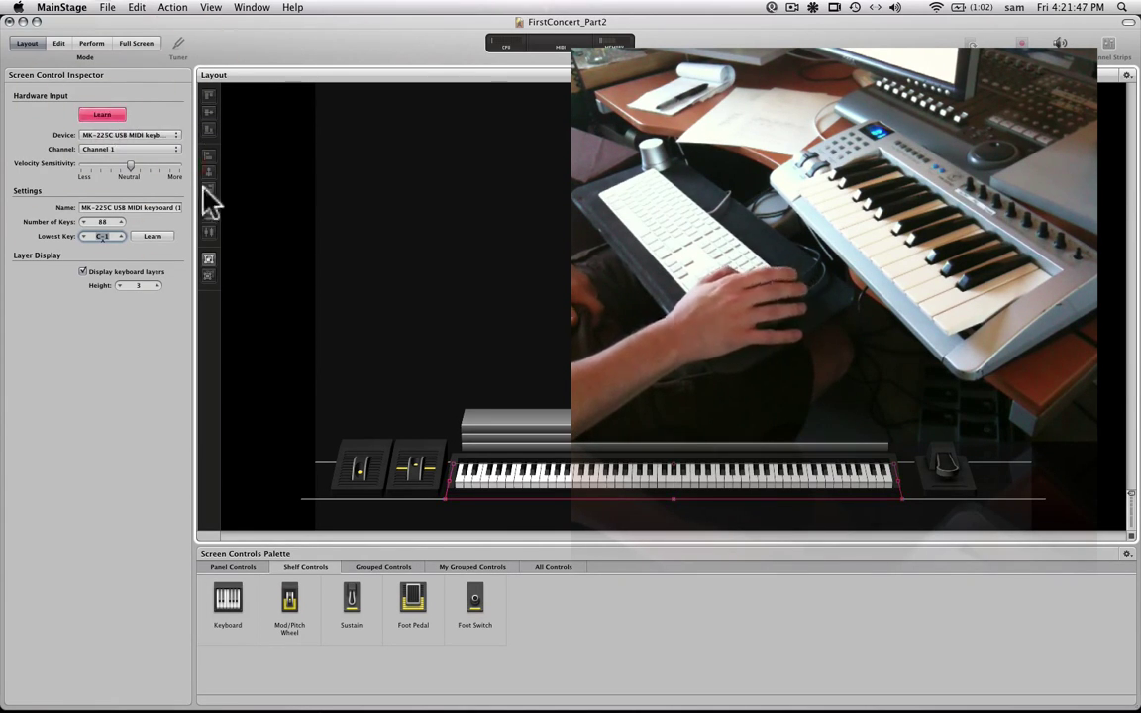
{"action": "left_click", "coordinate": [426, 476]}
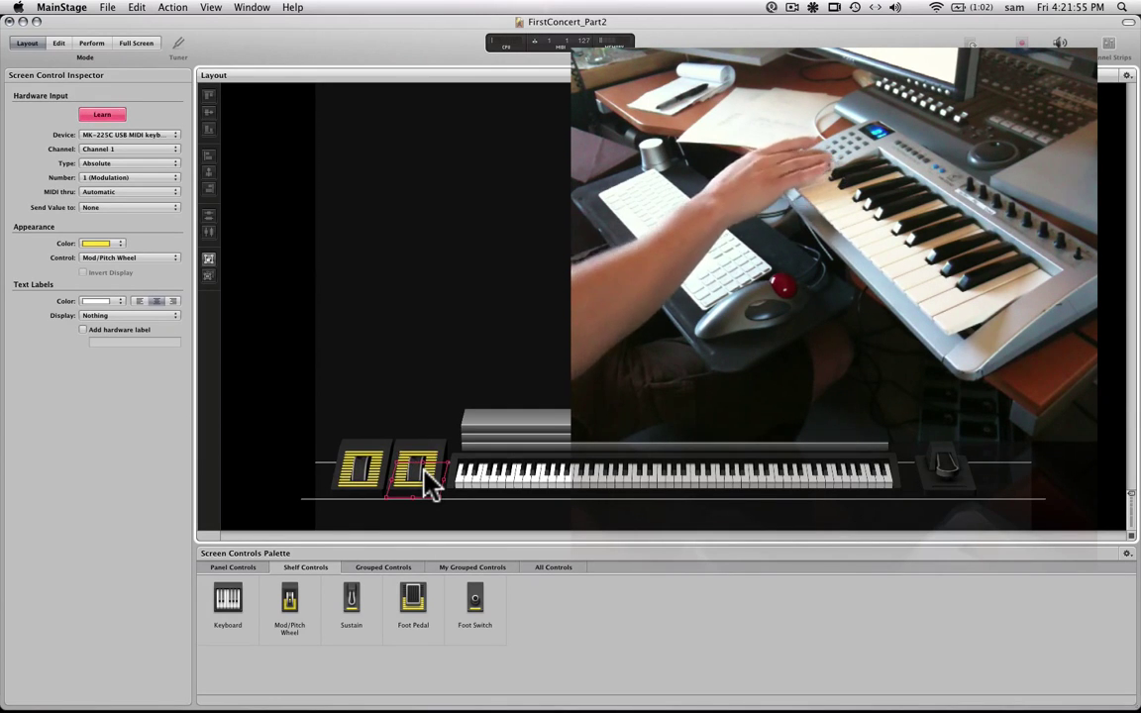
{"action": "left_click", "coordinate": [365, 476]}
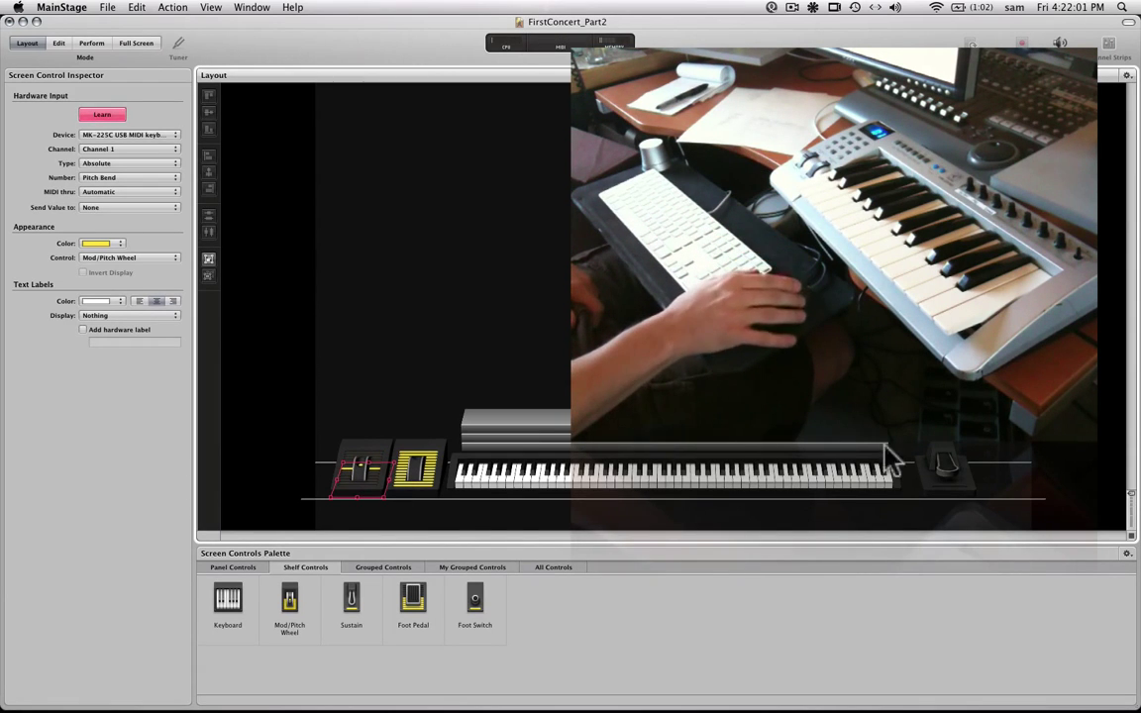
{"action": "left_click", "coordinate": [949, 476]}
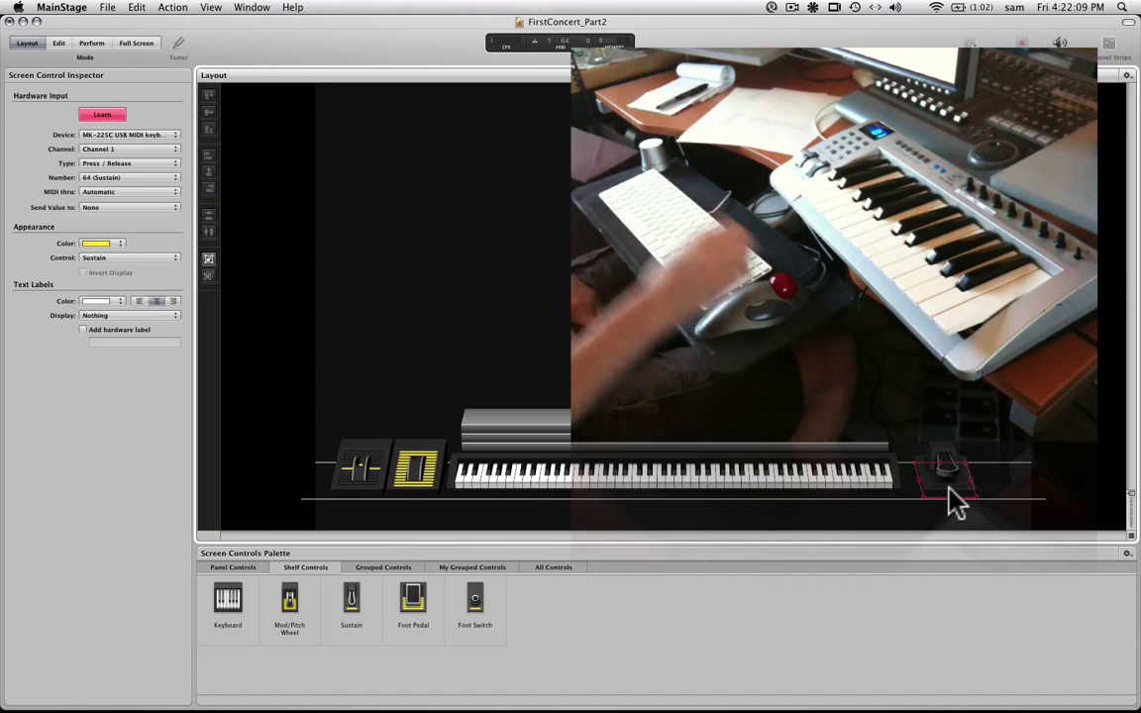
{"action": "left_click", "coordinate": [100, 116]}
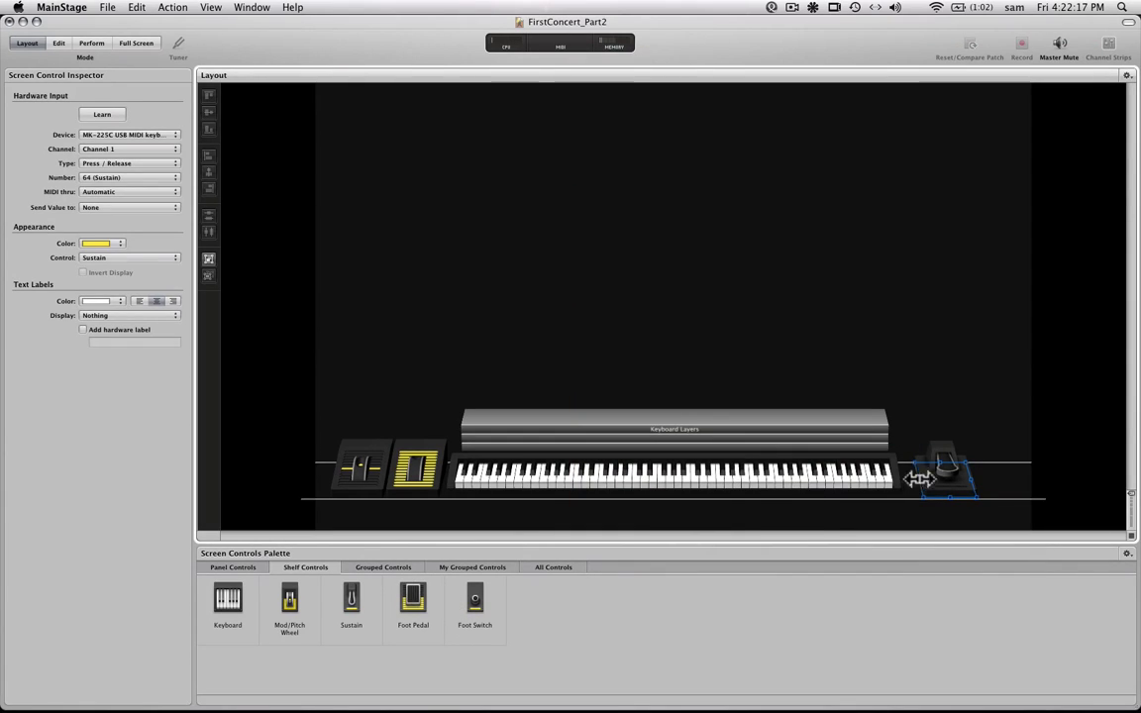
Group the keyboard, both wheels and the sustain pedal into one shelf group
{"action": "left_click", "coordinate": [937, 416]}
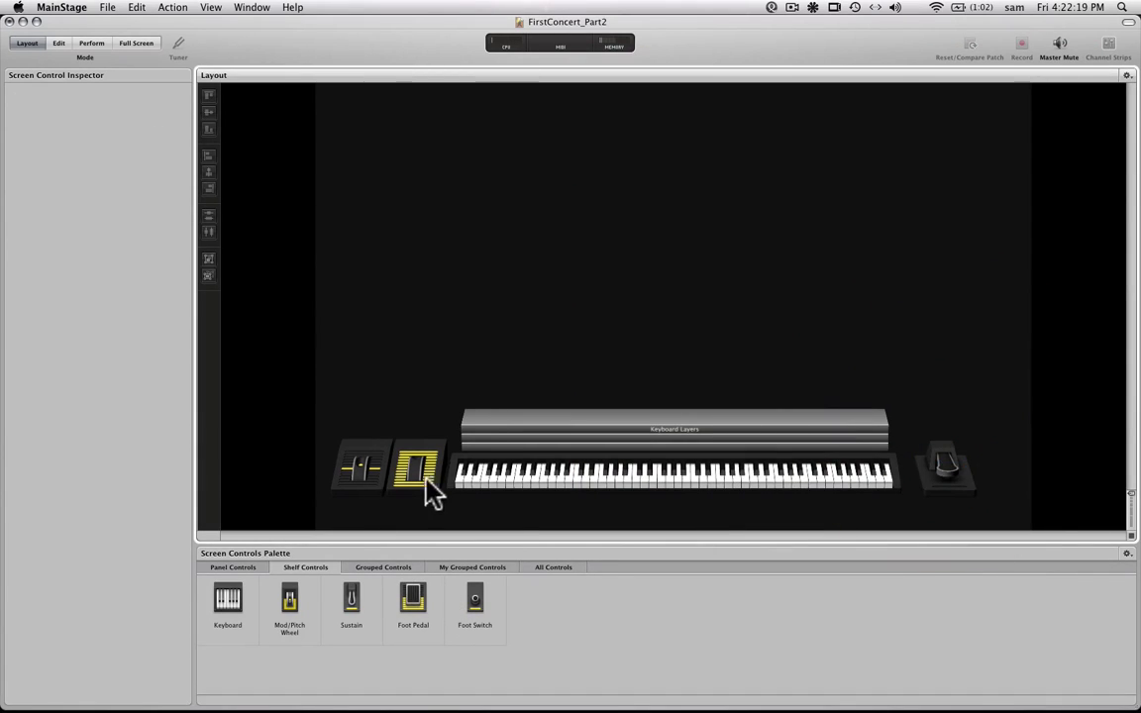
{"action": "left_click_drag", "start_coordinate": [331, 414], "coordinate": [989, 497]}
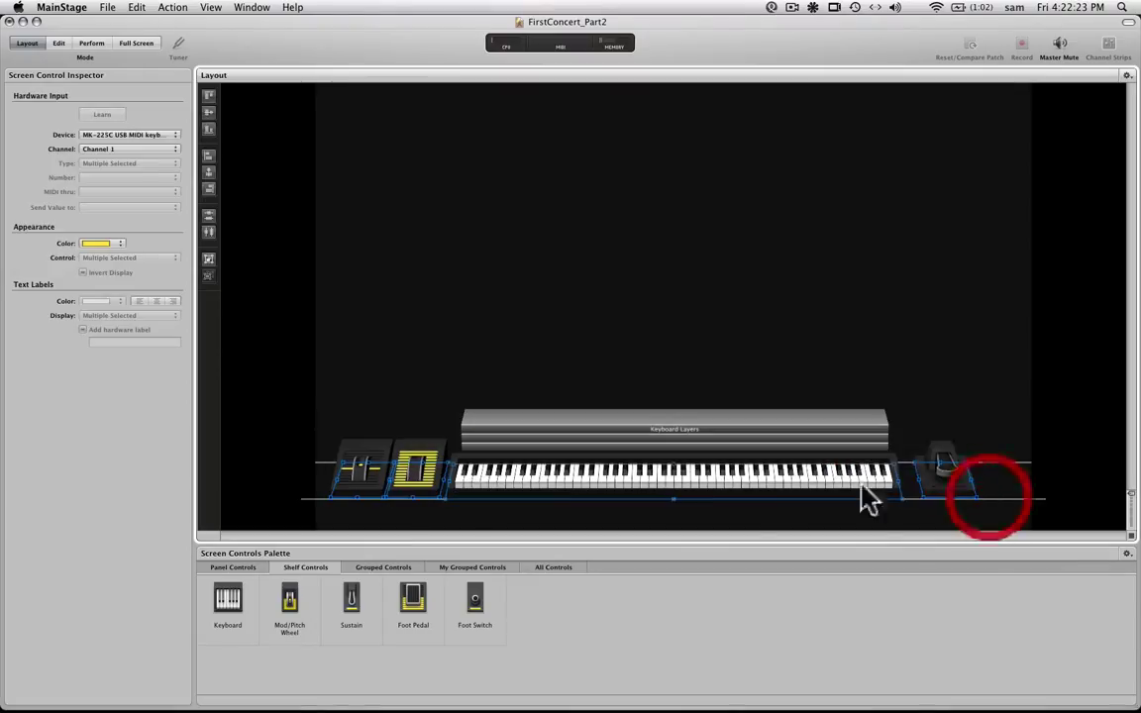
{"action": "right_click", "coordinate": [733, 473]}
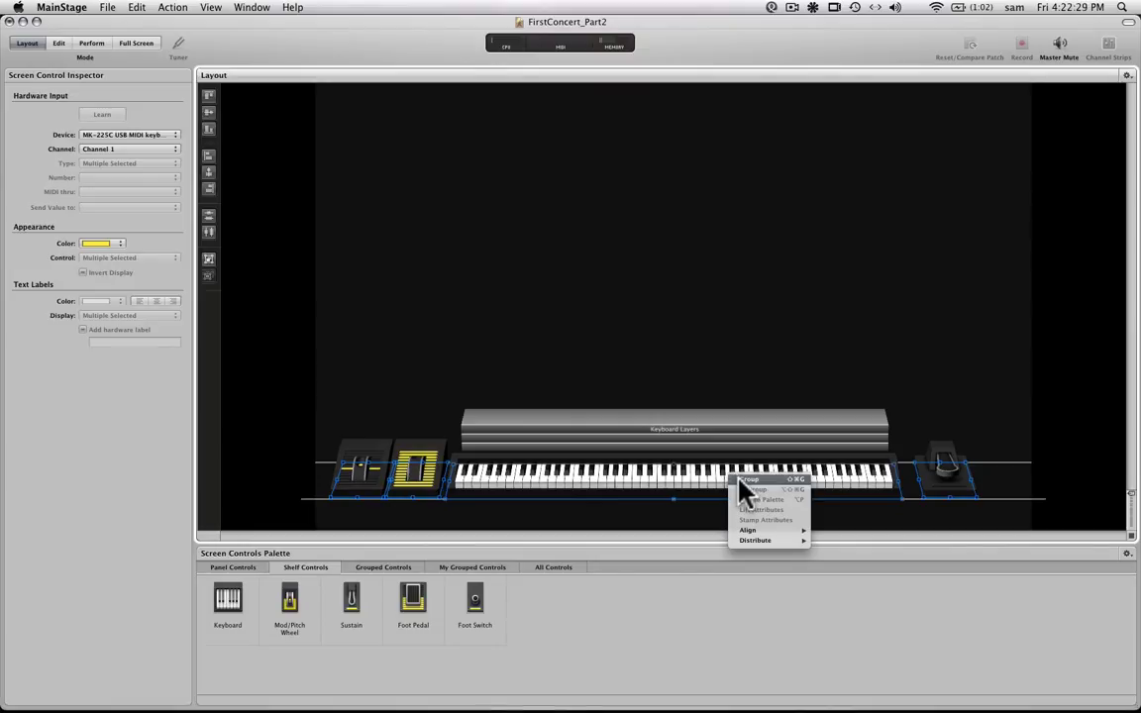
{"action": "left_click", "coordinate": [740, 478]}
Select the whole shelf group and reposition it near the bottom of the layout
{"action": "left_click", "coordinate": [744, 288]}
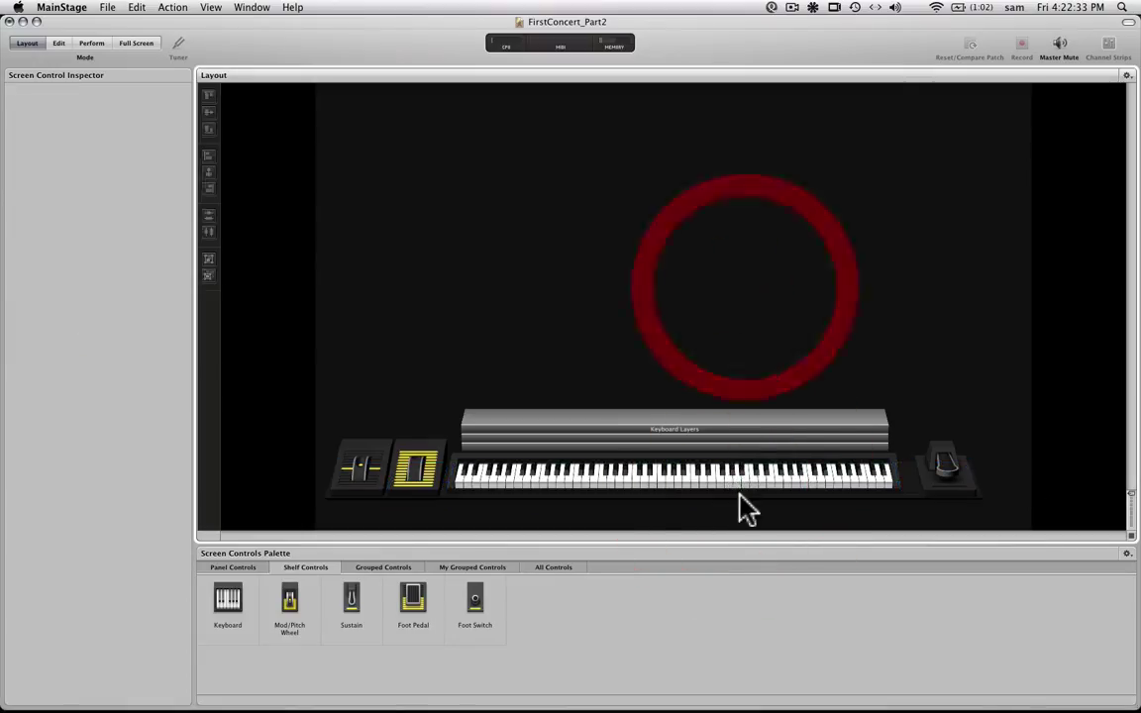
{"action": "left_click", "coordinate": [739, 494]}
{"action": "left_click", "coordinate": [739, 466]}
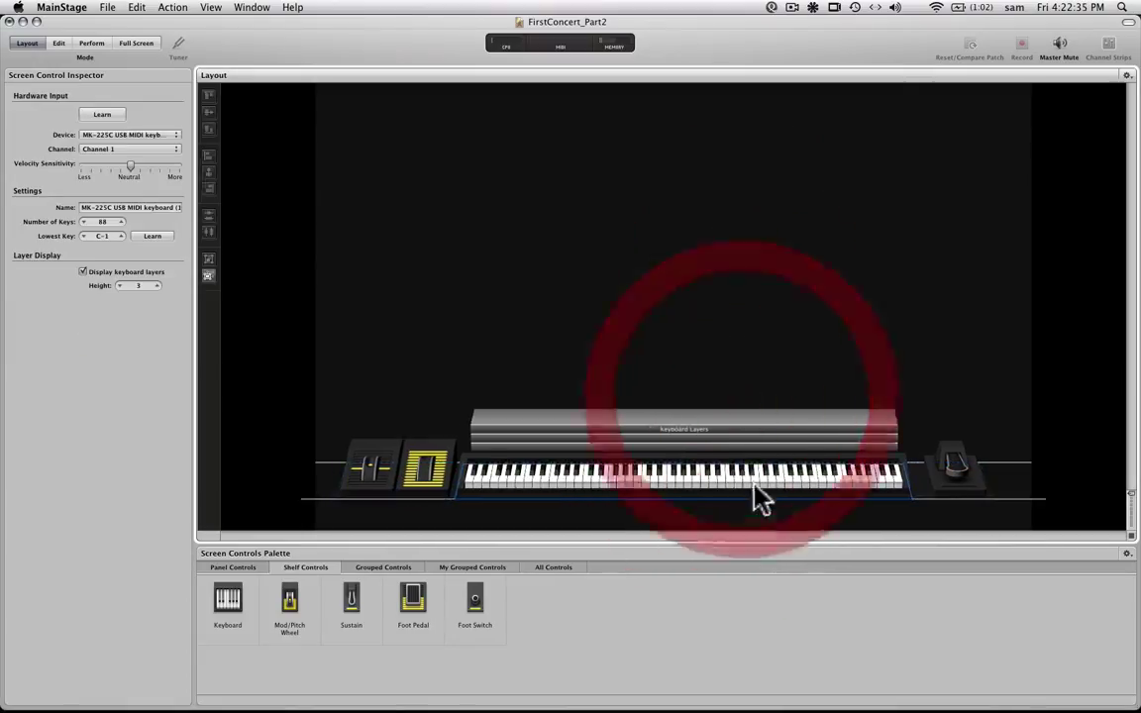
{"action": "left_click", "coordinate": [760, 416]}
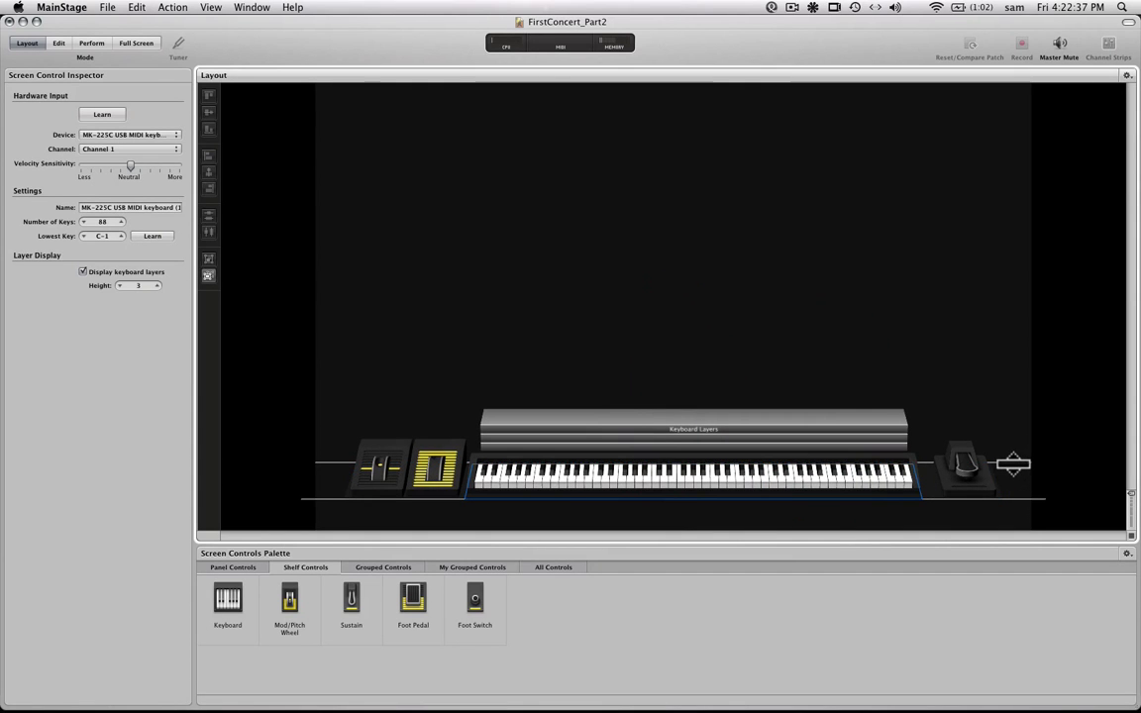
{"action": "mouse_move", "coordinate": [1012, 464]}
{"action": "left_mouse_down"}
{"action": "mouse_move", "coordinate": [998, 319]}
{"action": "mouse_move", "coordinate": [991, 438]}
{"action": "mouse_move", "coordinate": [1007, 478]}
{"action": "left_mouse_up"}
{"action": "left_click_drag", "start_coordinate": [1012, 527], "coordinate": [1005, 485]}
Save the shelf group as a grouped control named 'MK225 Keyboard'
{"action": "left_click", "coordinate": [397, 474]}
{"action": "left_click", "coordinate": [516, 472]}
{"action": "right_click", "coordinate": [522, 485]}
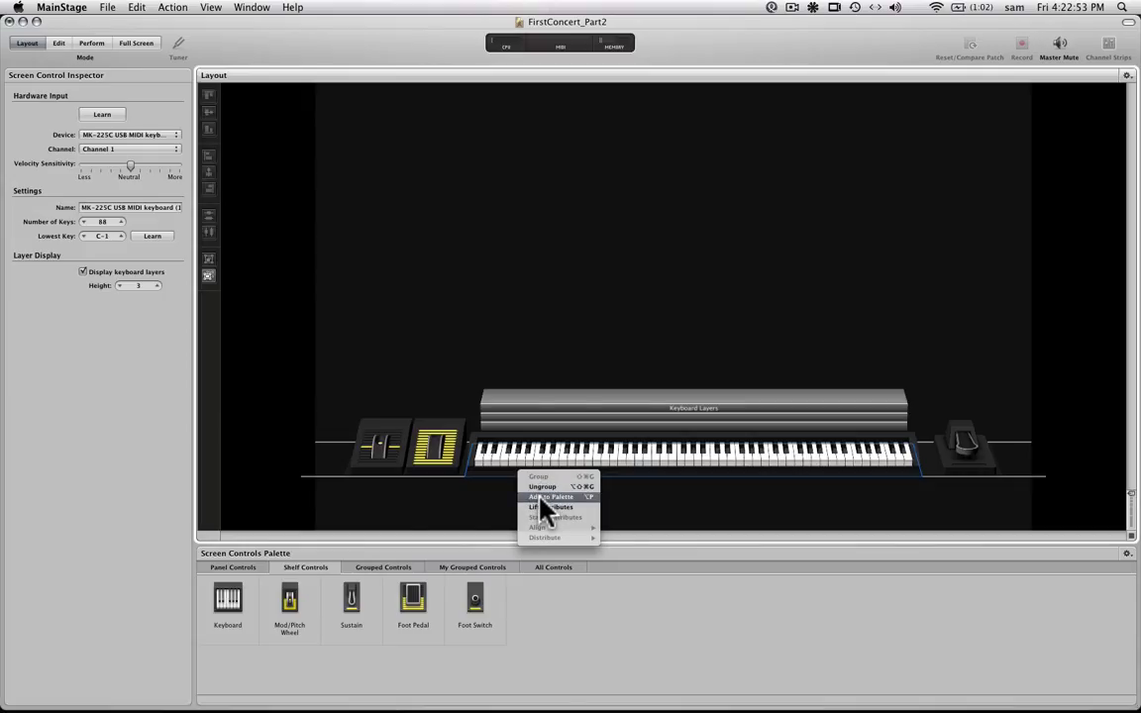
{"action": "left_click", "coordinate": [543, 508]}
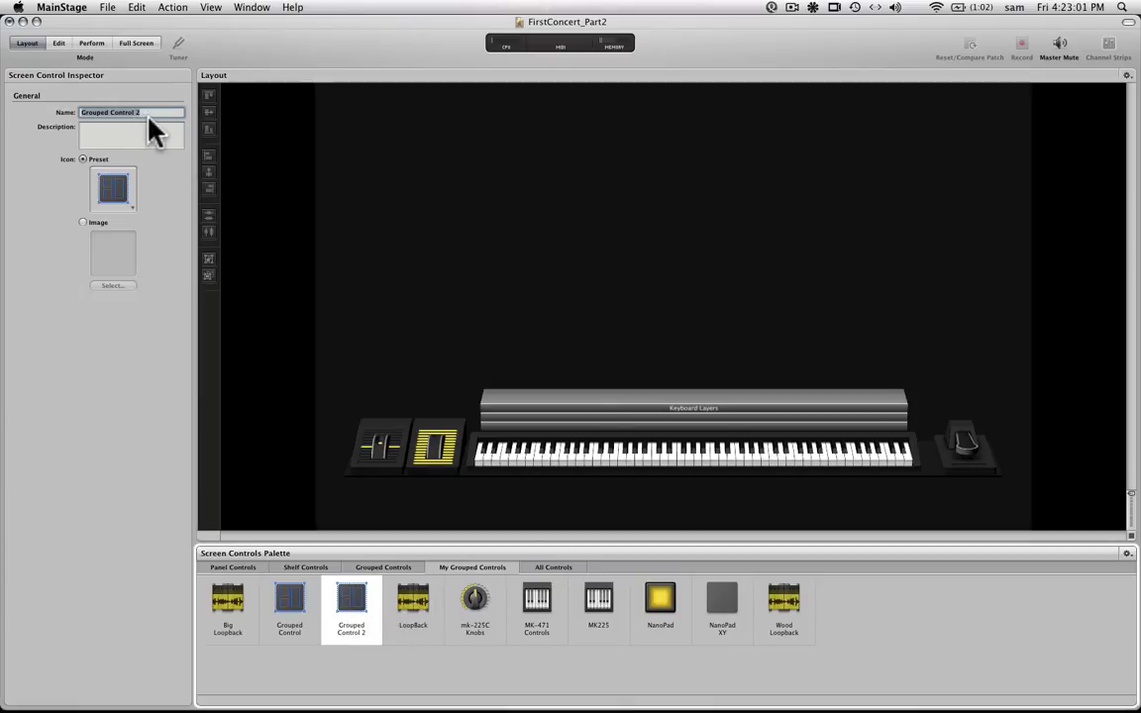
{"action": "type", "text": "MK225 Keyboard"}
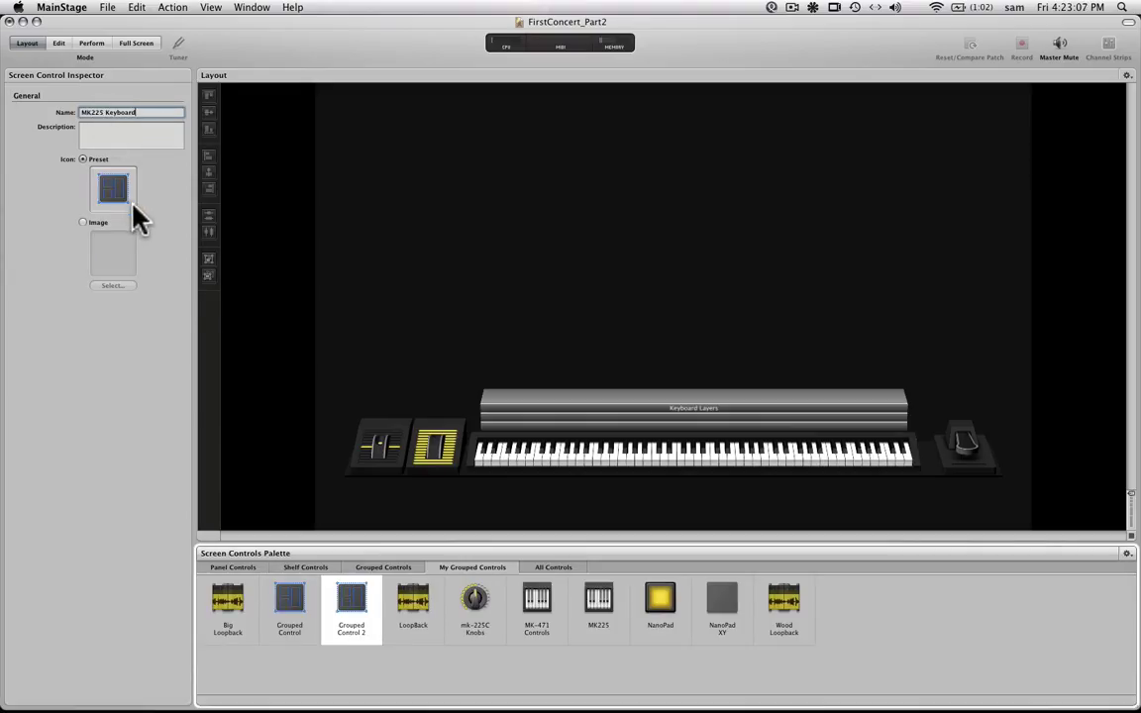
Give the grouped control the keyboard preset icon and begin its description 'My Little'
{"action": "left_click", "coordinate": [134, 206]}
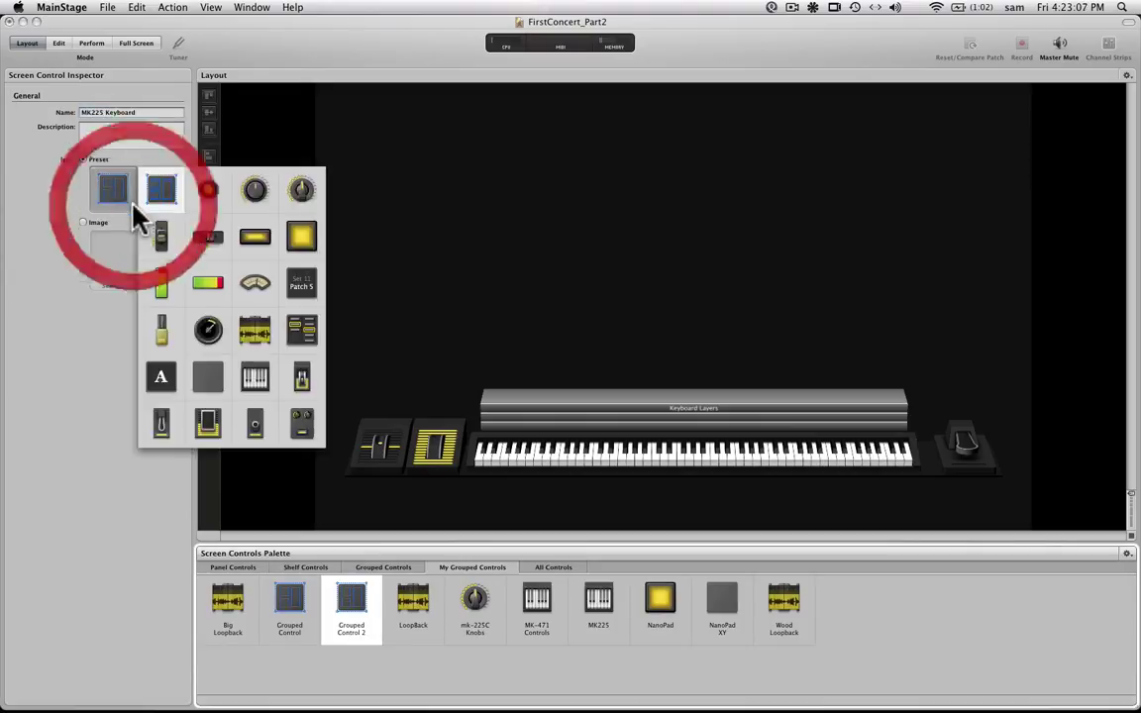
{"action": "left_click", "coordinate": [255, 389]}
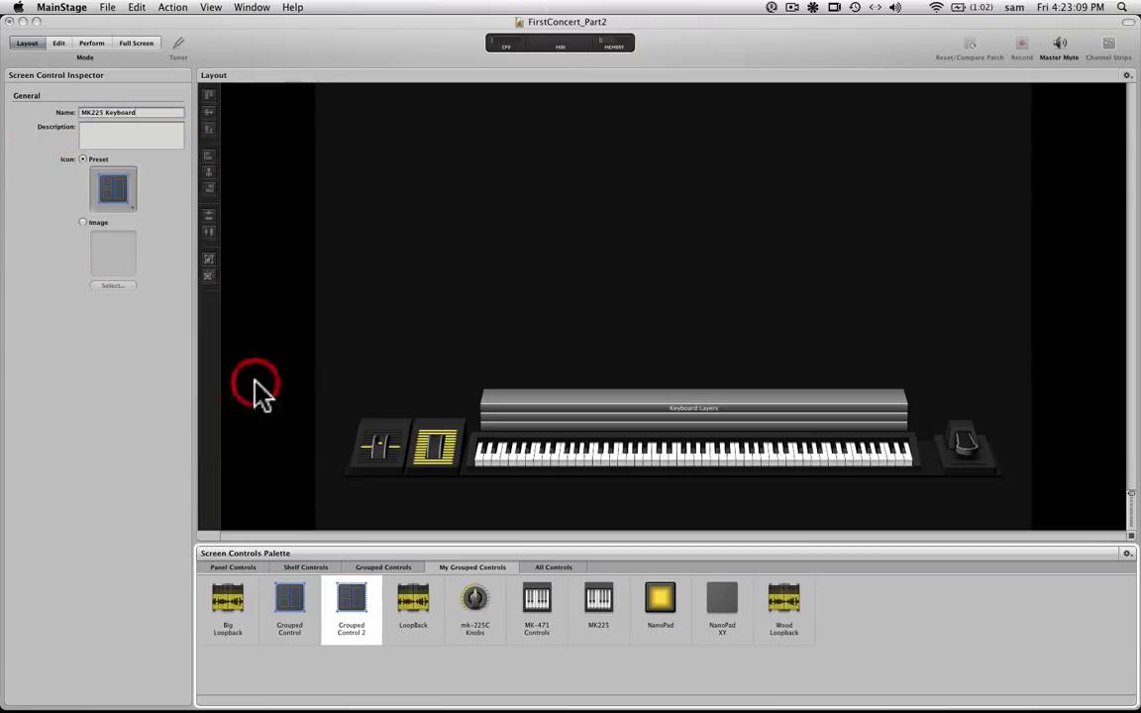
{"action": "left_click", "coordinate": [115, 137]}
{"action": "type", "text": "My Little"}
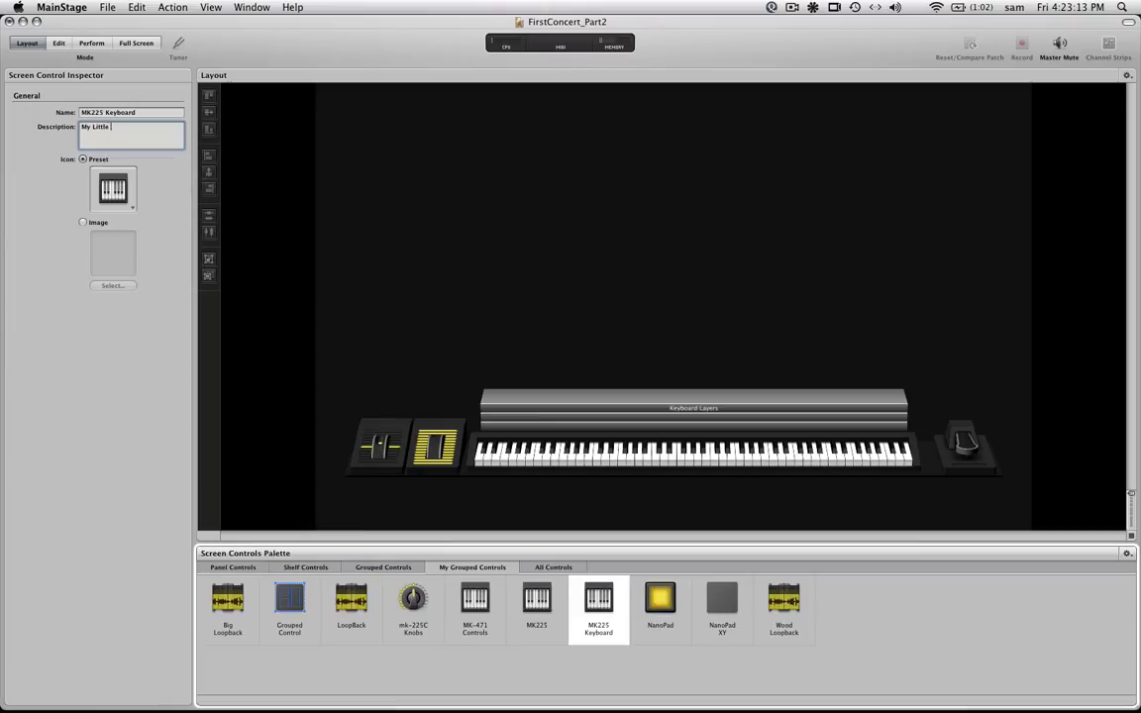
{"action": "type", "text": " Keyboard"}
Place a copy of the saved MK225 Keyboard group above the original keyboard row
{"action": "left_click", "coordinate": [525, 324]}
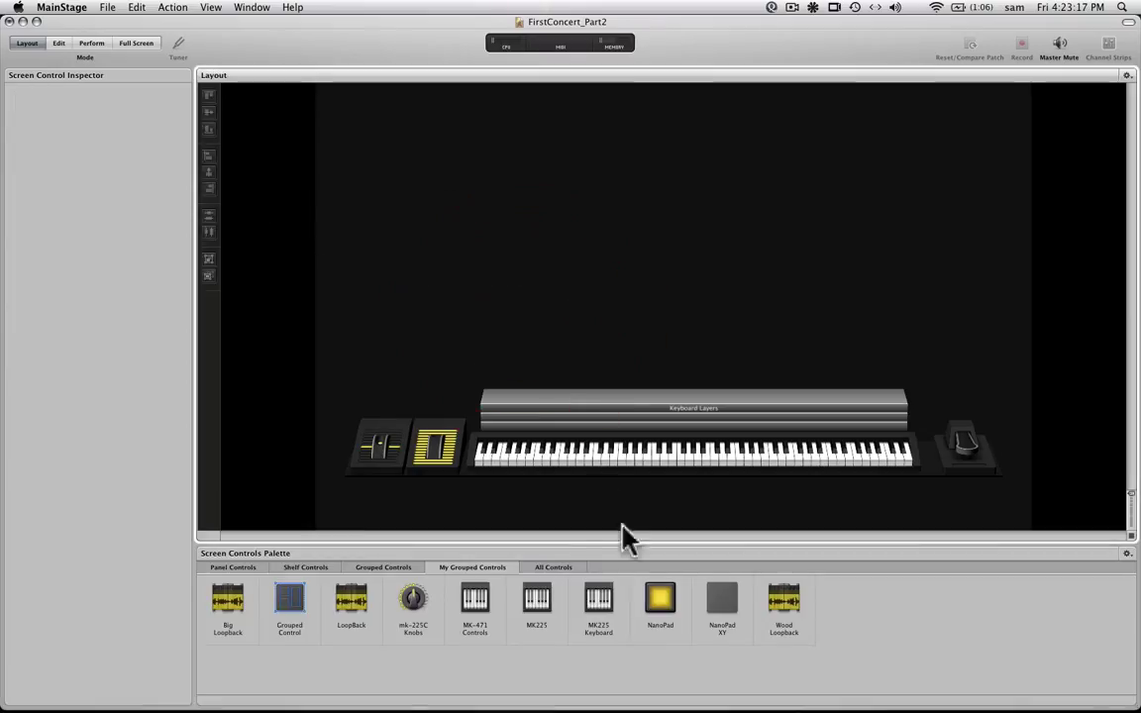
{"action": "left_click", "coordinate": [599, 607]}
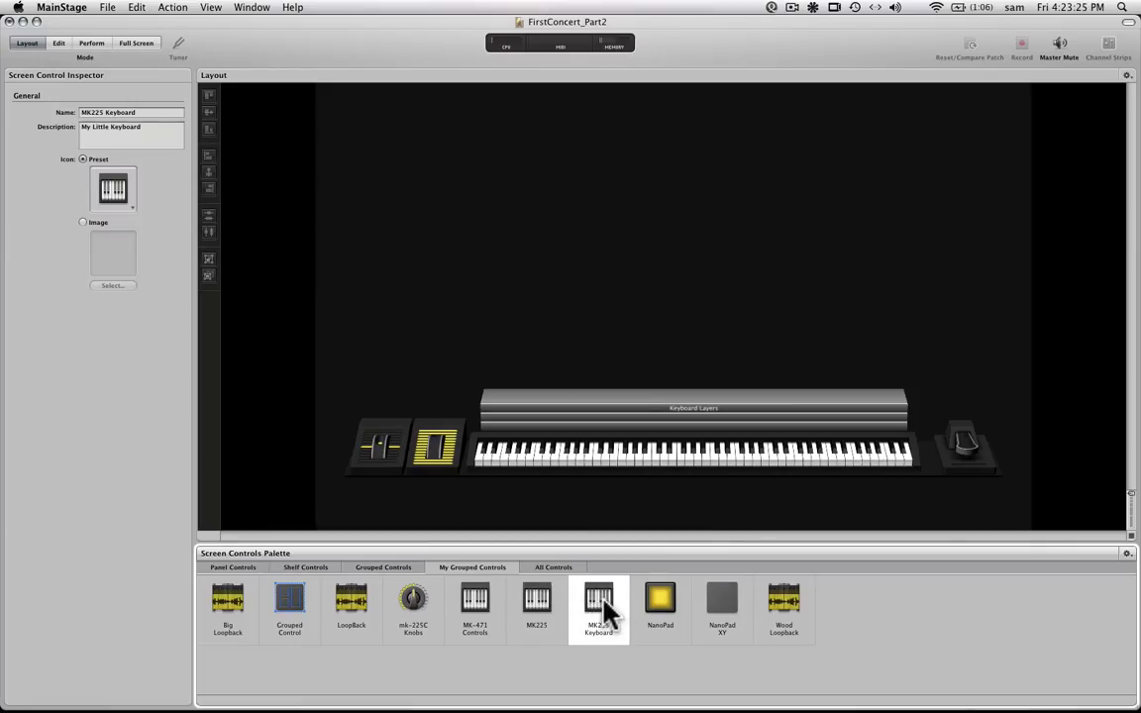
{"action": "left_click_drag", "start_coordinate": [606, 614], "coordinate": [624, 267]}
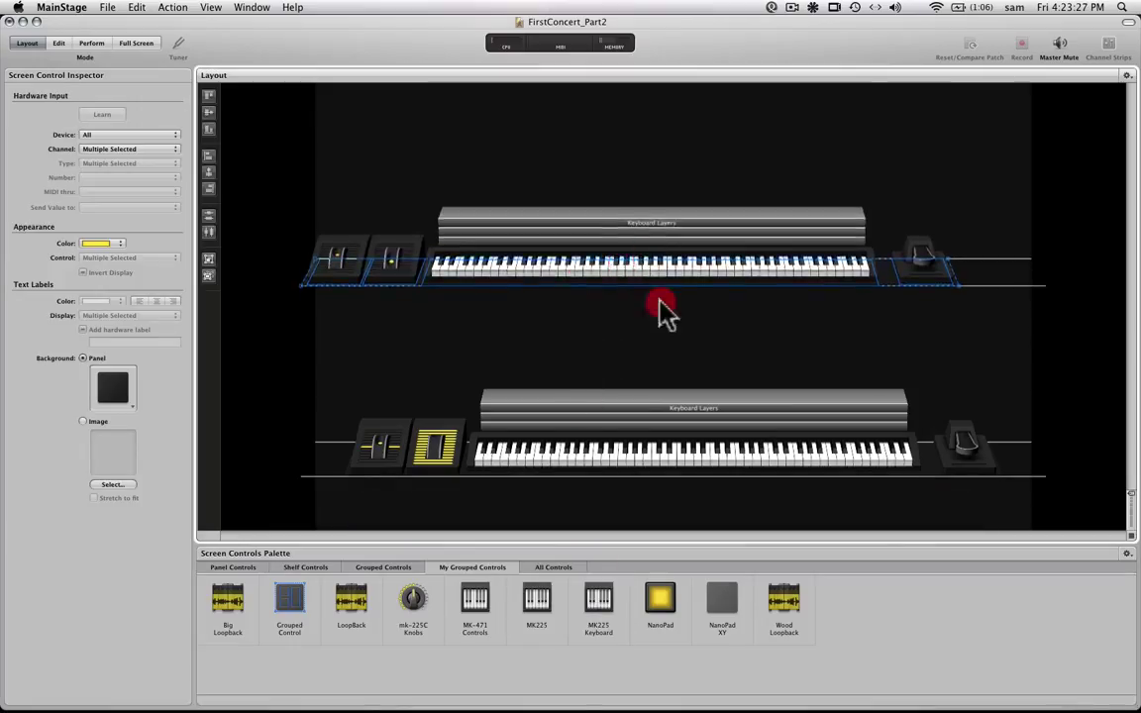
{"action": "left_click_drag", "start_coordinate": [662, 313], "coordinate": [635, 298]}
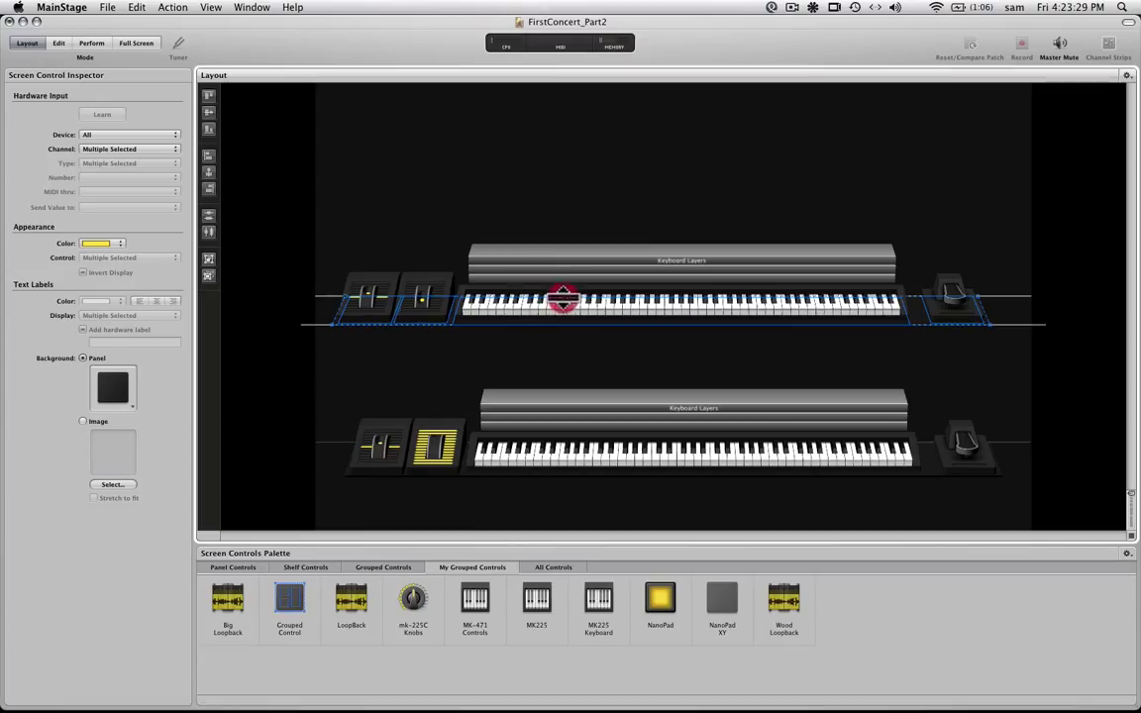
{"action": "left_click", "coordinate": [486, 210]}
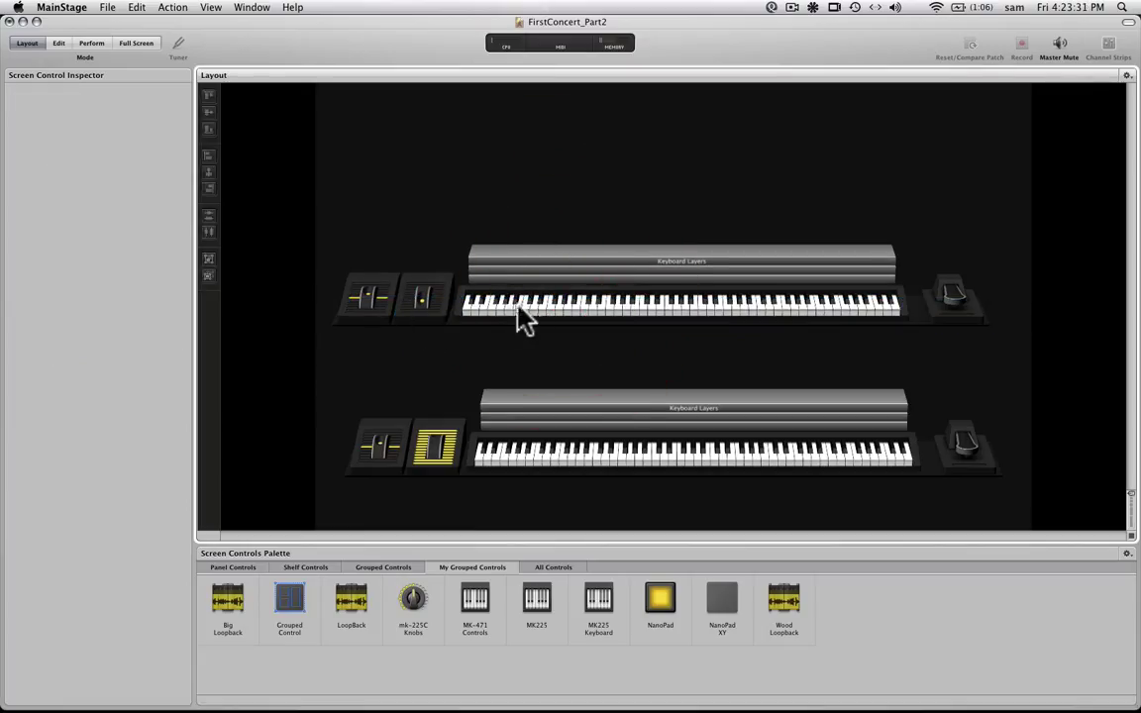
Compare the upper and lower rows' fader hardware mappings, then select the whole upper row
{"action": "left_click", "coordinate": [379, 303]}
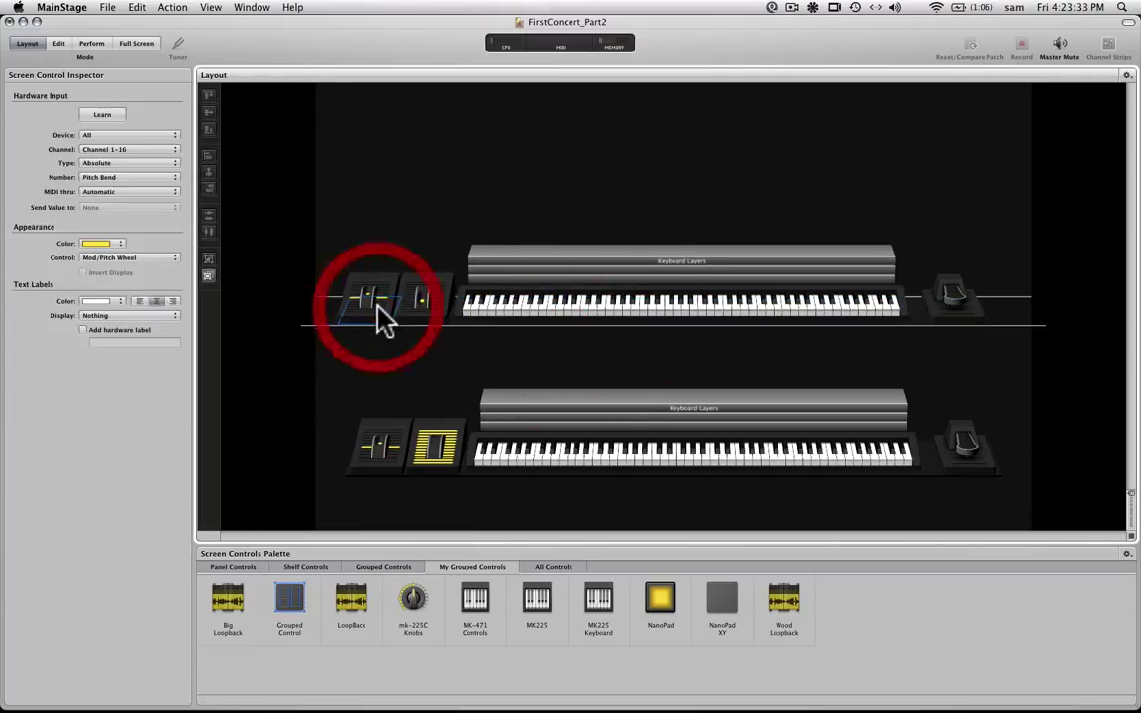
{"action": "left_click", "coordinate": [414, 312]}
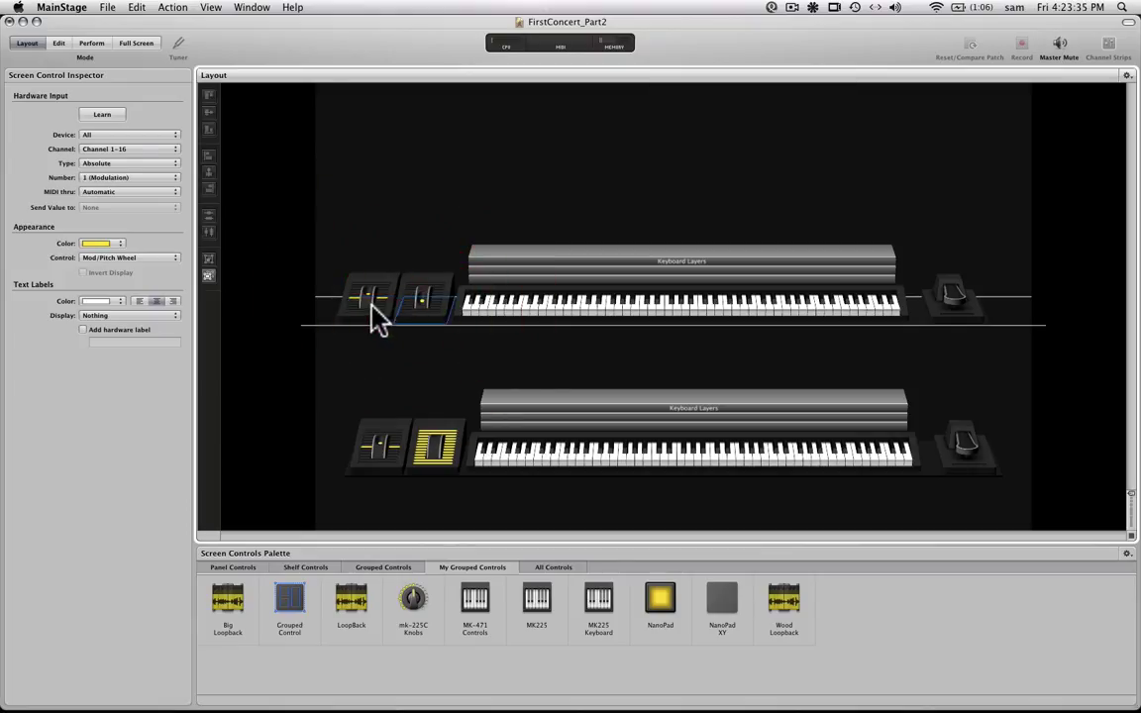
{"action": "left_click", "coordinate": [374, 312]}
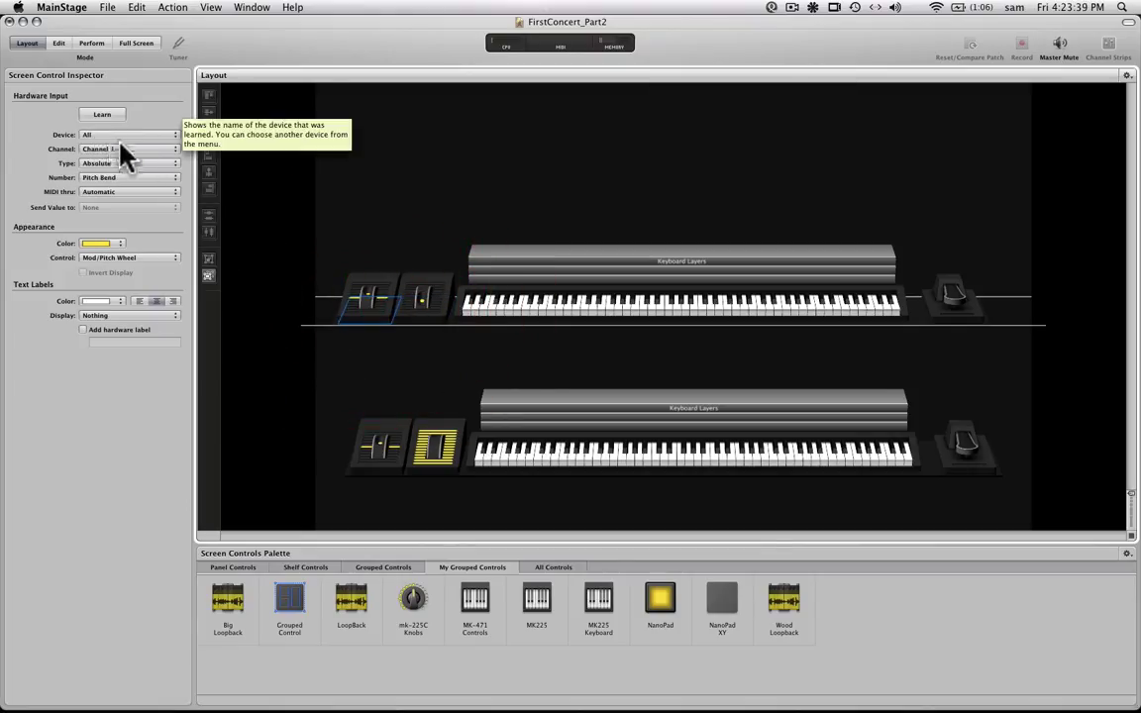
{"action": "left_click", "coordinate": [382, 451]}
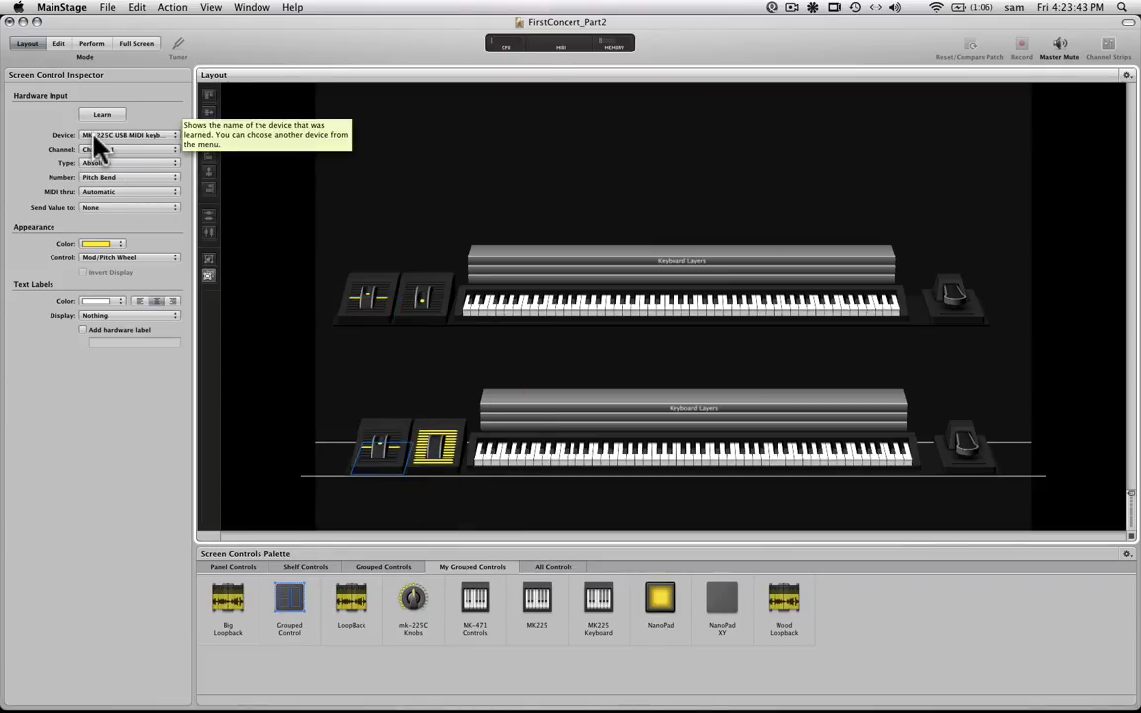
{"action": "left_click", "coordinate": [379, 205]}
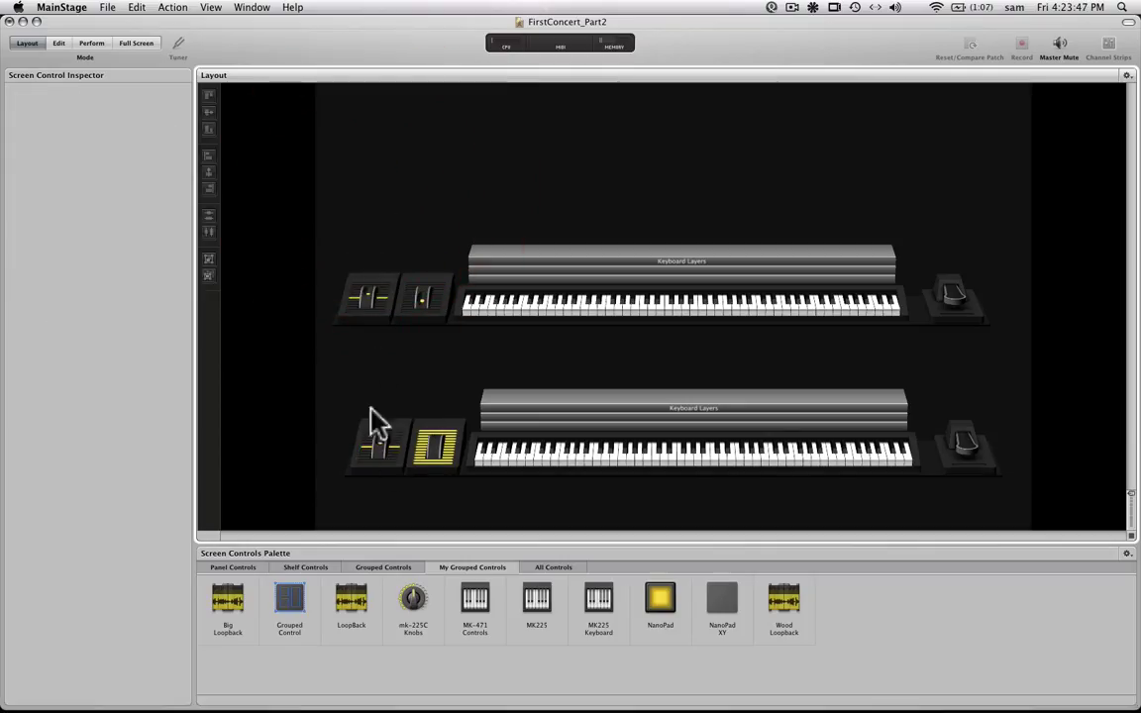
{"action": "left_click_drag", "start_coordinate": [369, 250], "coordinate": [959, 379]}
Delete the duplicate keyboard row, then add and delete the seven-knob mk-225C Knobs group
{"action": "key", "text": "Delete"}
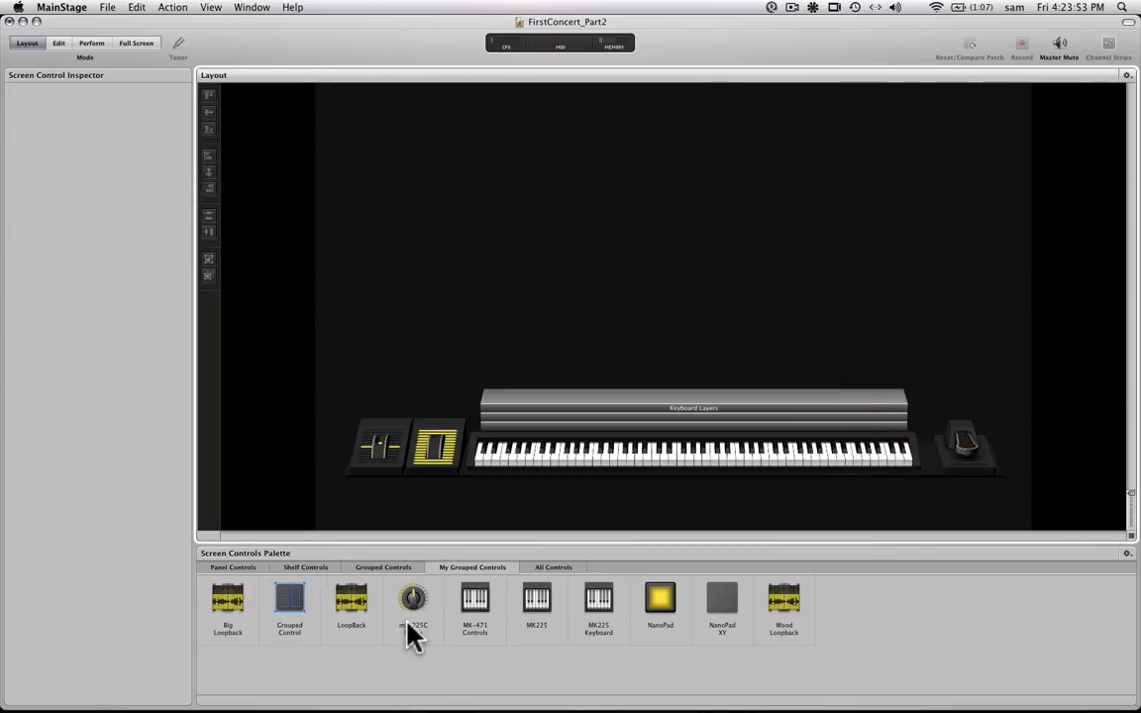
{"action": "left_click_drag", "start_coordinate": [413, 630], "coordinate": [620, 321]}
{"action": "left_click", "coordinate": [581, 280]}
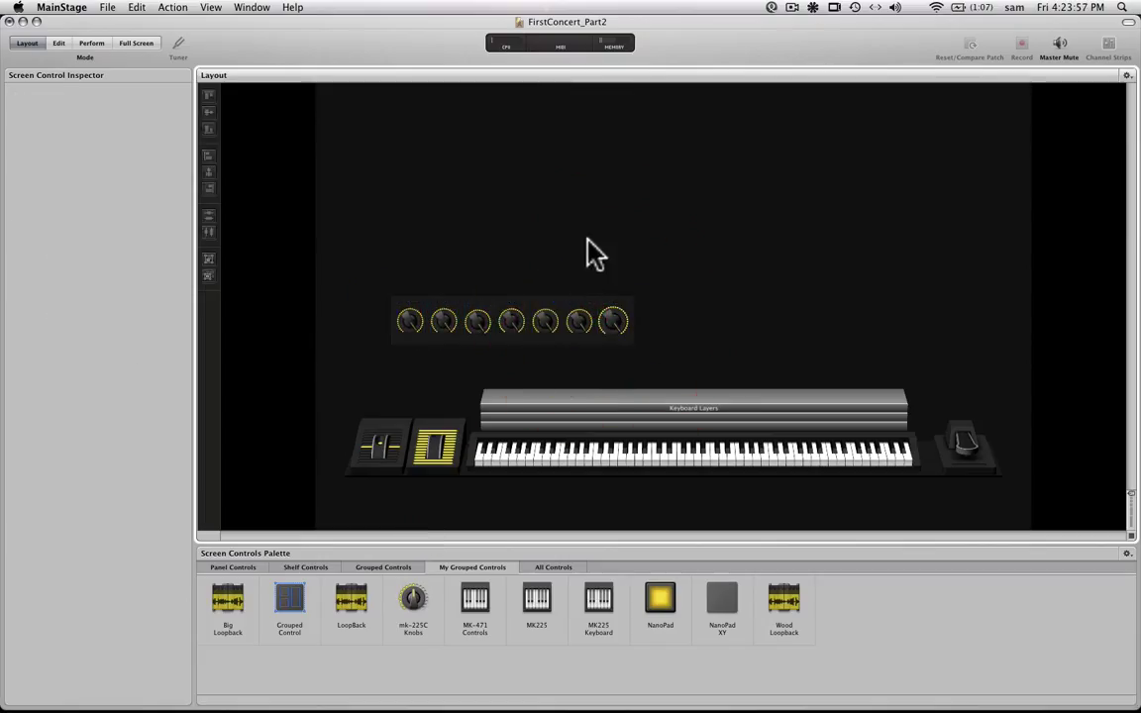
{"action": "left_click", "coordinate": [502, 338]}
{"action": "left_click_drag", "start_coordinate": [666, 326], "coordinate": [354, 327]}
{"action": "key", "text": "Delete"}
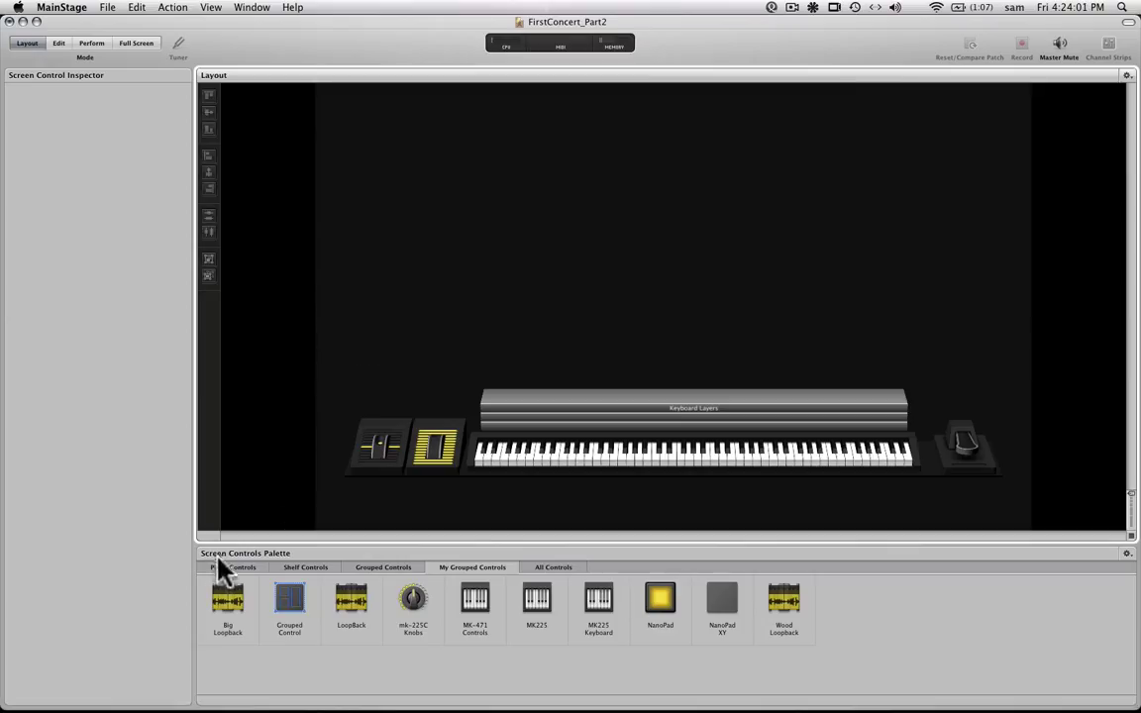
Add a Round Knob from Panel Controls above the keyboard, remove its duplicate, and shrink it
{"action": "left_click", "coordinate": [244, 570]}
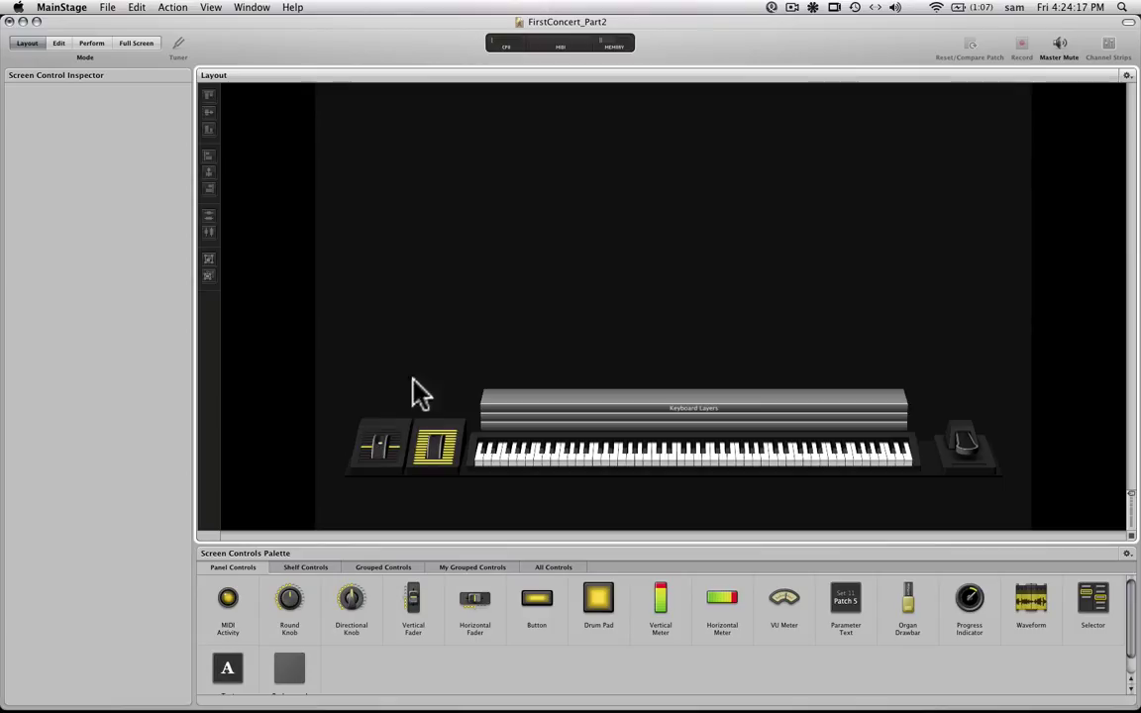
{"action": "left_click_drag", "start_coordinate": [290, 601], "coordinate": [466, 309]}
{"action": "left_click", "coordinate": [458, 289]}
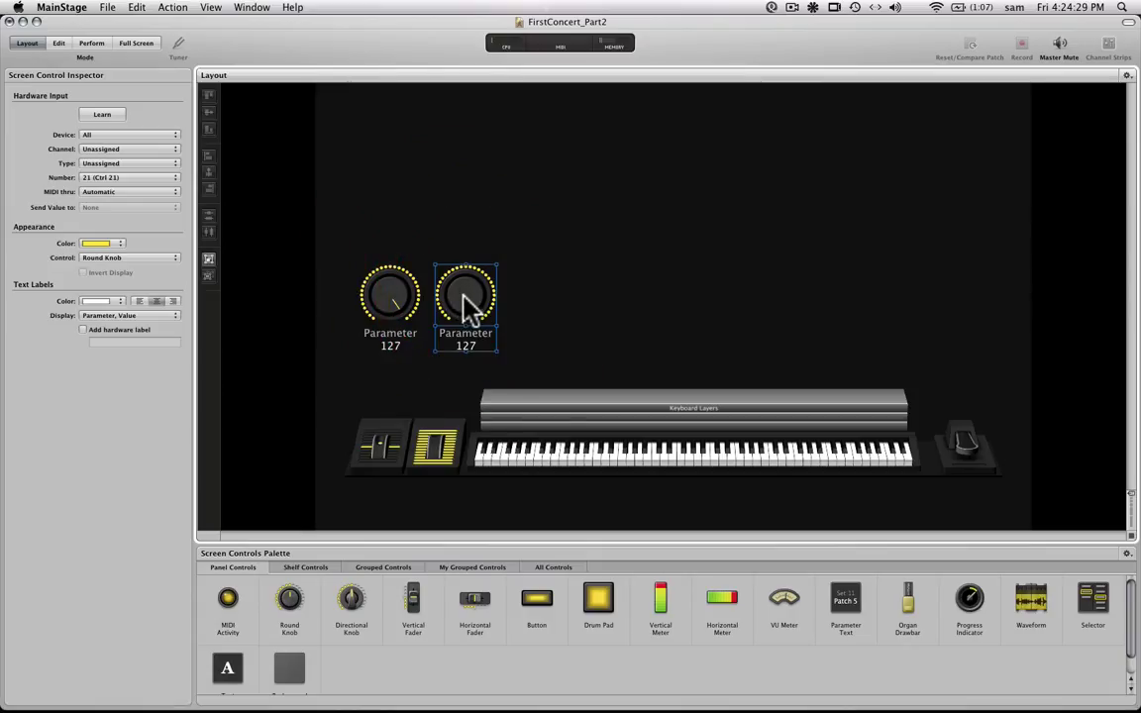
{"action": "key", "text": "Delete"}
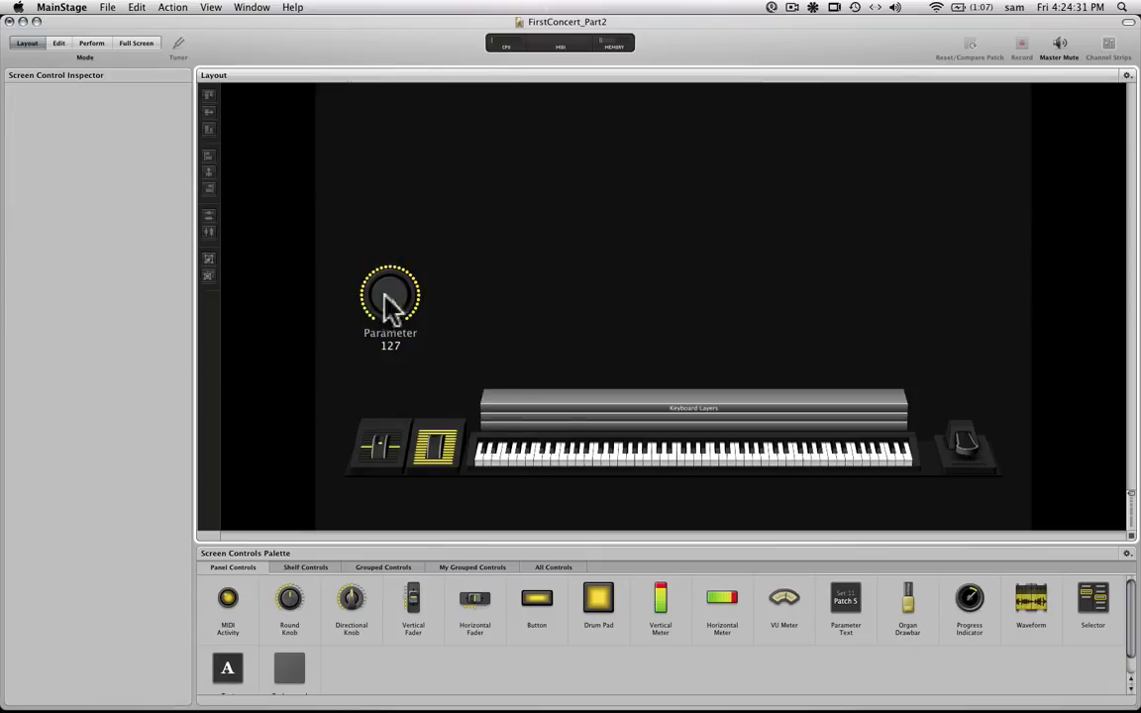
{"action": "left_click", "coordinate": [390, 298]}
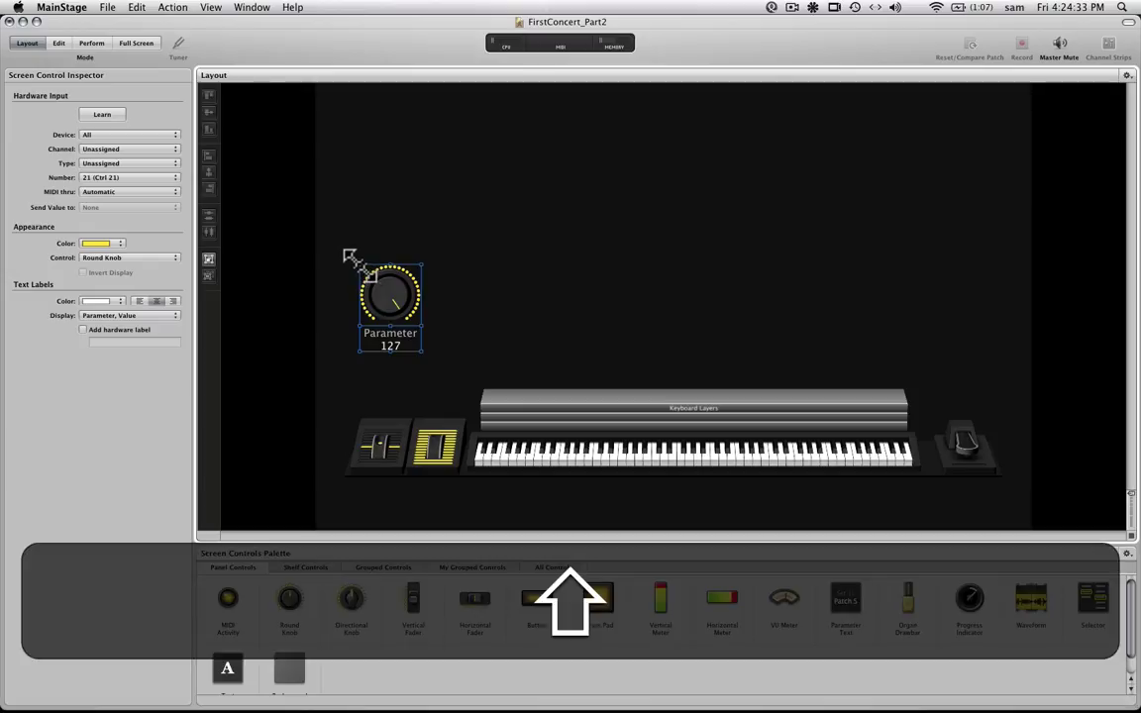
{"action": "left_click_drag", "start_coordinate": [360, 265], "coordinate": [397, 308]}
{"action": "left_click", "coordinate": [401, 287]}
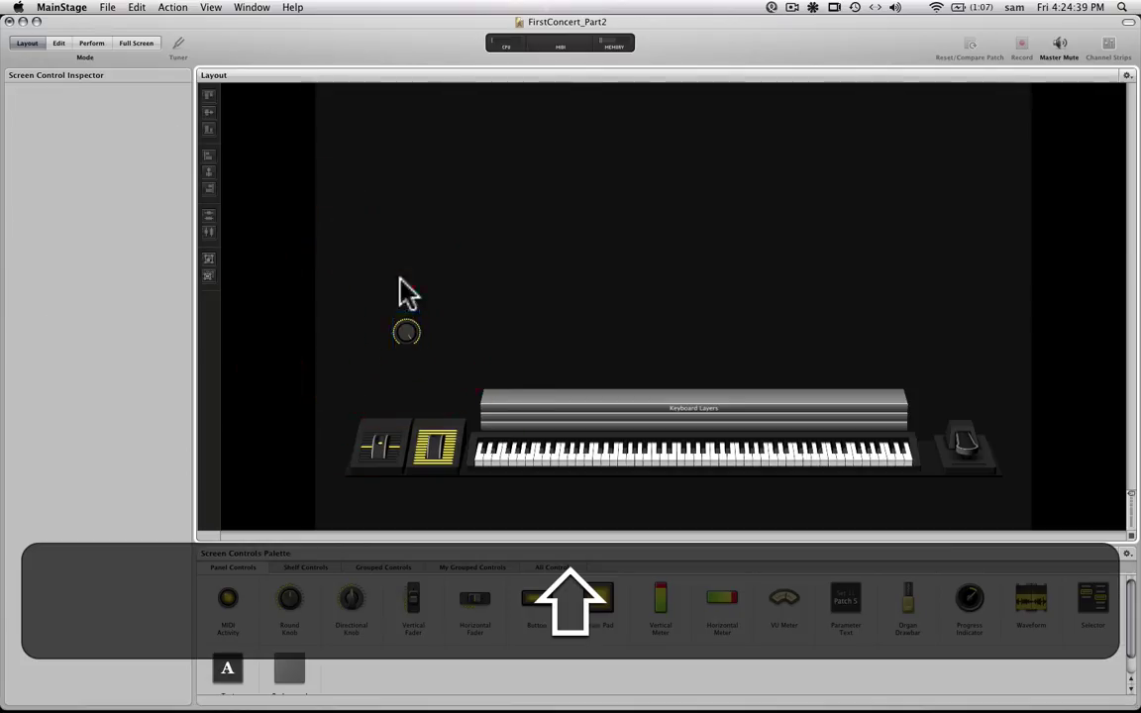
{"action": "left_click", "coordinate": [411, 336]}
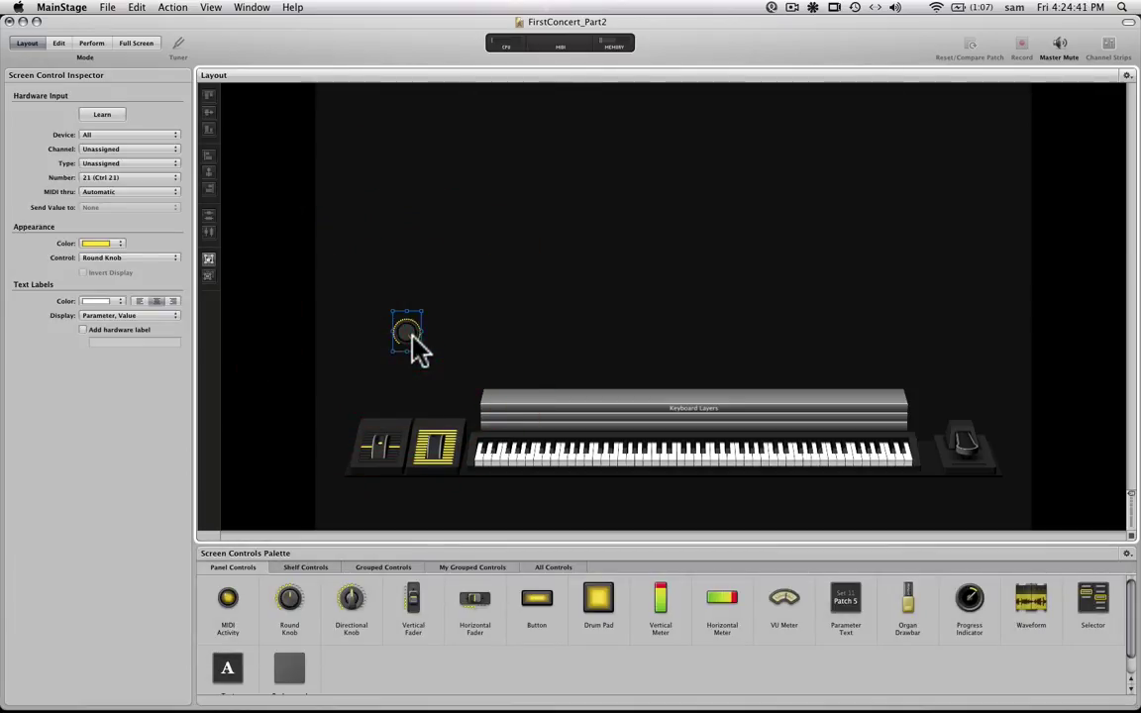
Copy and paste the Round Knob into a row of four knobs
{"action": "key", "text": "super+c"}
{"action": "key", "text": "super+v"}
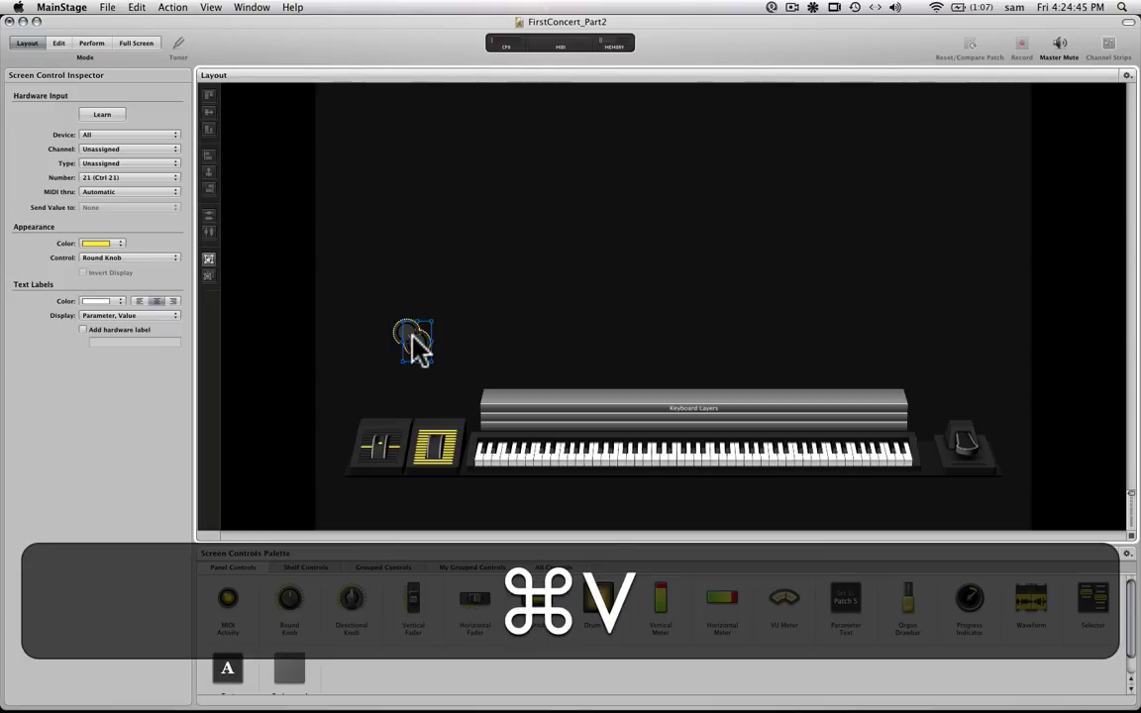
{"action": "left_click_drag", "start_coordinate": [414, 334], "coordinate": [481, 330]}
{"action": "key", "text": "super+v"}
{"action": "key", "text": "super+v"}
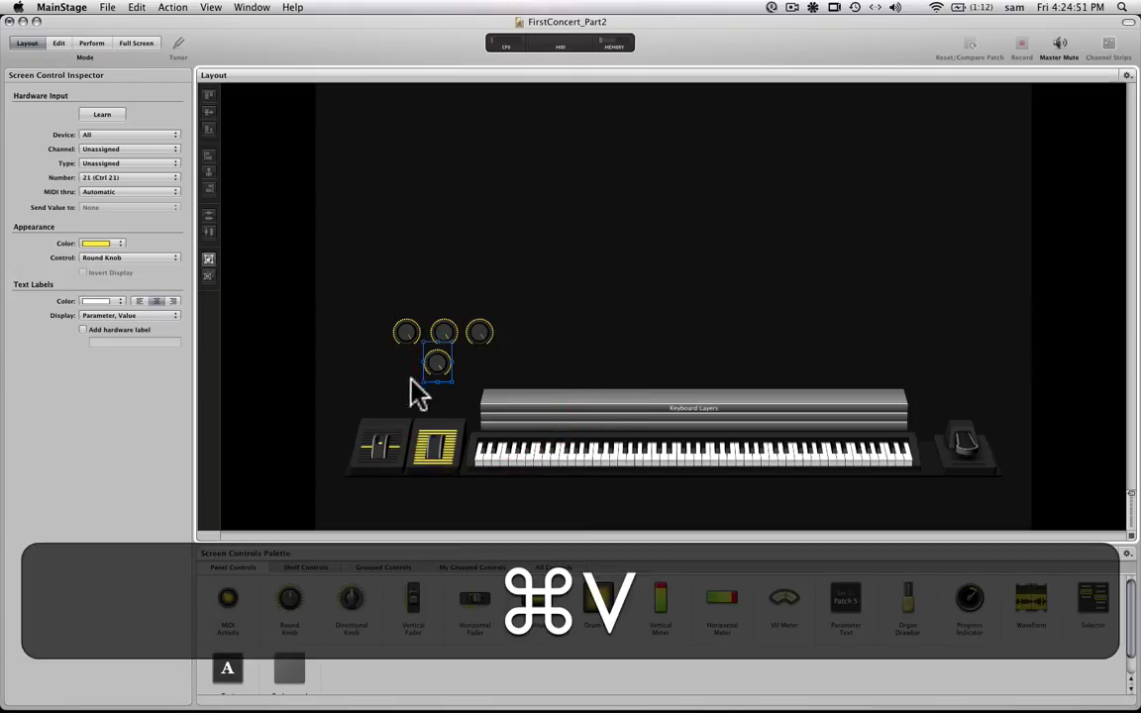
{"action": "left_click_drag", "start_coordinate": [429, 359], "coordinate": [506, 326]}
Duplicate the four-knob row to the right, making eight knobs, and select all eight
{"action": "left_click_drag", "start_coordinate": [357, 297], "coordinate": [581, 351]}
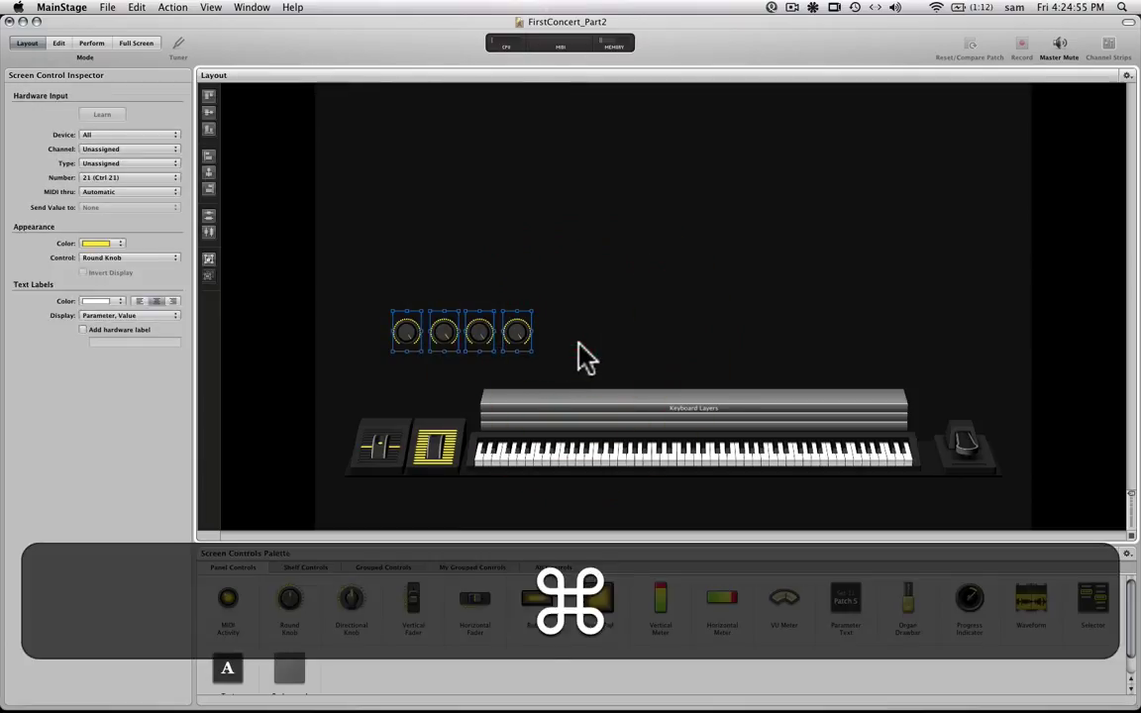
{"action": "key", "text": "super+c"}
{"action": "key", "text": "super+v"}
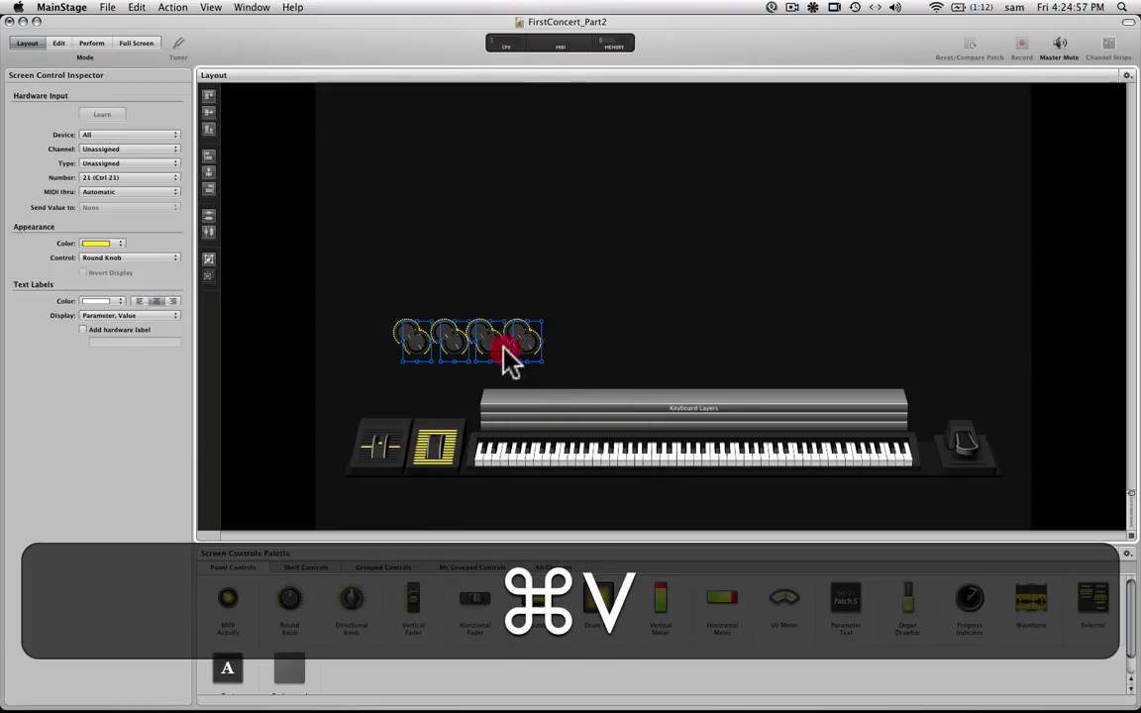
{"action": "left_click_drag", "start_coordinate": [525, 348], "coordinate": [636, 342]}
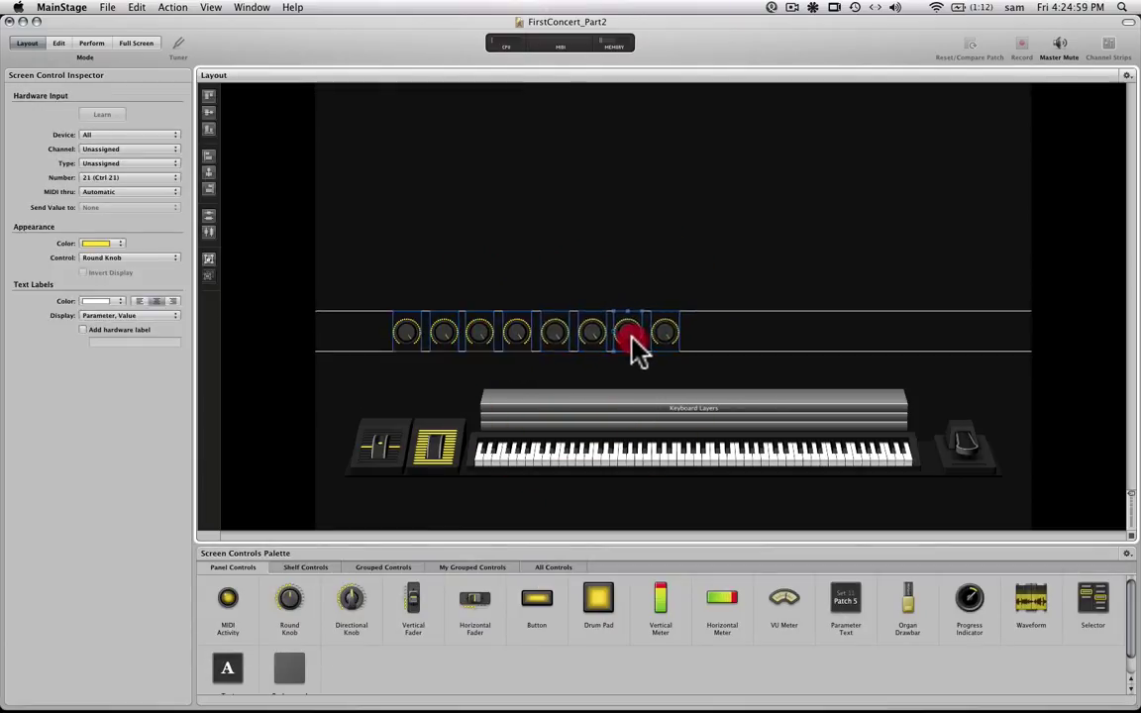
{"action": "left_click", "coordinate": [662, 272]}
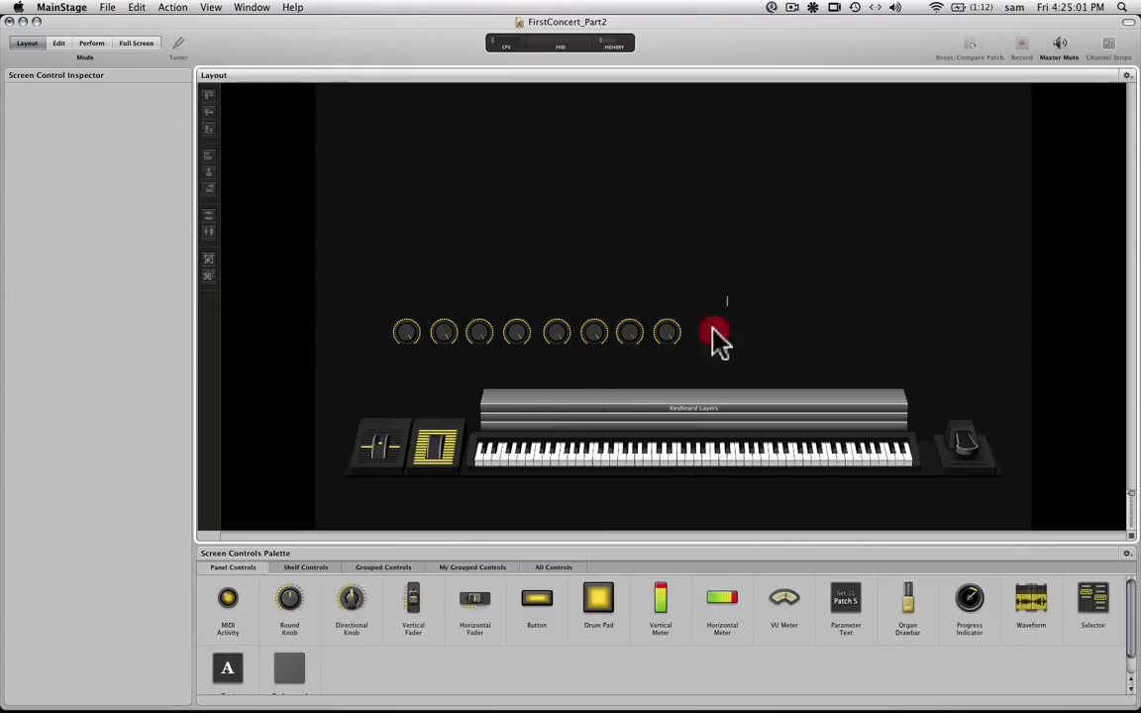
{"action": "left_click_drag", "start_coordinate": [705, 351], "coordinate": [369, 341]}
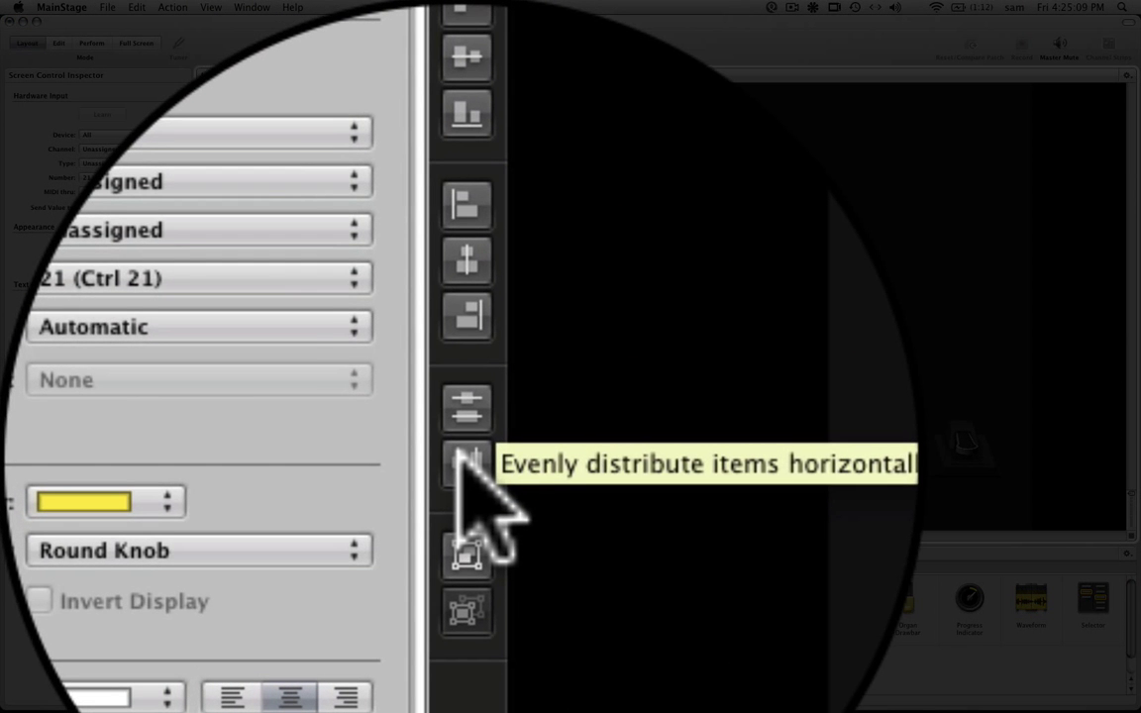
Distribute the eight selected Round Knobs evenly horizontally, then deselect them
{"action": "left_click", "coordinate": [466, 460]}
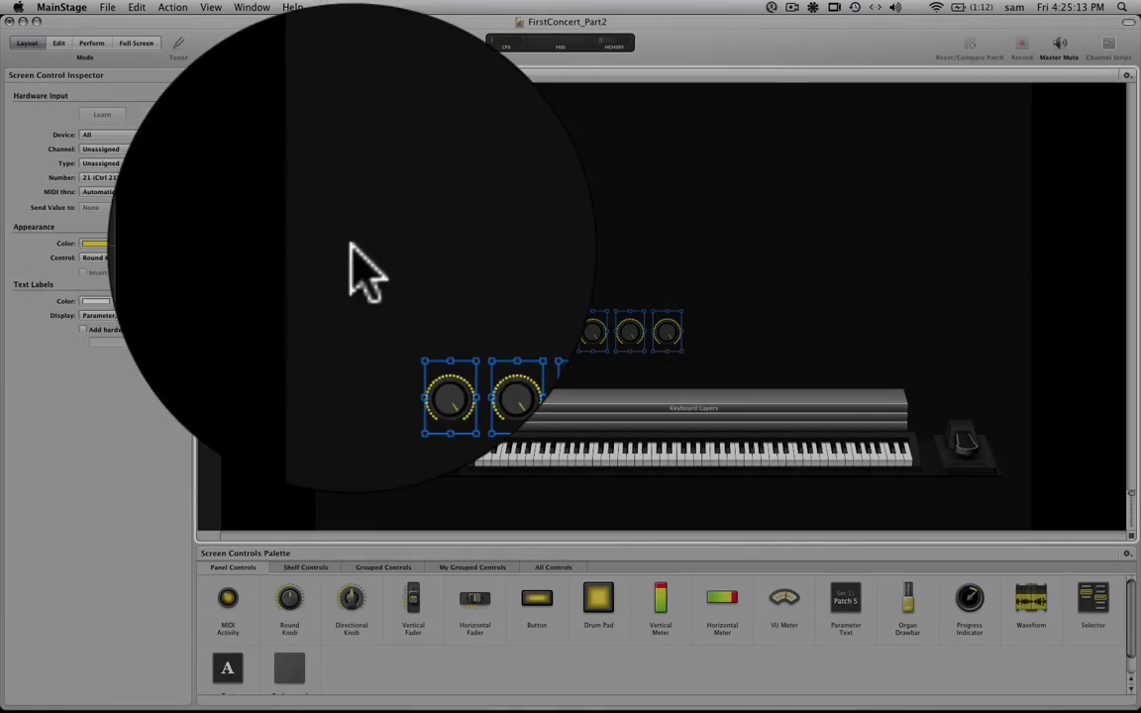
{"action": "left_click", "coordinate": [395, 254]}
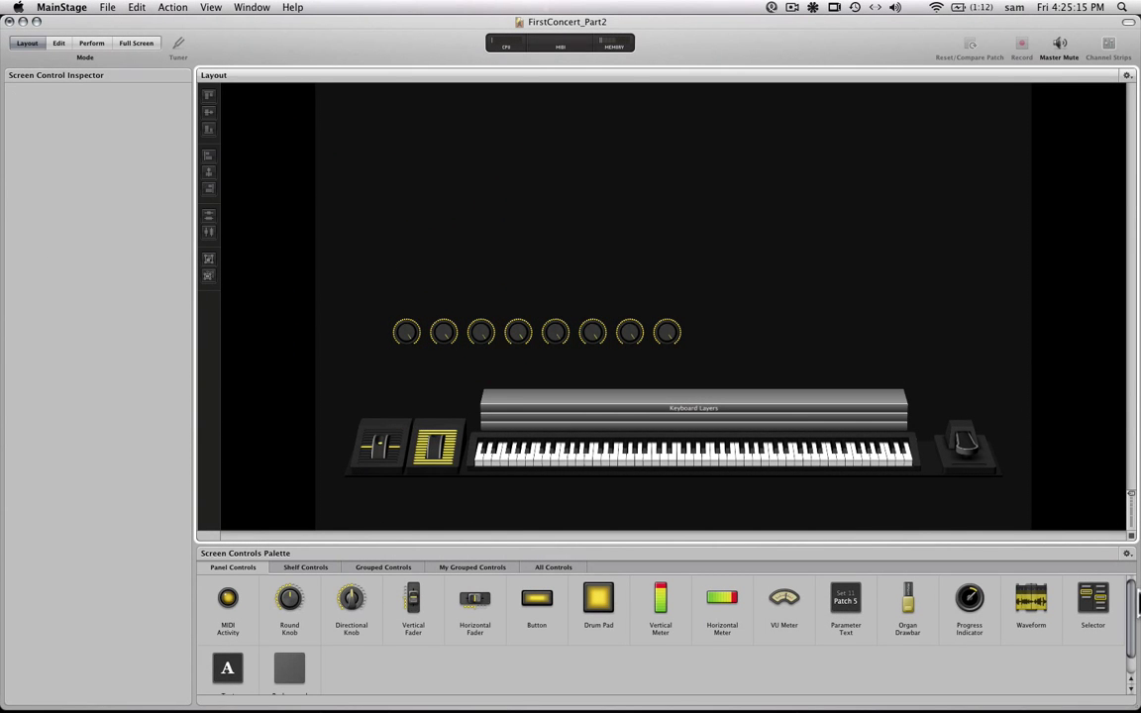
Place a Background panel on the layout and fit its top and bottom edges around the knobs
{"action": "left_click_drag", "start_coordinate": [1130, 597], "coordinate": [1128, 675]}
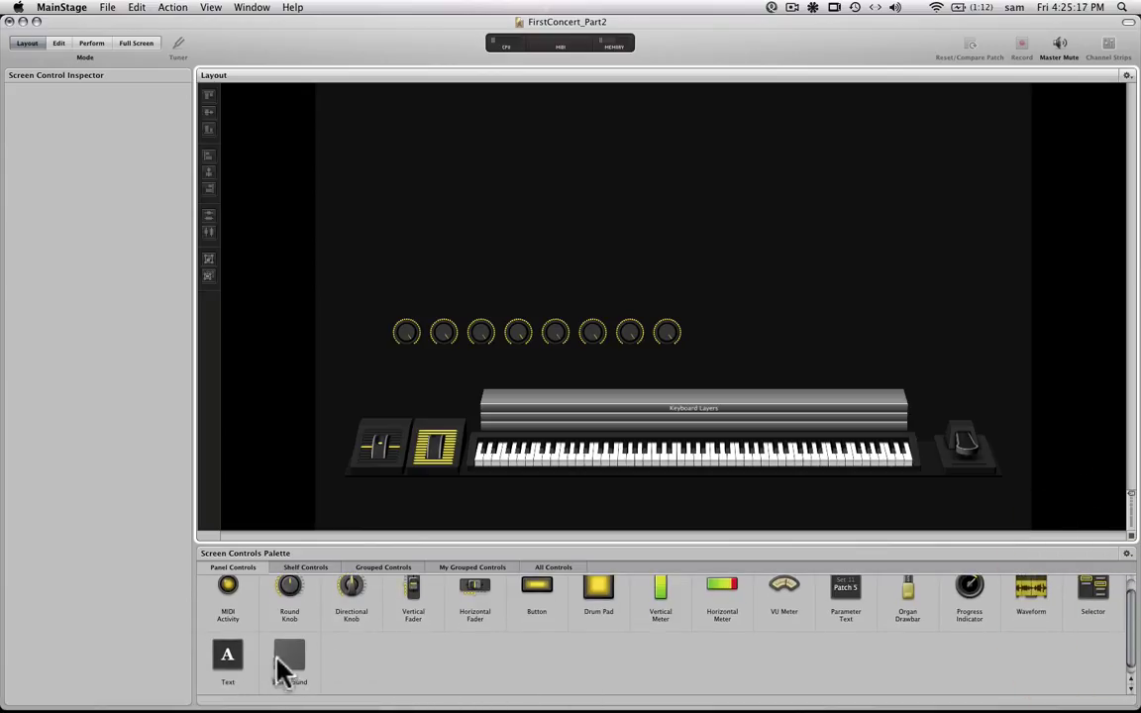
{"action": "left_click_drag", "start_coordinate": [285, 672], "coordinate": [745, 330]}
{"action": "left_click", "coordinate": [453, 332]}
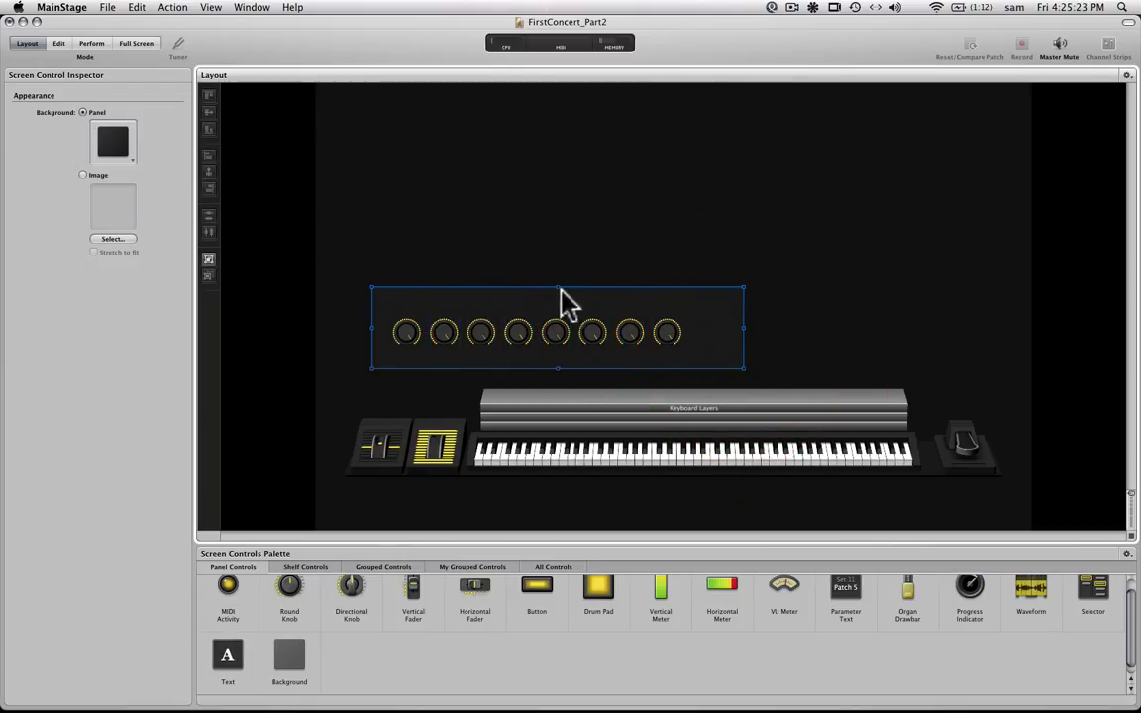
{"action": "left_click_drag", "start_coordinate": [556, 288], "coordinate": [557, 303]}
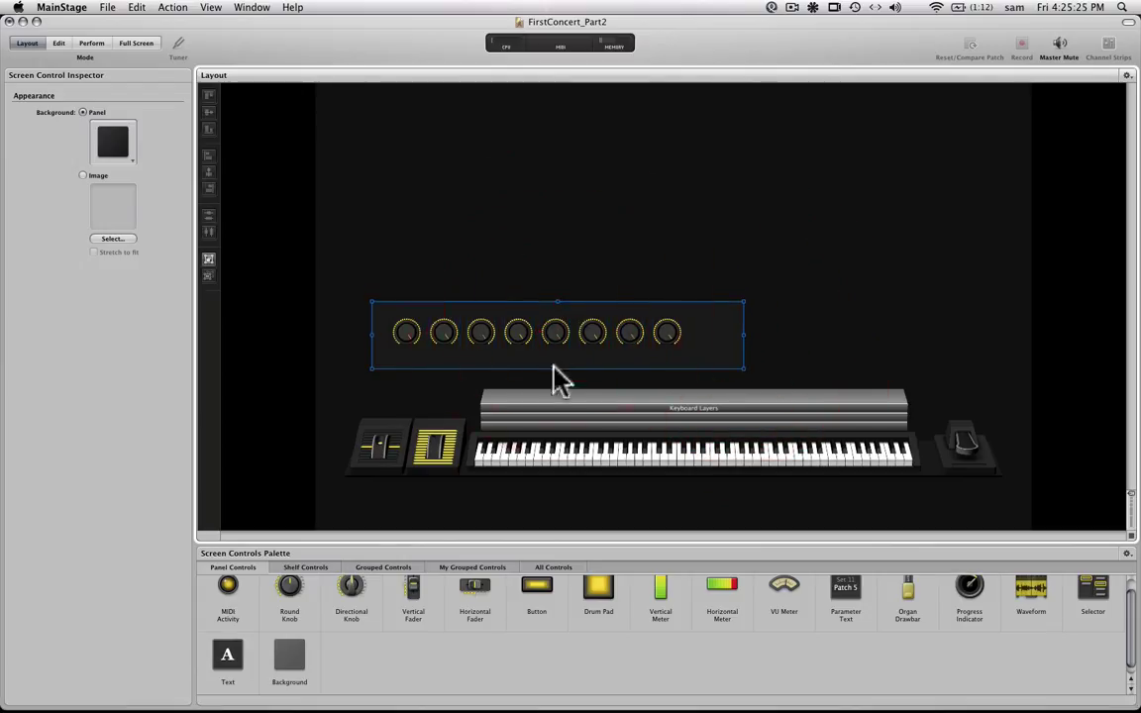
{"action": "left_click_drag", "start_coordinate": [554, 368], "coordinate": [556, 358]}
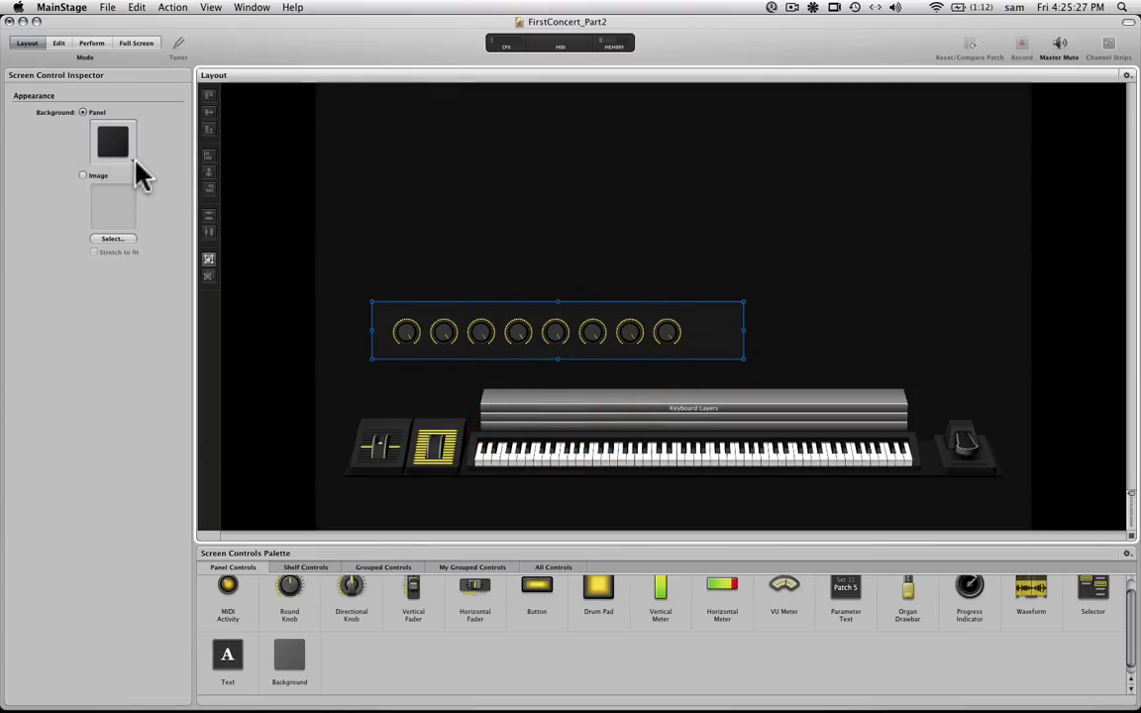
Give the panel the dark red-framed style and move the panel and knobs right
{"action": "left_click", "coordinate": [134, 159]}
{"action": "left_click", "coordinate": [253, 399]}
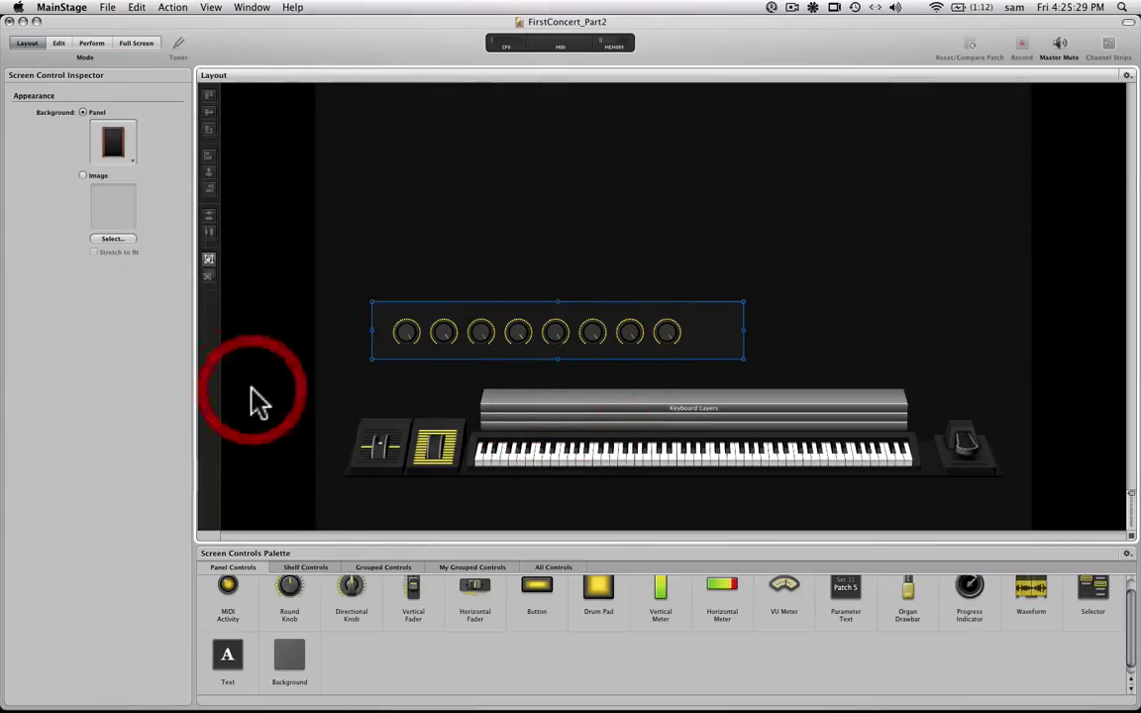
{"action": "left_click", "coordinate": [478, 210]}
{"action": "left_click", "coordinate": [656, 344]}
{"action": "left_click_drag", "start_coordinate": [659, 352], "coordinate": [804, 369]}
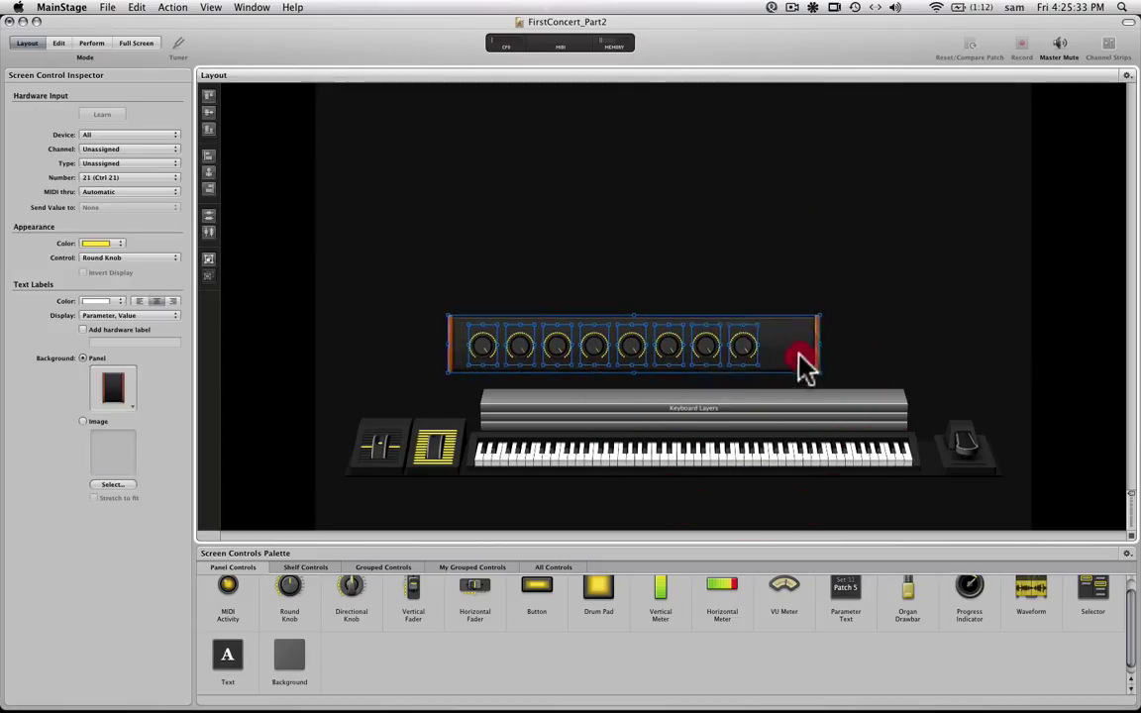
Add the knob panel group to the palette via Add to Palette
{"action": "right_click", "coordinate": [804, 368]}
{"action": "left_click", "coordinate": [811, 365]}
{"action": "left_click", "coordinate": [802, 352]}
{"action": "right_click", "coordinate": [802, 347]}
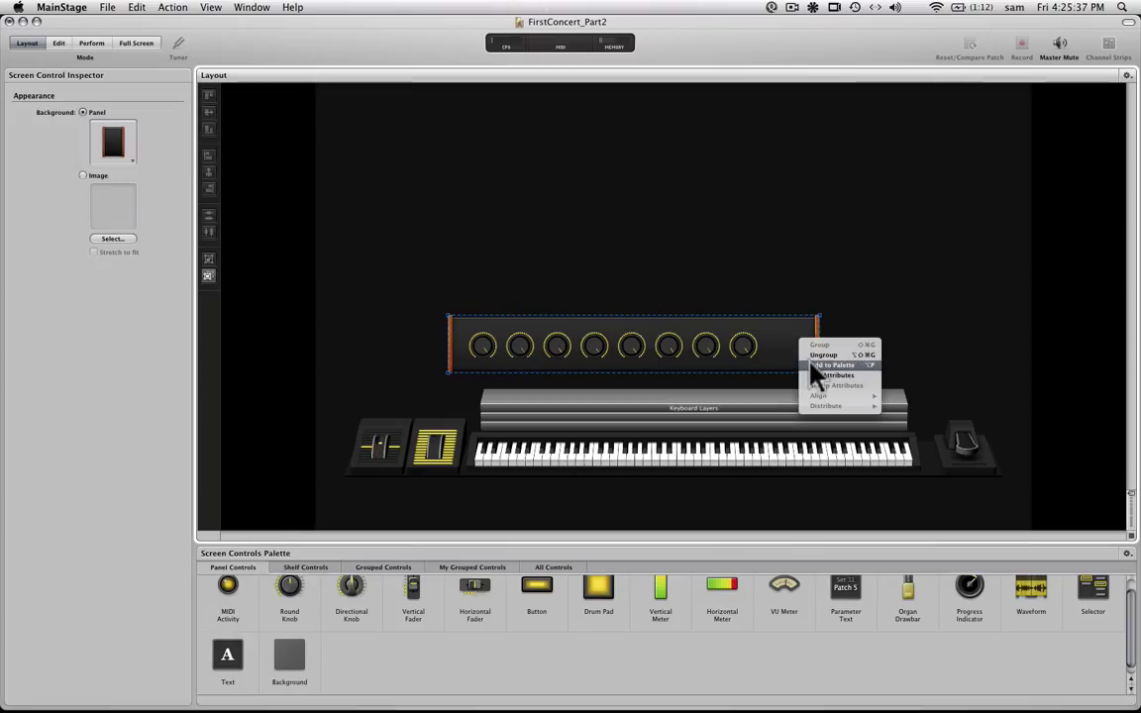
{"action": "left_click", "coordinate": [814, 365]}
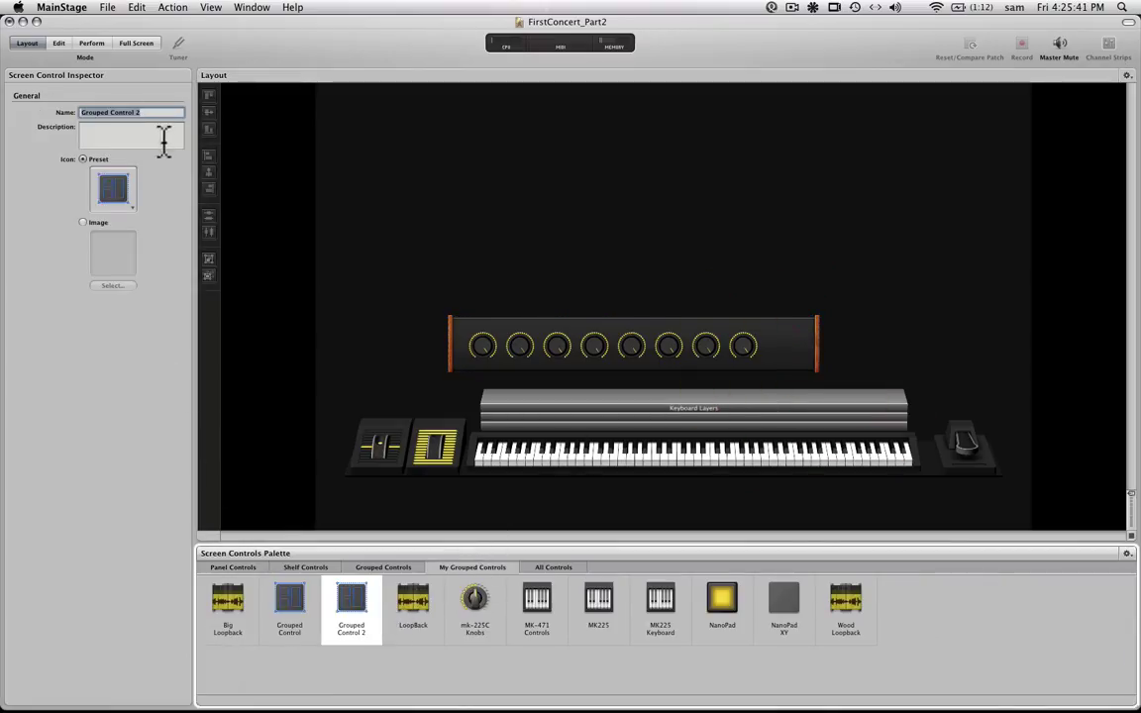
Name the grouped control 'MK225 Knobbies' and give it a red knob preset icon
{"action": "type", "text": "MK225"}
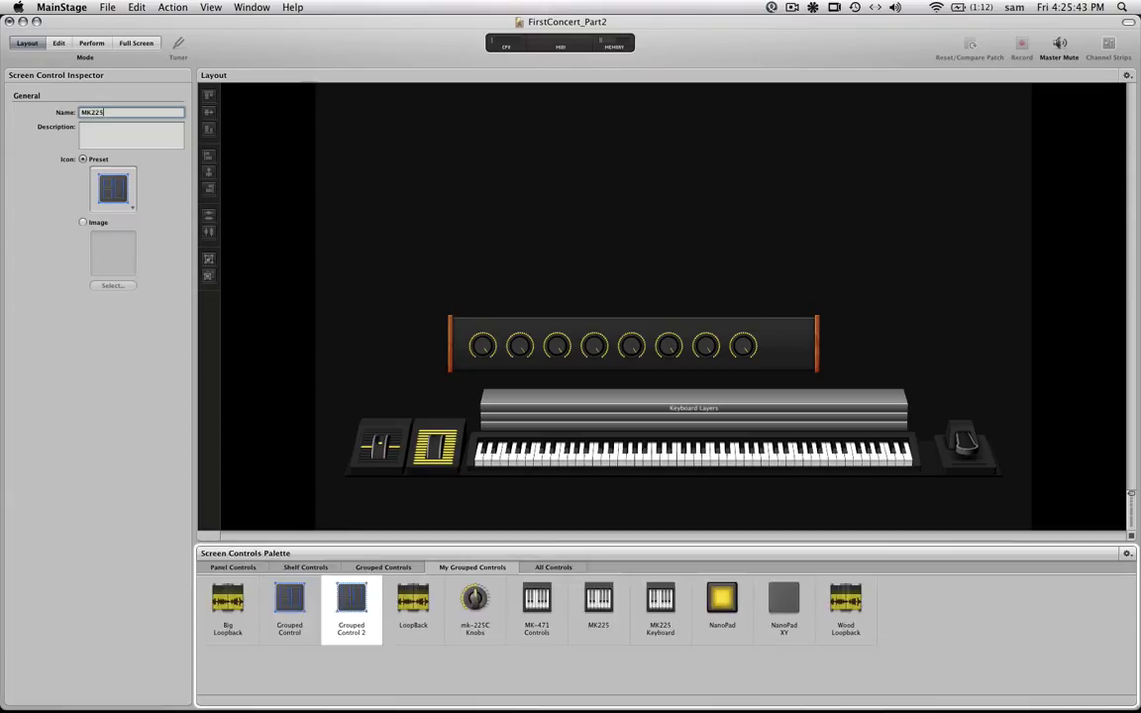
{"action": "type", "text": " Knobbies"}
{"action": "left_click", "coordinate": [115, 190]}
{"action": "left_click", "coordinate": [255, 189]}
{"action": "left_click", "coordinate": [372, 218]}
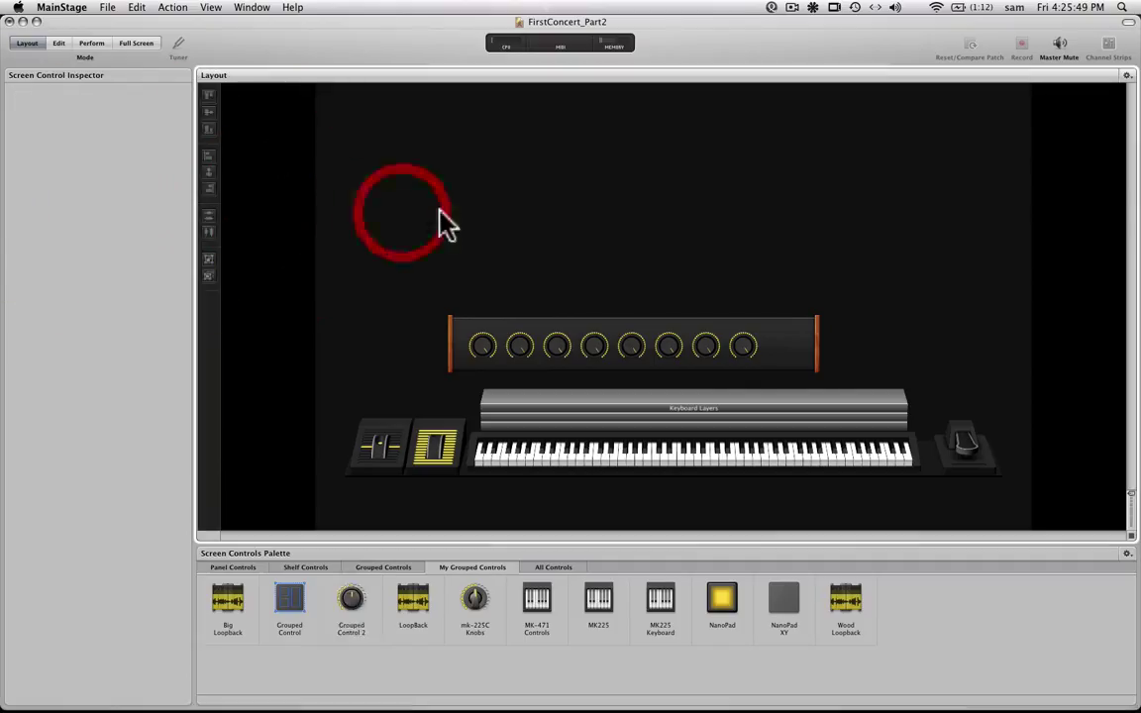
{"action": "left_click", "coordinate": [775, 364]}
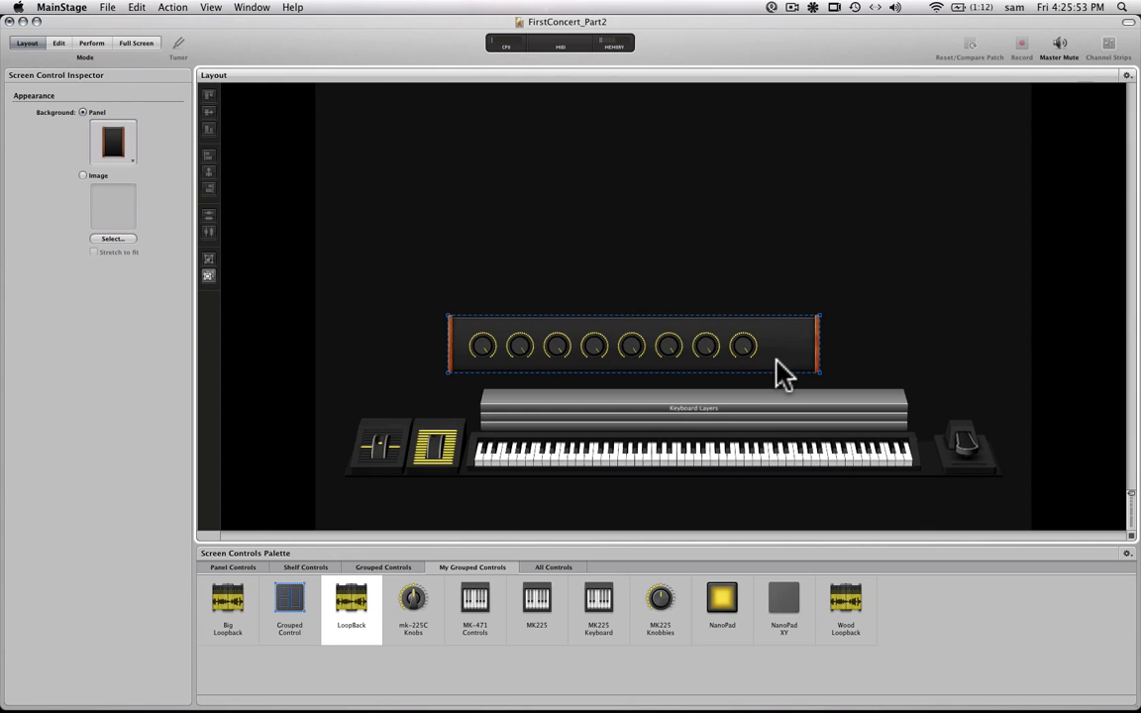
With Learn on, assign knobs one through eight to the matching MK-225C hardware knobs in turn
{"action": "left_click", "coordinate": [482, 347]}
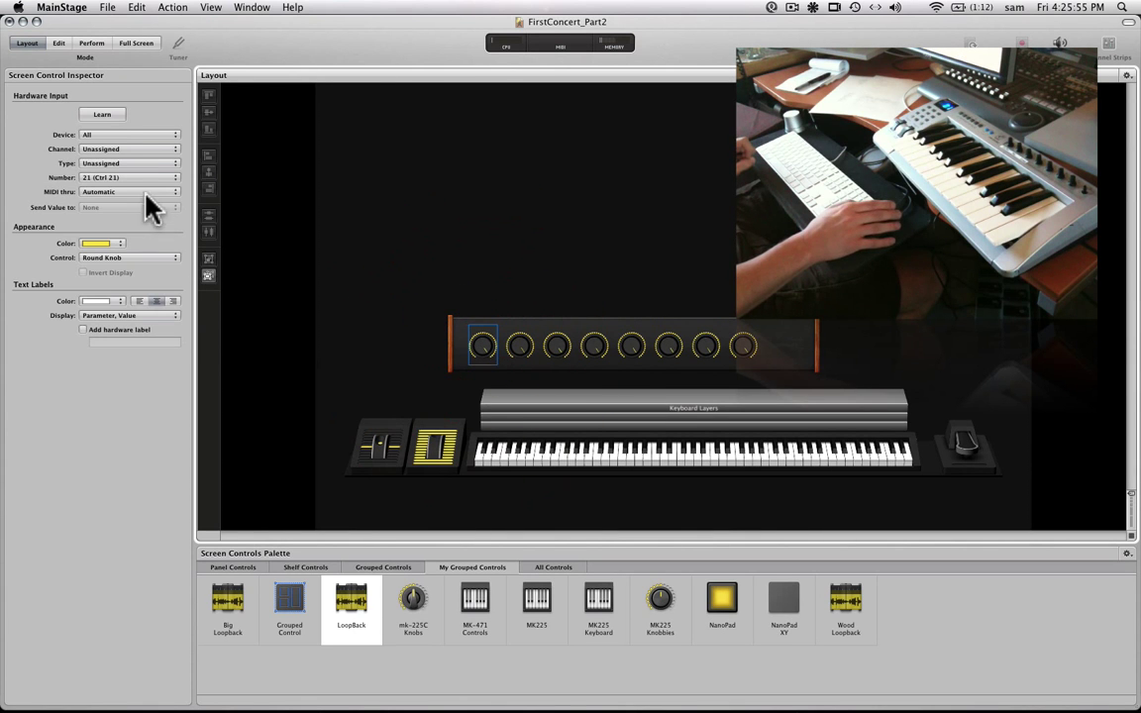
{"action": "left_click", "coordinate": [90, 115]}
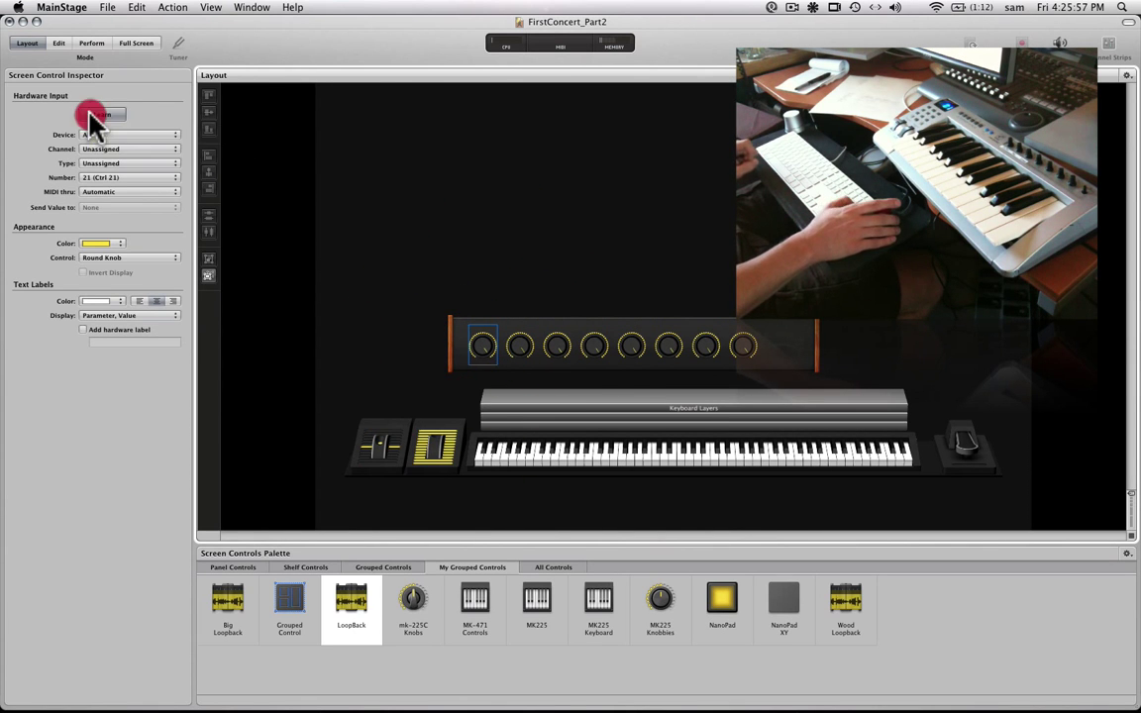
{"action": "left_click", "coordinate": [524, 352]}
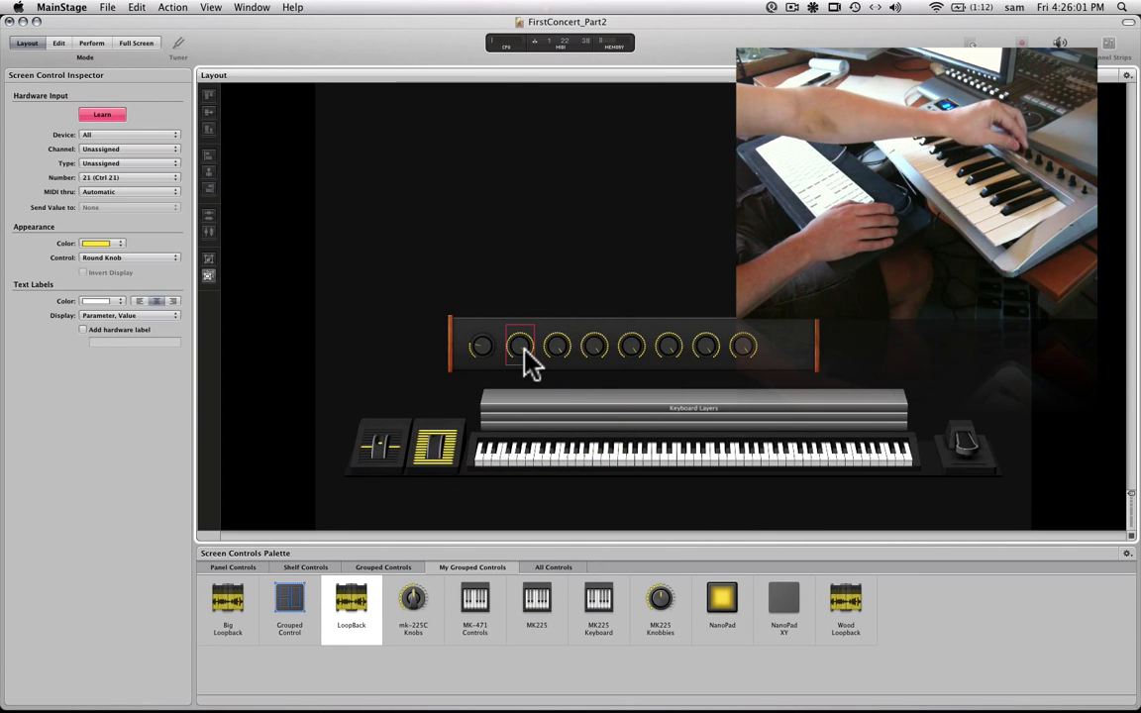
{"action": "left_click", "coordinate": [554, 344]}
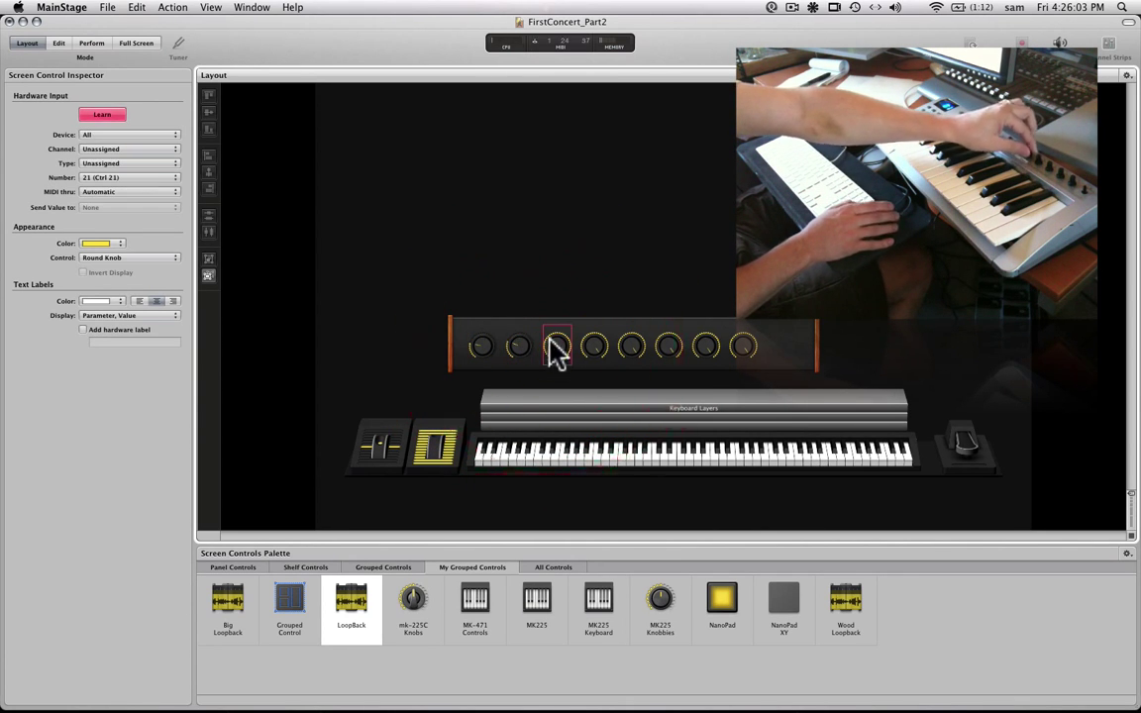
{"action": "left_click", "coordinate": [637, 369]}
{"action": "left_click", "coordinate": [635, 359]}
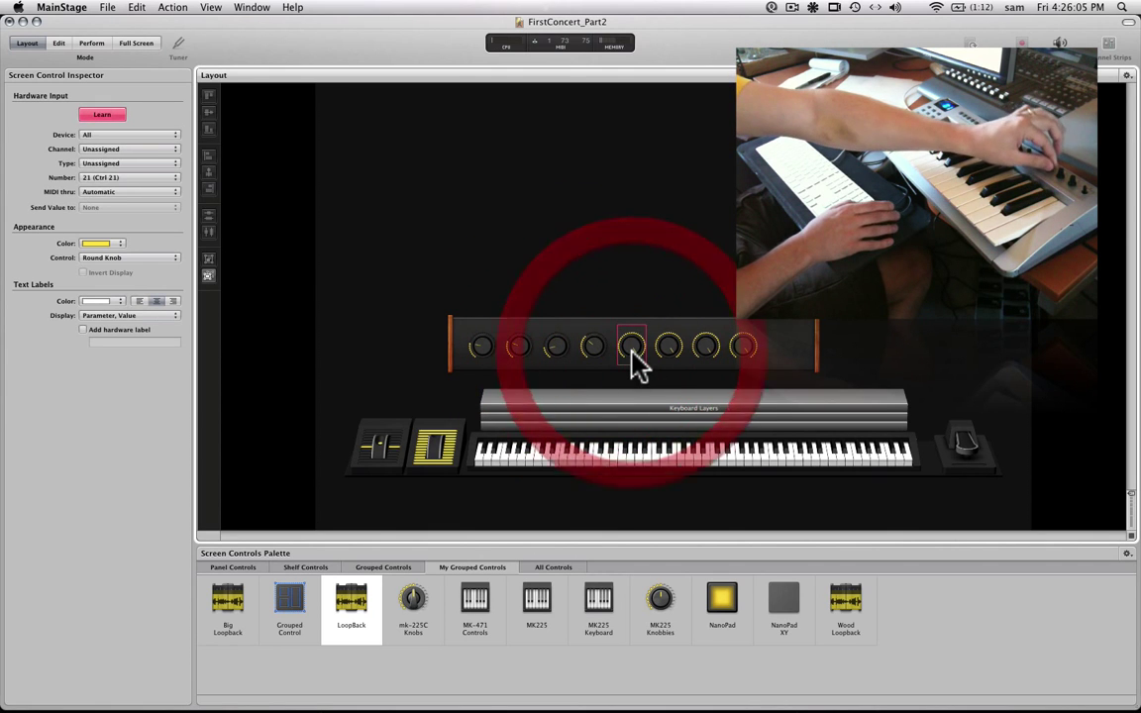
{"action": "left_click", "coordinate": [670, 357]}
{"action": "left_click", "coordinate": [704, 360]}
{"action": "left_click", "coordinate": [743, 354]}
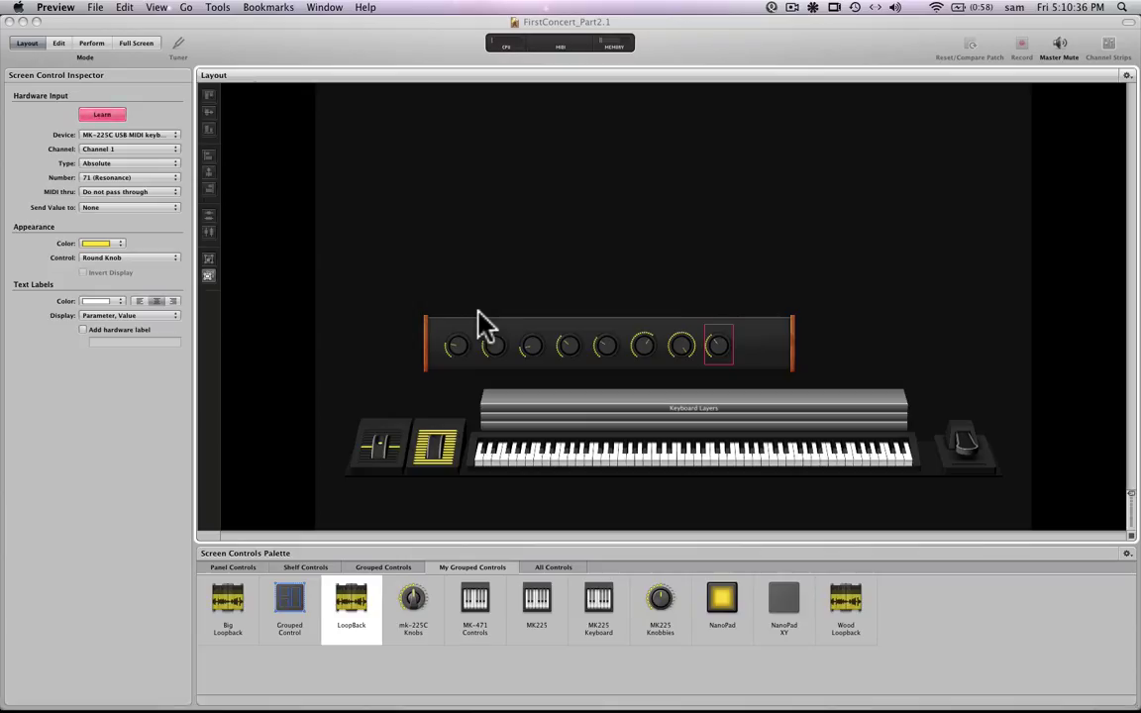
Turn Learn off and set the eighth knob's MIDI thru to Do not pass through
{"action": "left_click", "coordinate": [89, 116]}
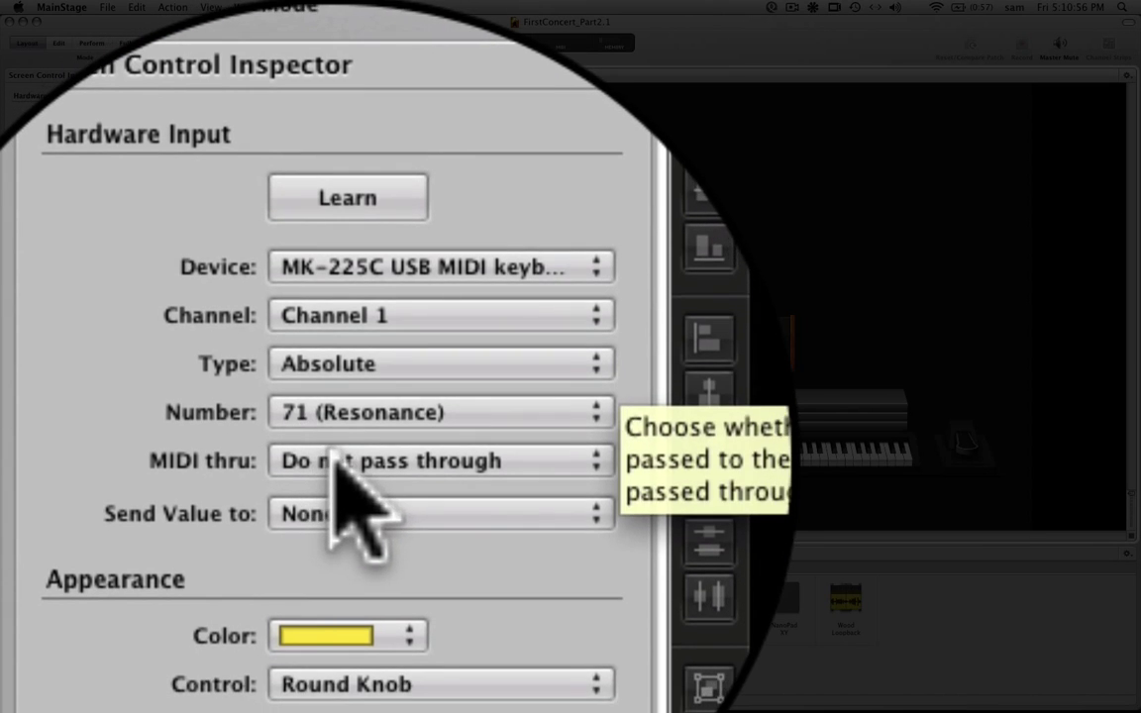
{"action": "left_click", "coordinate": [335, 456]}
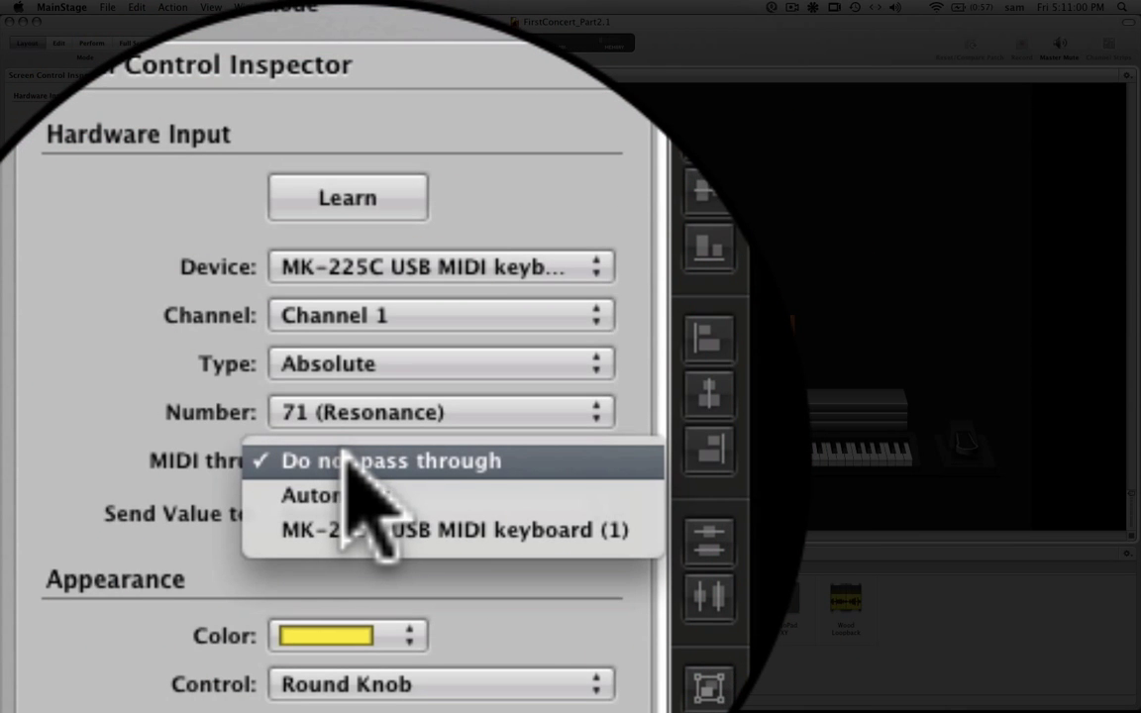
{"action": "left_click", "coordinate": [327, 468]}
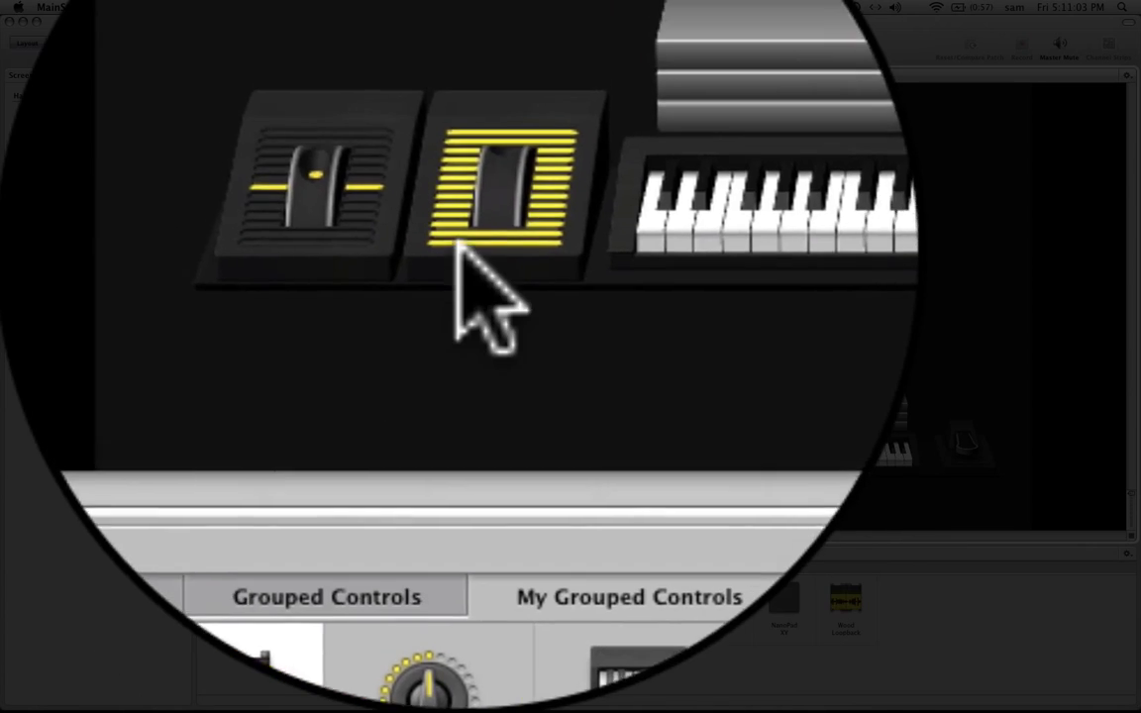
Map the pitch wheel to MK-225C Pitch Bend on Channel 1 with MIDI thru set to Do not pass through
{"action": "left_click", "coordinate": [693, 452]}
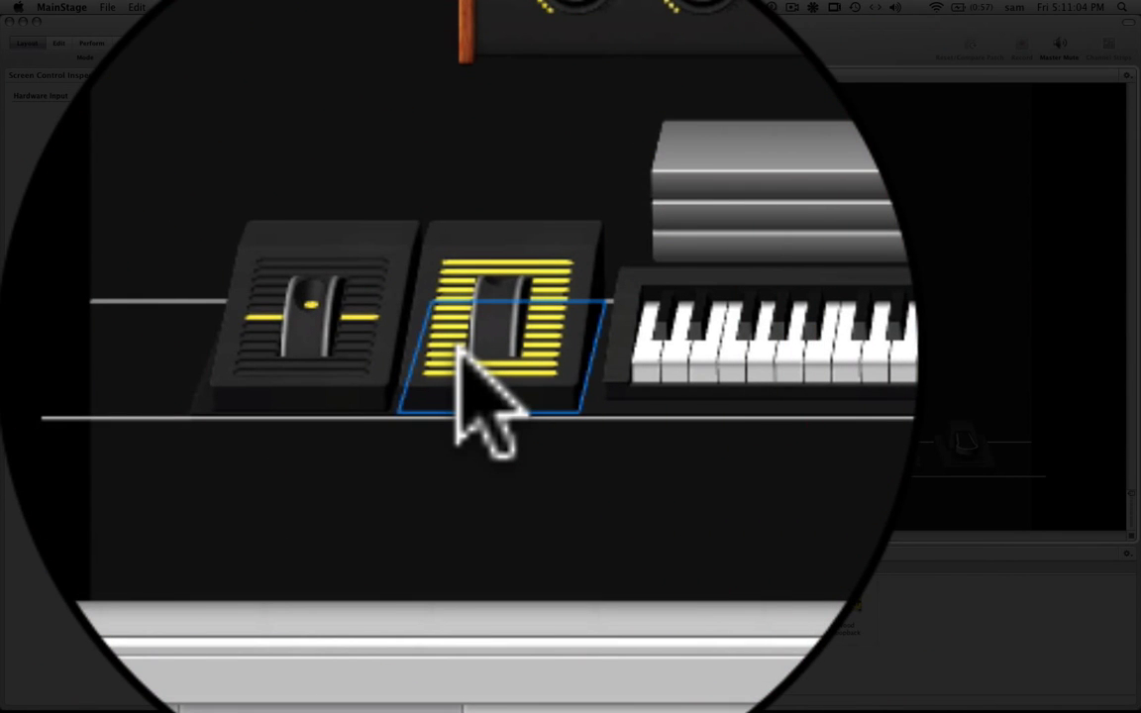
{"action": "left_click", "coordinate": [459, 362]}
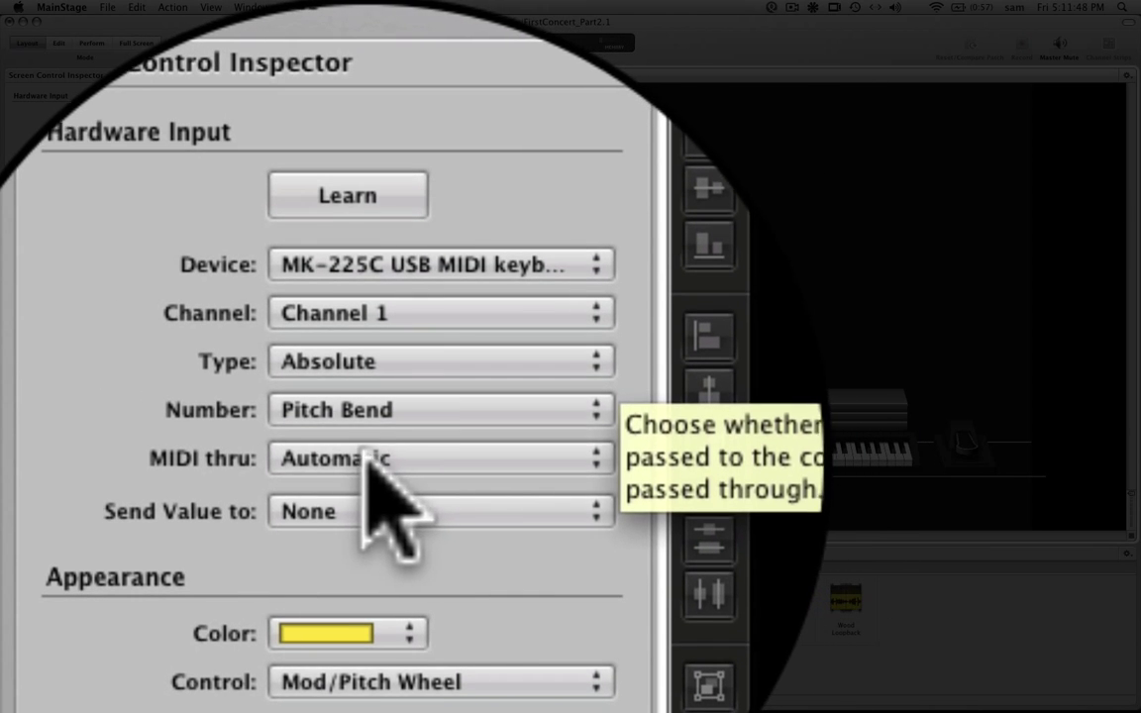
{"action": "left_click", "coordinate": [364, 460]}
{"action": "left_click", "coordinate": [359, 423]}
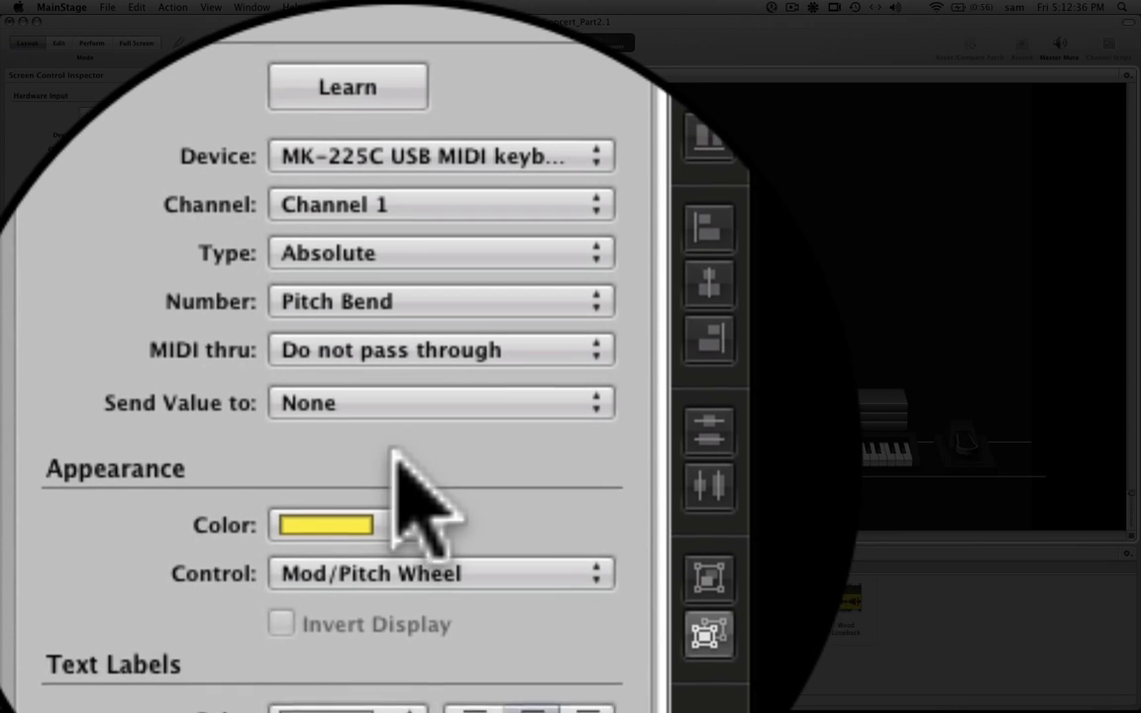
Colour the Mod/Pitch Wheel orange and add a hardware label reading 'Lab'
{"action": "left_click", "coordinate": [406, 460]}
{"action": "left_click", "coordinate": [382, 512]}
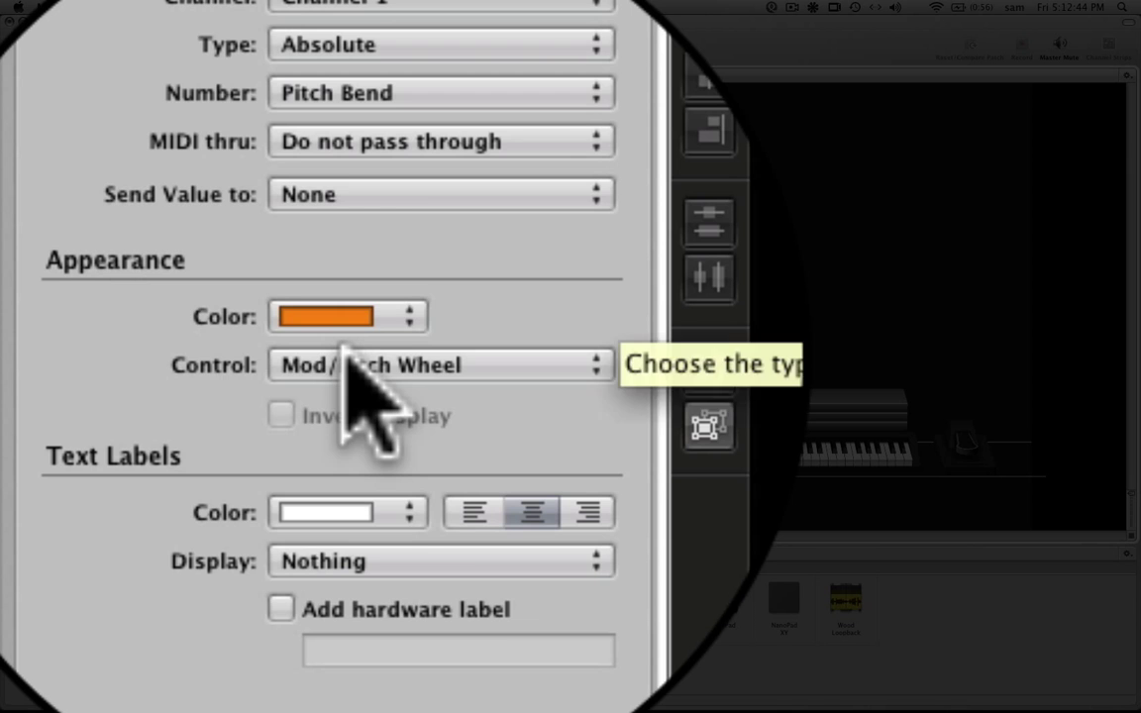
{"action": "left_click", "coordinate": [345, 349]}
{"action": "left_click", "coordinate": [165, 351]}
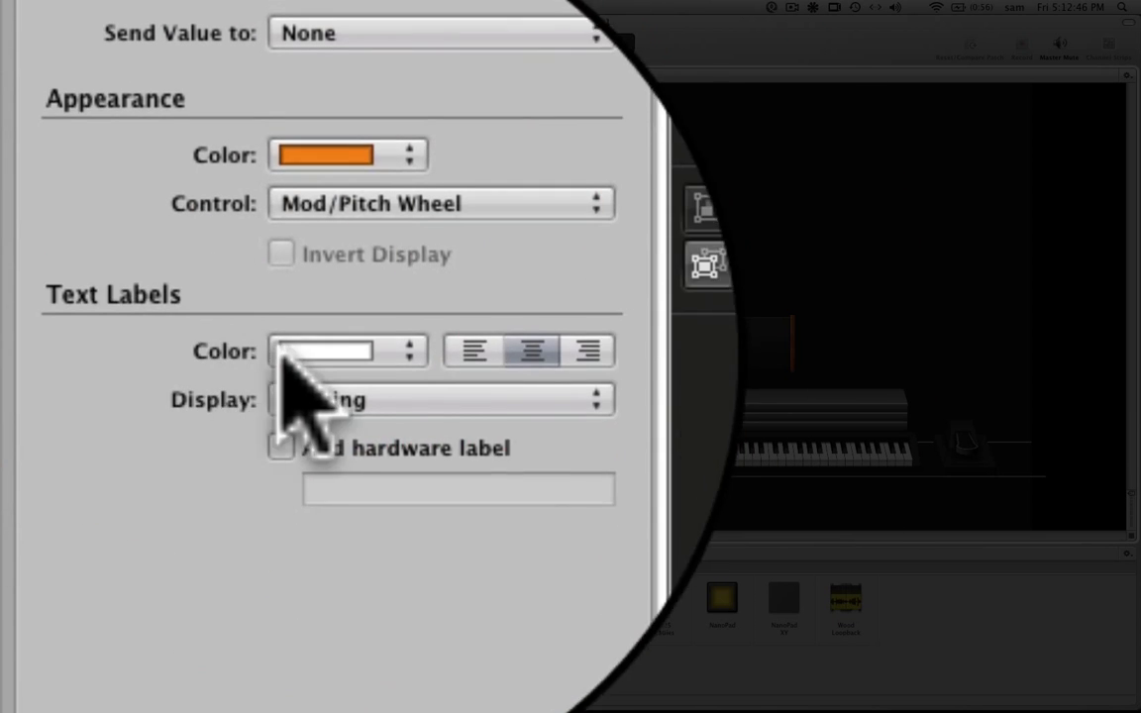
{"action": "left_click", "coordinate": [280, 614]}
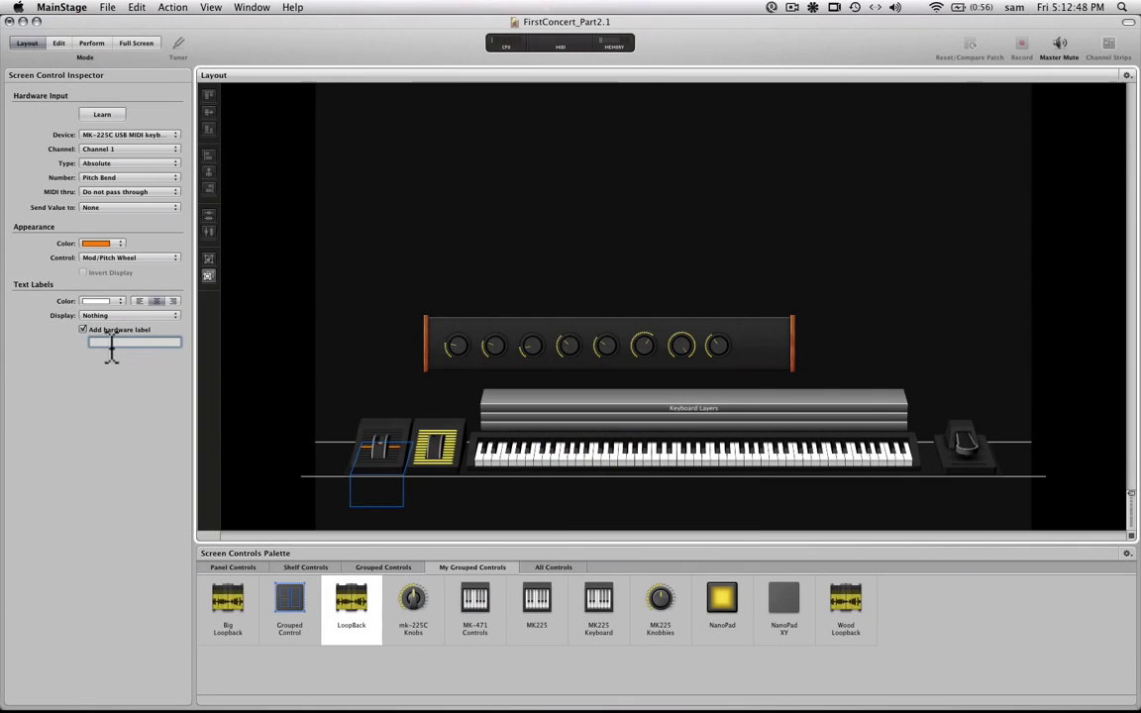
{"action": "type", "text": "Labl"}
Remove the hardware label, then select the pedal control and review its mappings and attributes
{"action": "left_click", "coordinate": [84, 331]}
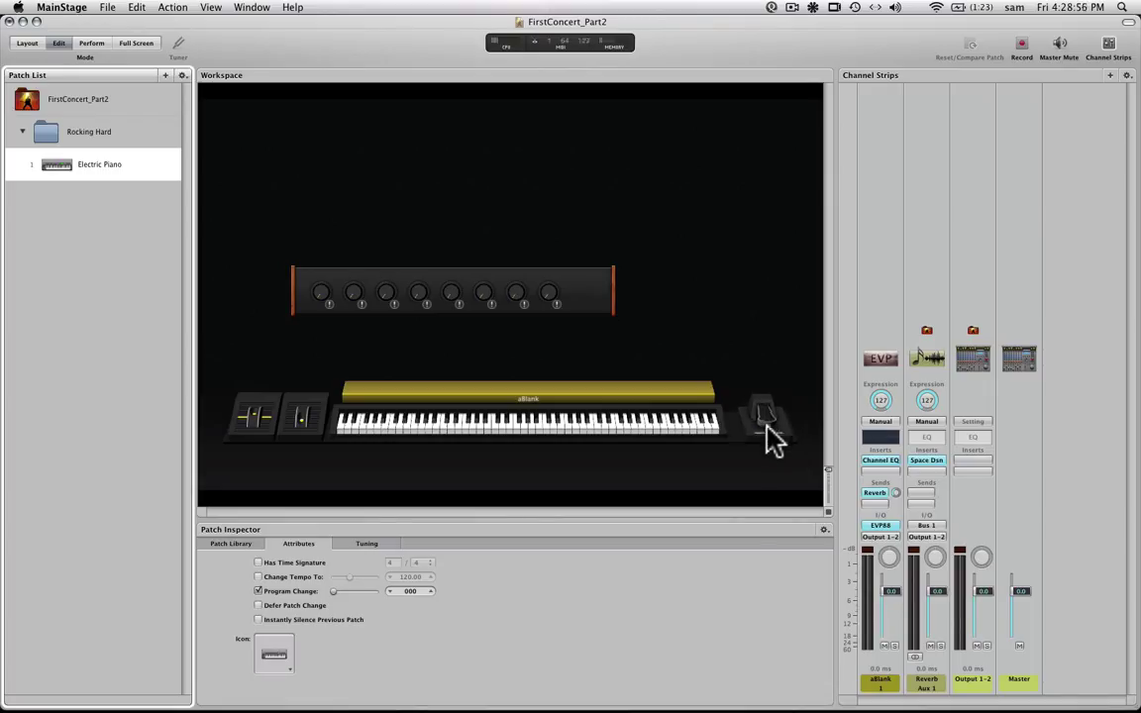
{"action": "left_click", "coordinate": [767, 425]}
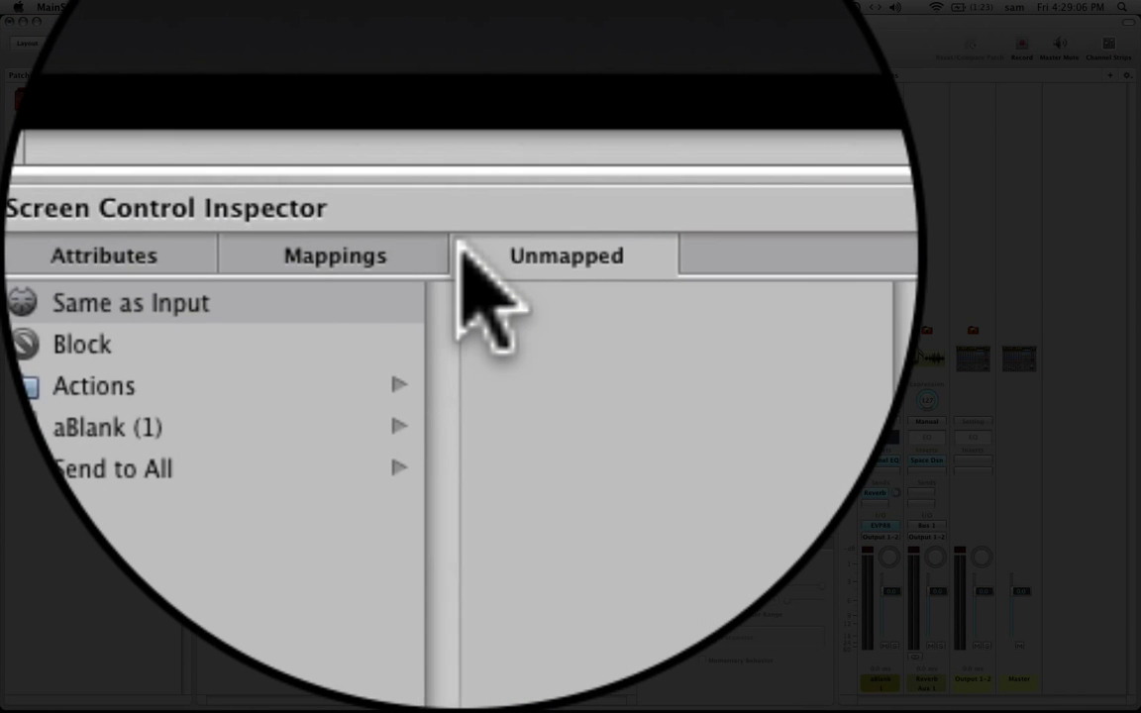
{"action": "left_click", "coordinate": [458, 254]}
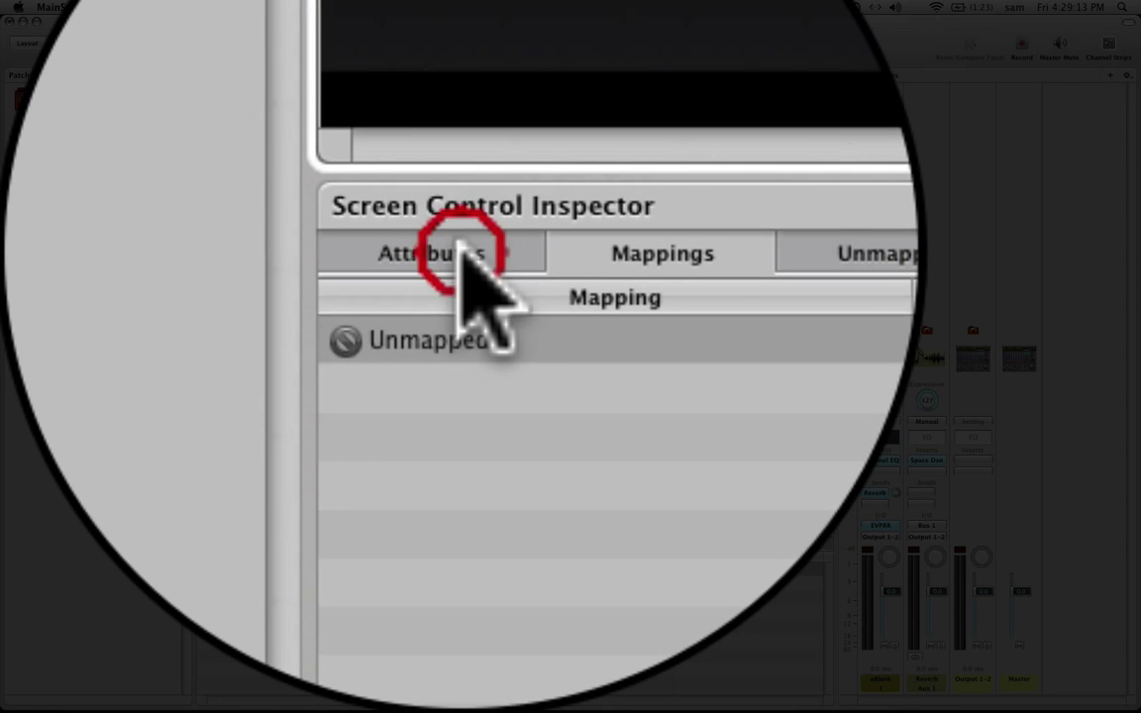
{"action": "left_click", "coordinate": [460, 250]}
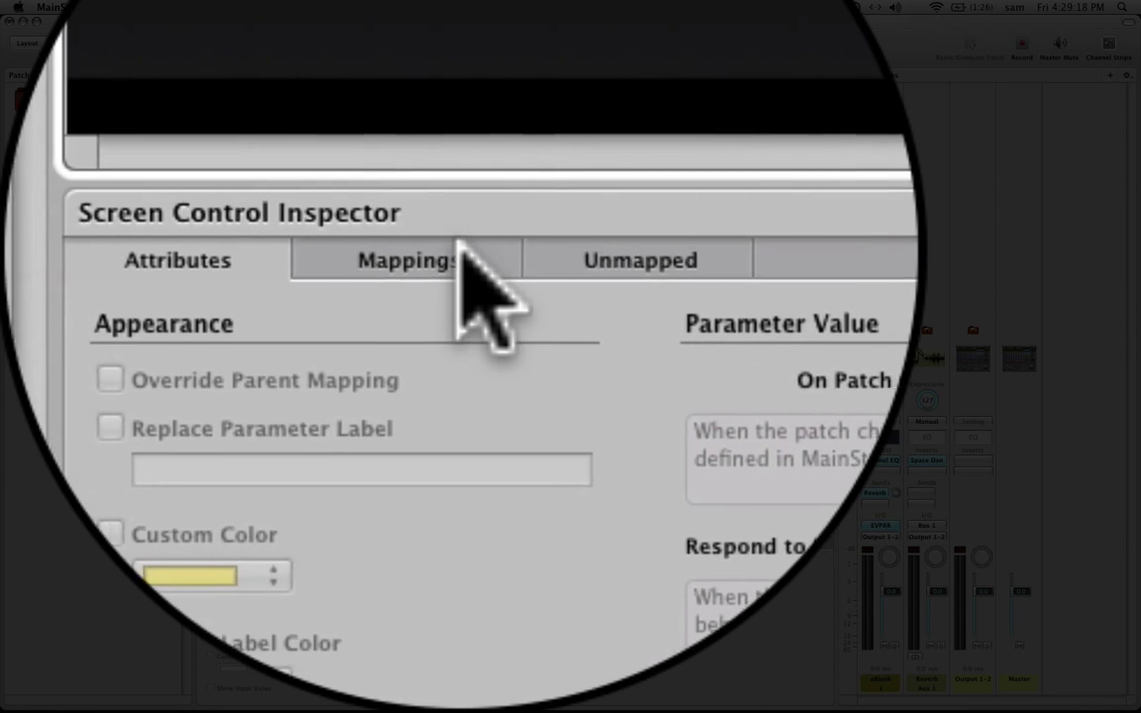
{"action": "left_click", "coordinate": [459, 249]}
Map the control to Actions › Tap Tempo from the Unmapped list and check the mapping
{"action": "left_click", "coordinate": [459, 249]}
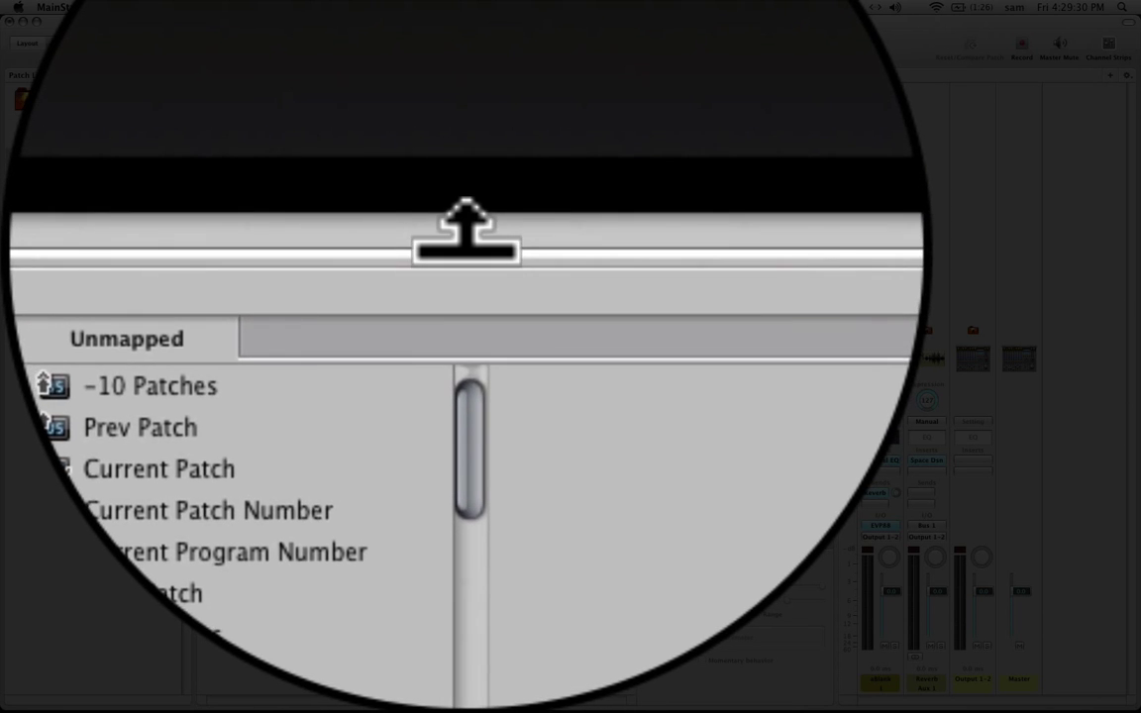
{"action": "left_click_drag", "start_coordinate": [464, 229], "coordinate": [462, 248]}
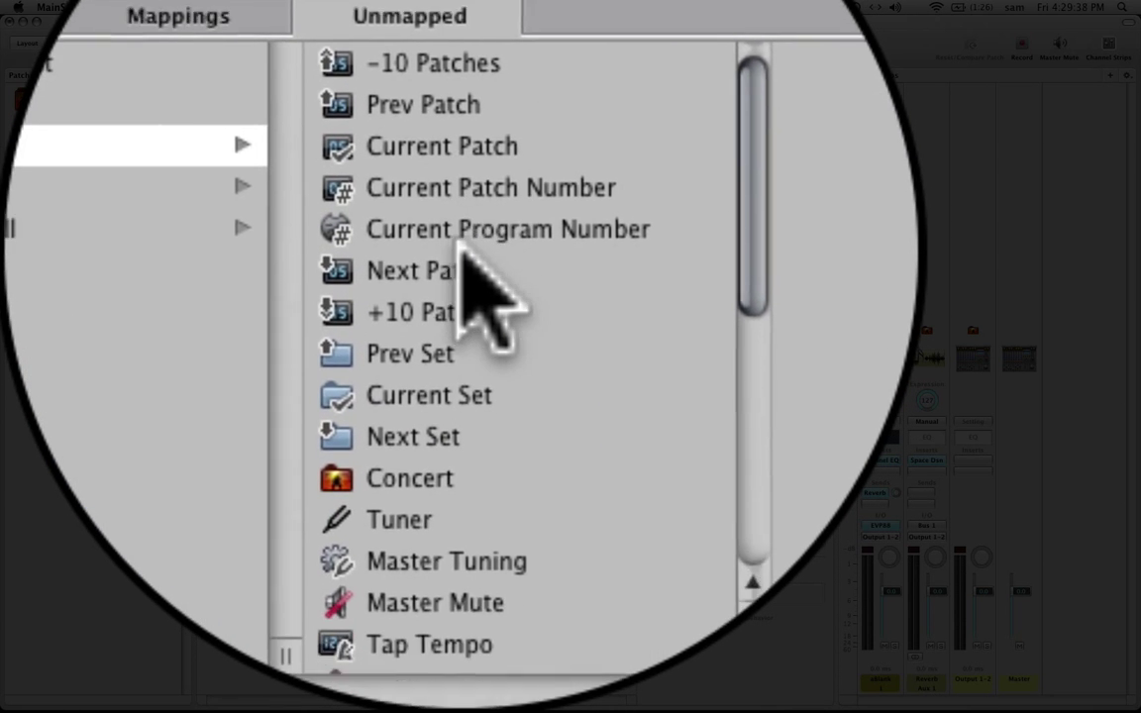
{"action": "mouse_move", "coordinate": [468, 246]}
{"action": "left_mouse_down"}
{"action": "mouse_move", "coordinate": [466, 343]}
{"action": "mouse_move", "coordinate": [466, 270]}
{"action": "left_mouse_up"}
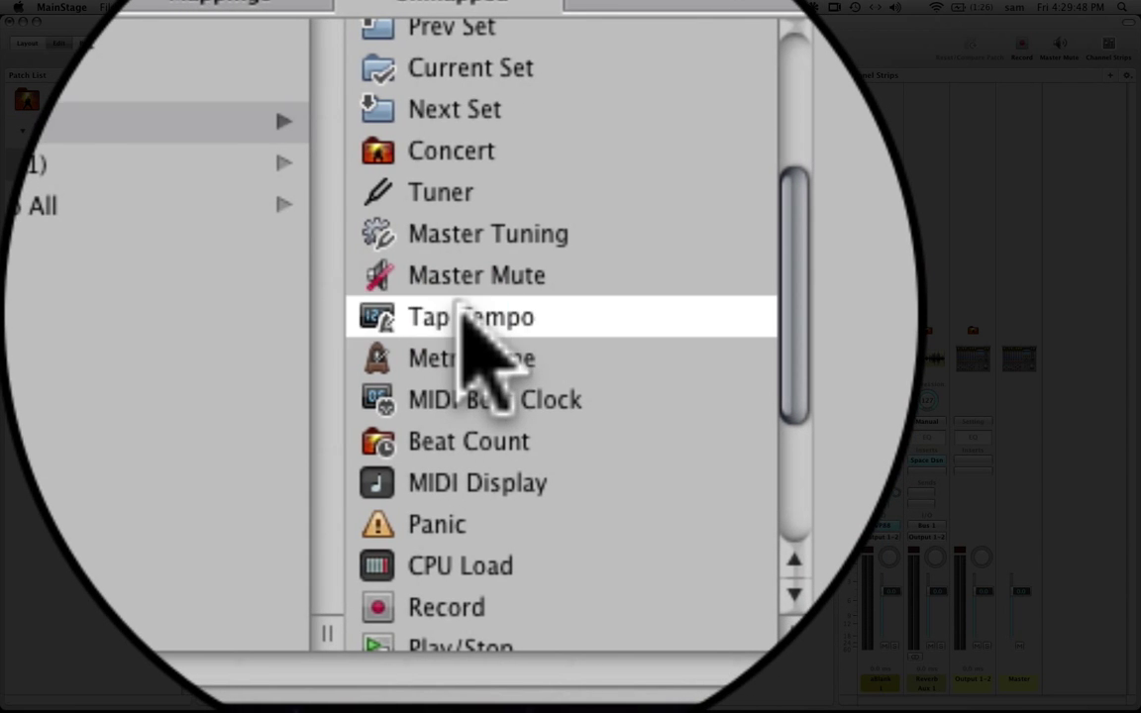
{"action": "left_click", "coordinate": [463, 311]}
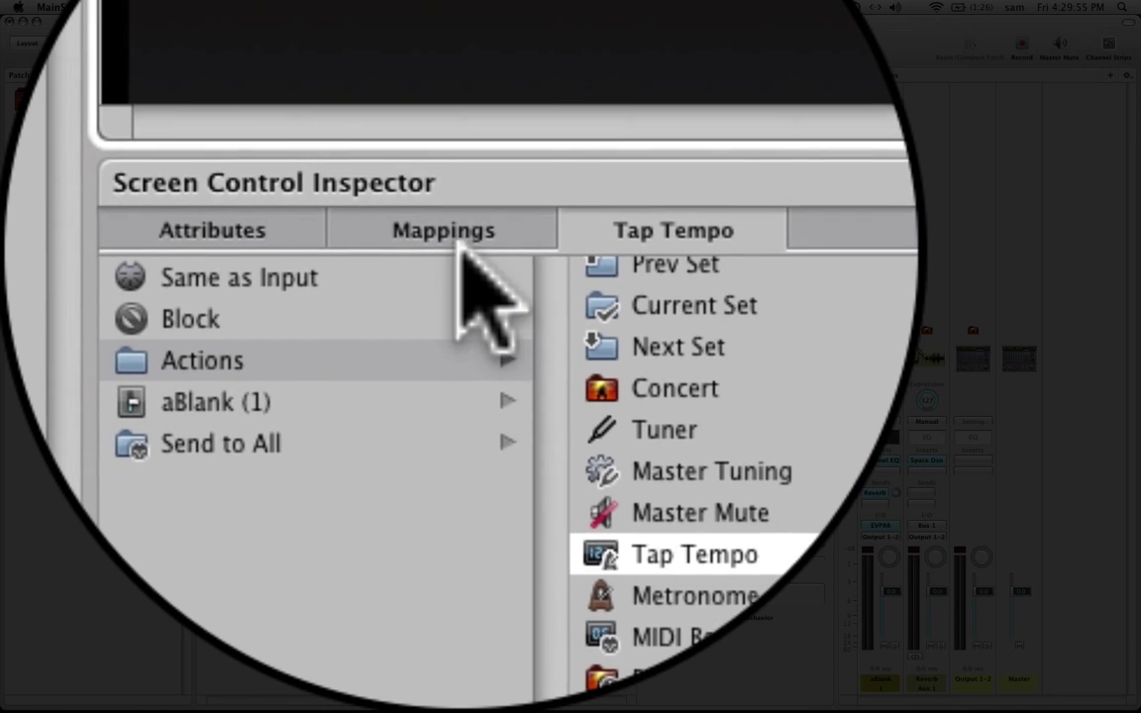
{"action": "left_click", "coordinate": [457, 243]}
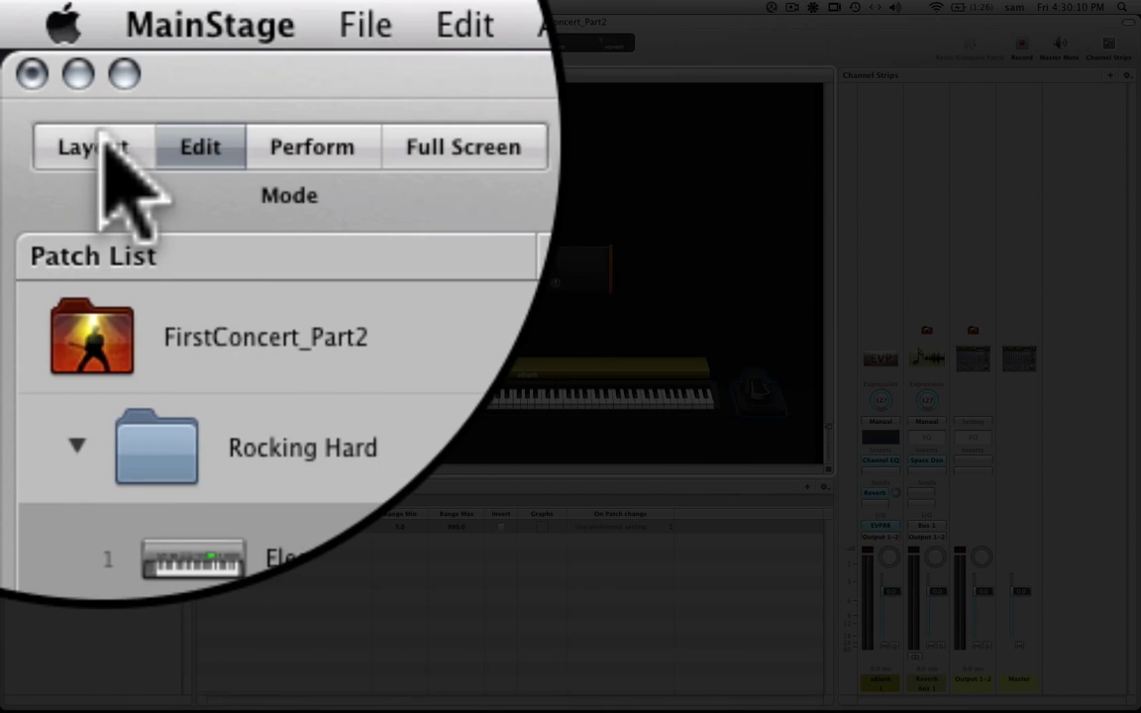
In Layout mode, place a Parameter Text display from the shelf controls onto the layout
{"action": "left_click", "coordinate": [103, 143]}
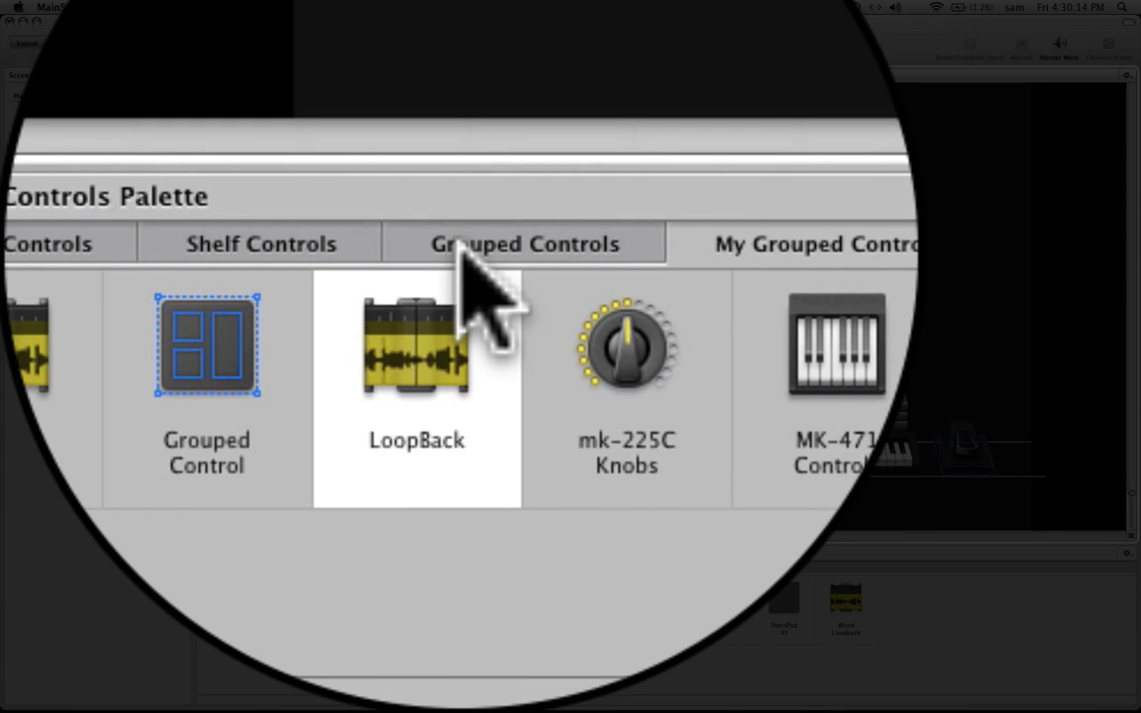
{"action": "left_click", "coordinate": [459, 247]}
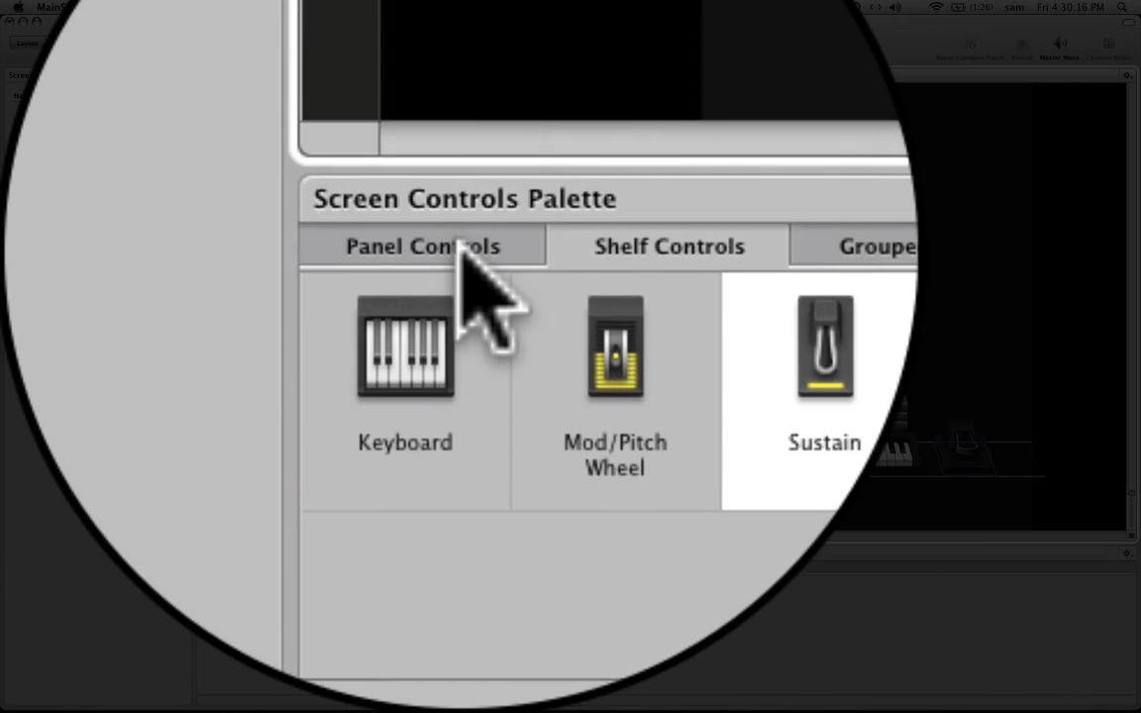
{"action": "left_click", "coordinate": [465, 249]}
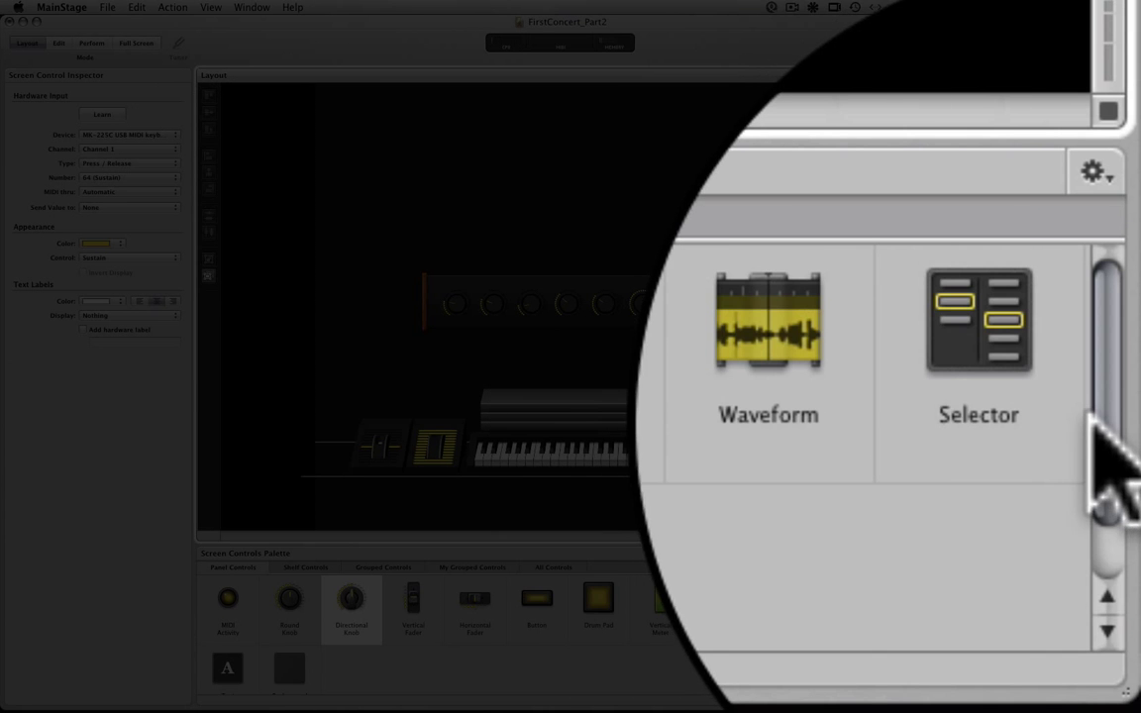
{"action": "mouse_move", "coordinate": [1098, 421]}
{"action": "left_mouse_down"}
{"action": "mouse_move", "coordinate": [1101, 464]}
{"action": "mouse_move", "coordinate": [1104, 440]}
{"action": "left_mouse_up"}
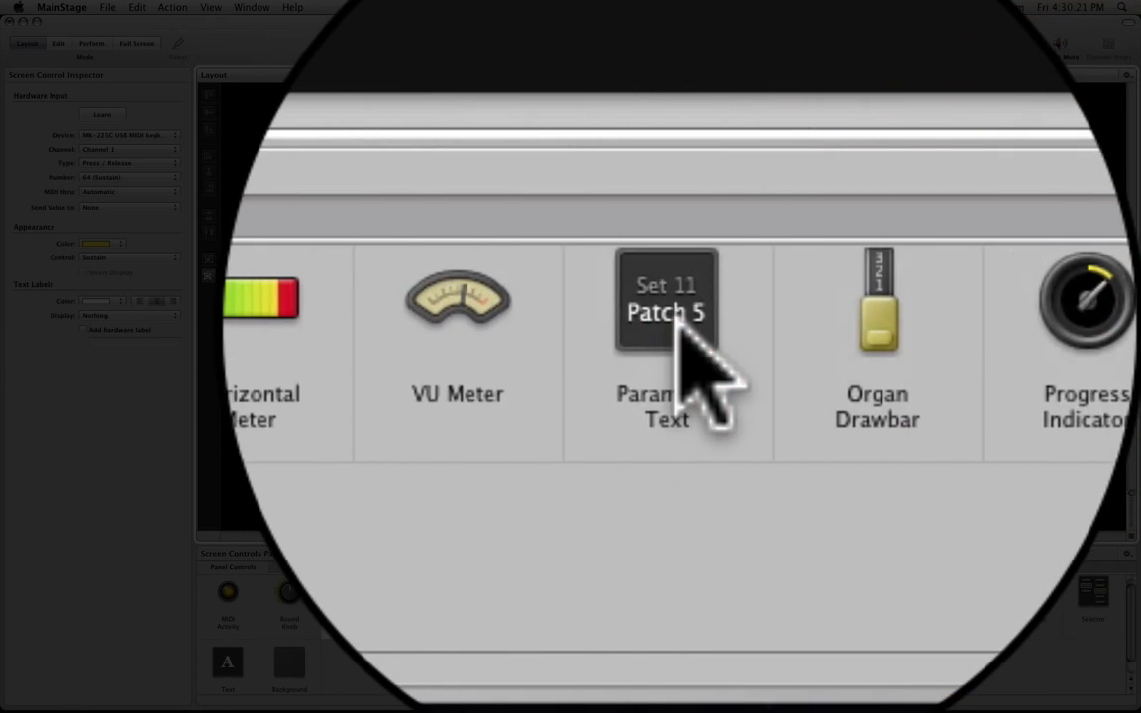
{"action": "left_click_drag", "start_coordinate": [847, 593], "coordinate": [589, 376]}
{"action": "left_click", "coordinate": [810, 136]}
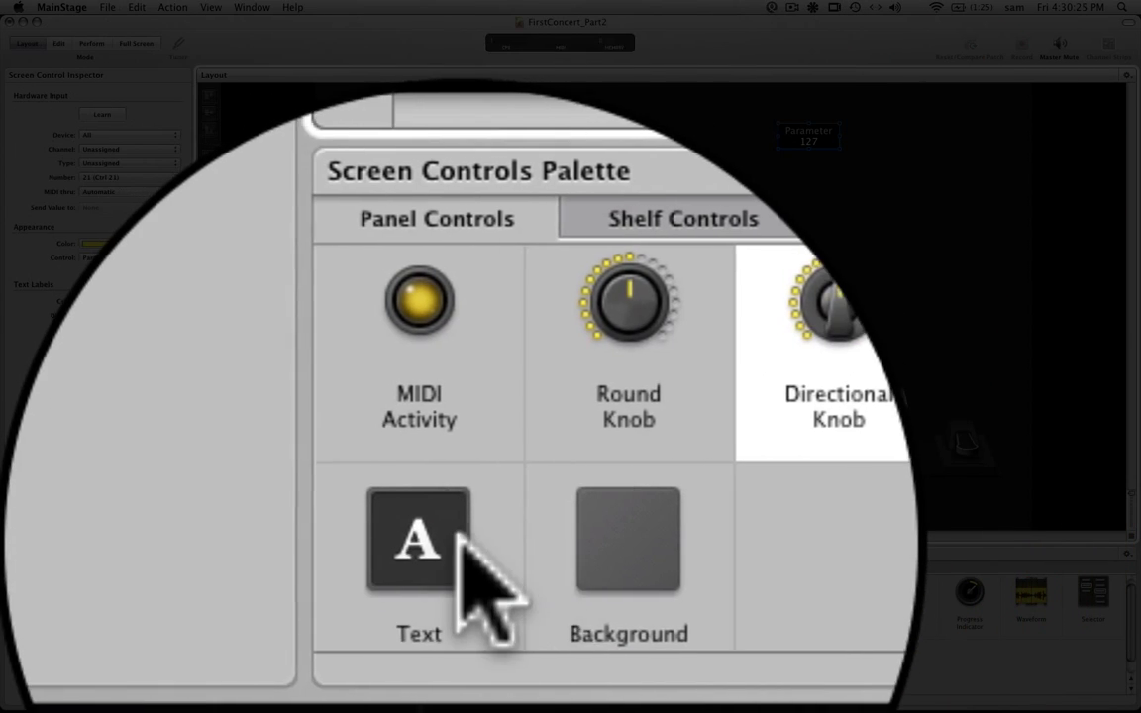
Delete the stray Text box and enlarge the Parameter Text display so it reads 127
{"action": "left_click_drag", "start_coordinate": [236, 660], "coordinate": [956, 135]}
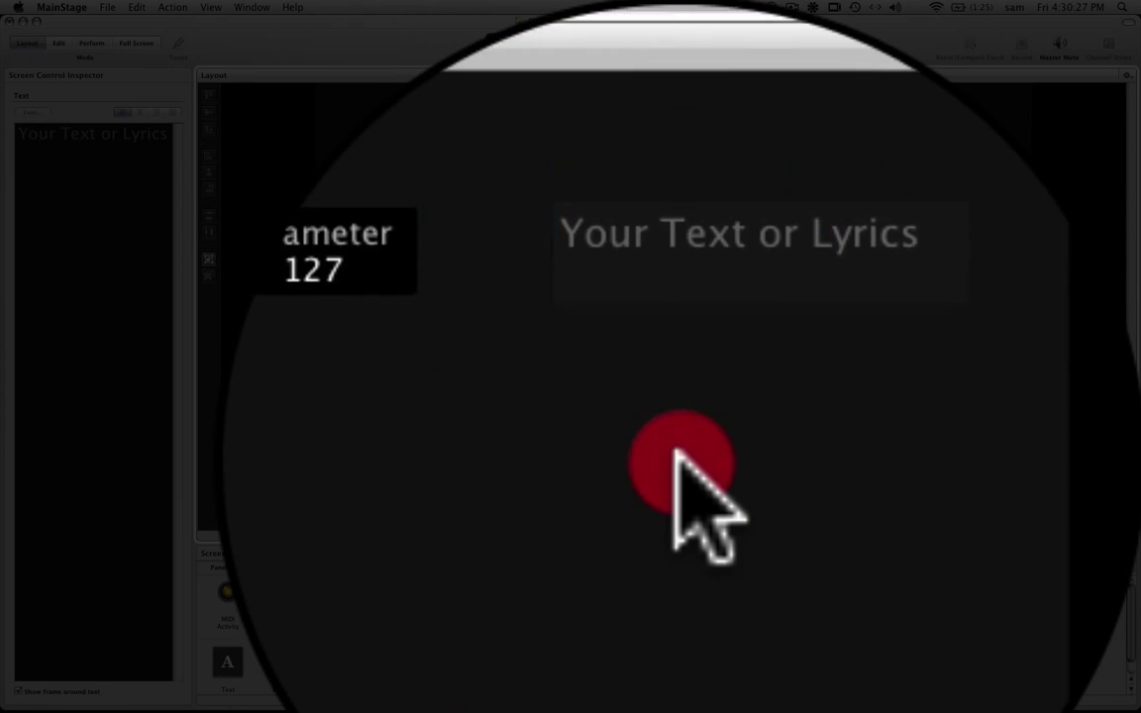
{"action": "left_click", "coordinate": [675, 477]}
{"action": "left_click", "coordinate": [682, 446]}
{"action": "key", "text": "Delete"}
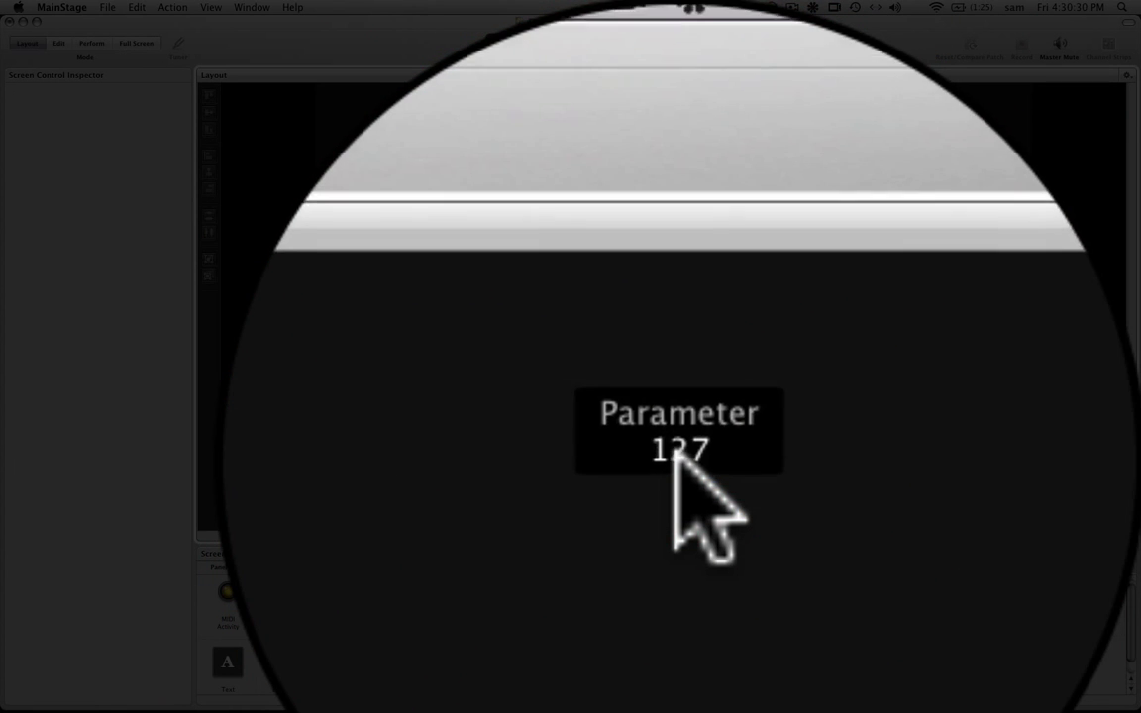
{"action": "left_click", "coordinate": [678, 458]}
{"action": "left_click_drag", "start_coordinate": [682, 460], "coordinate": [682, 467]}
{"action": "left_click", "coordinate": [682, 472]}
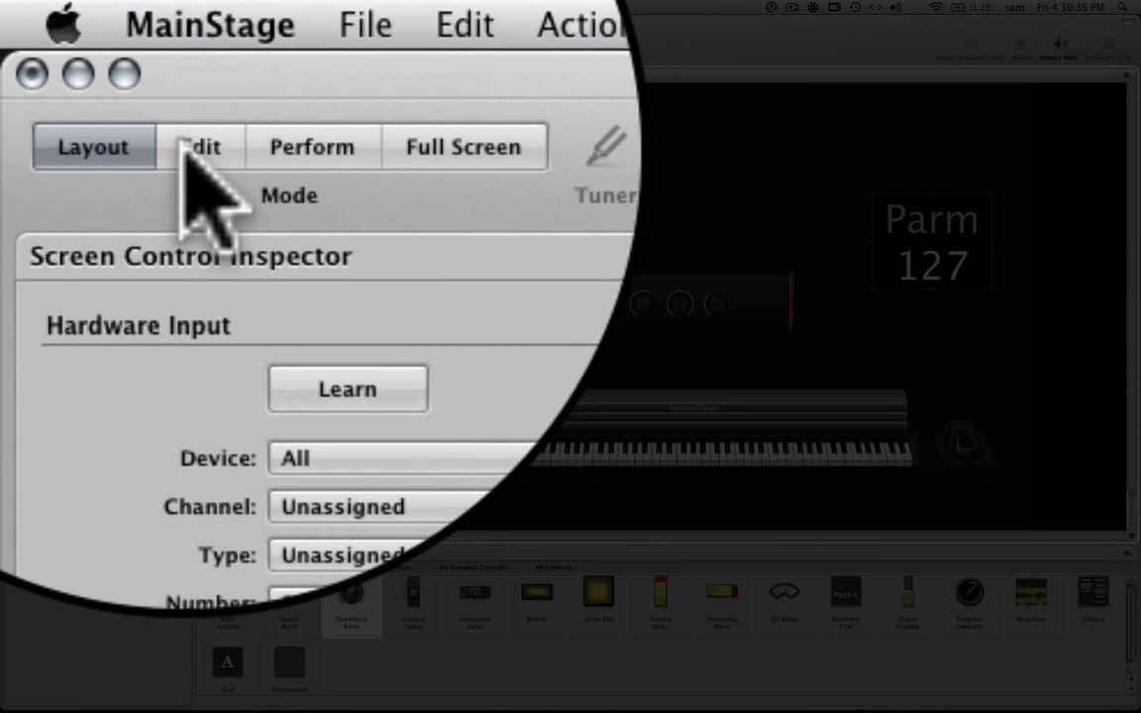
Map the new Parameter Text display to the Tap Tempo concert action, labelled TpTm
{"action": "left_click", "coordinate": [183, 144]}
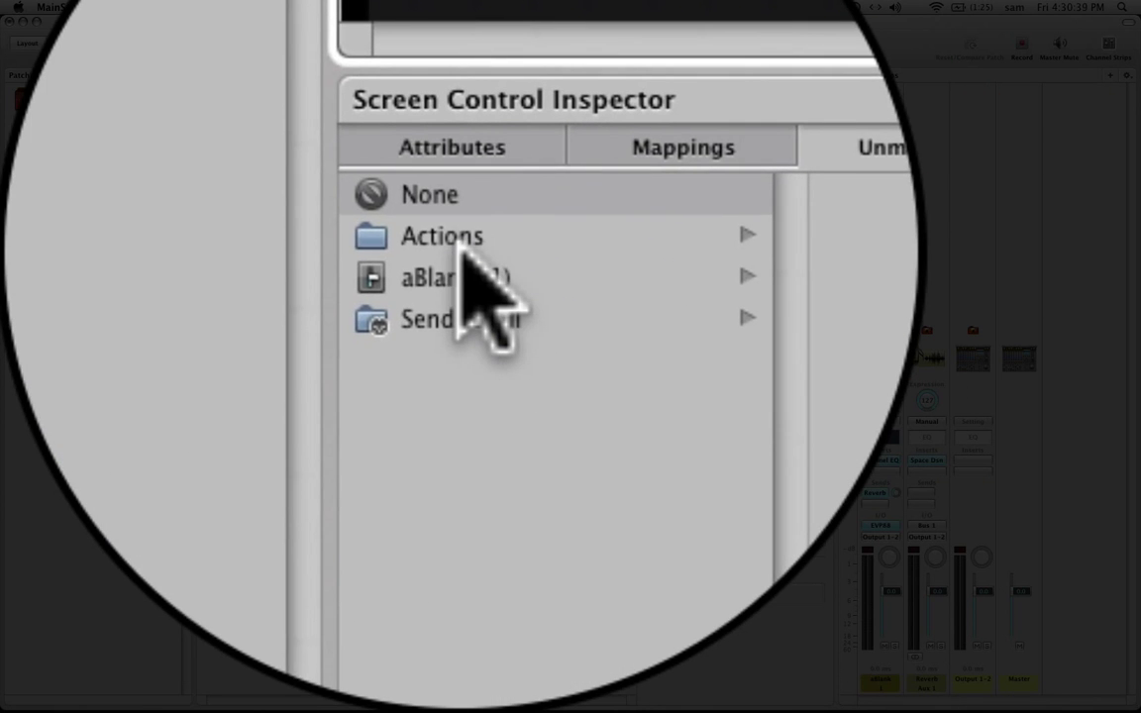
{"action": "left_click", "coordinate": [462, 247]}
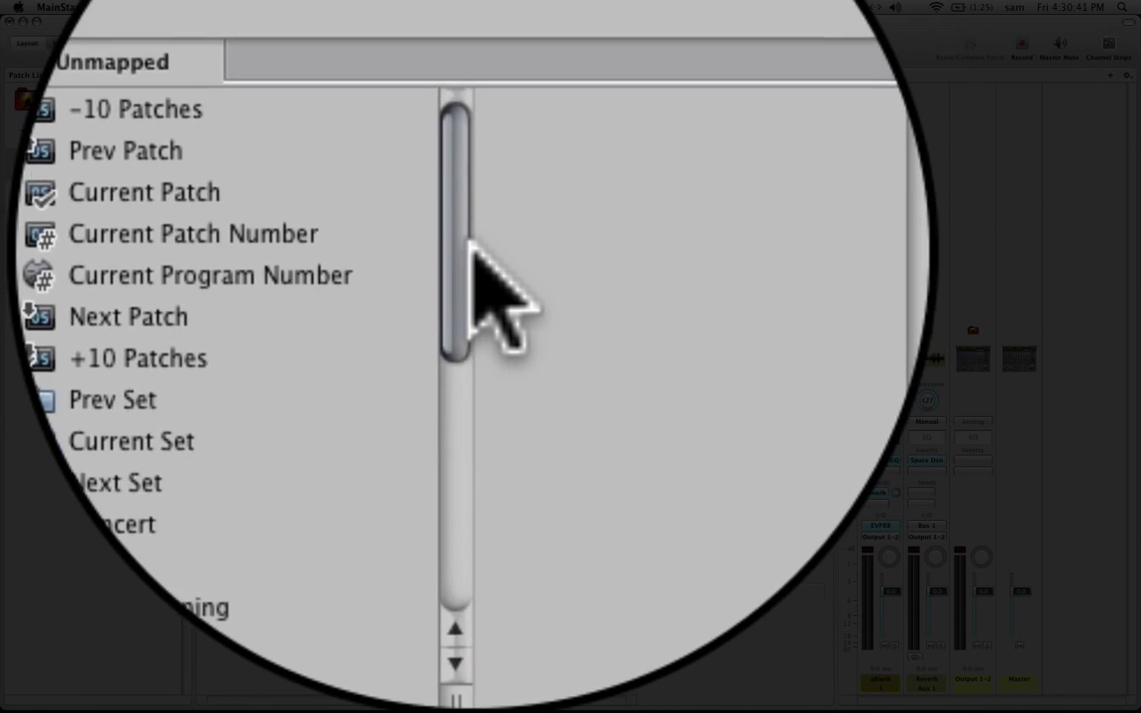
{"action": "left_click", "coordinate": [474, 256]}
{"action": "left_click_drag", "start_coordinate": [473, 255], "coordinate": [471, 545]}
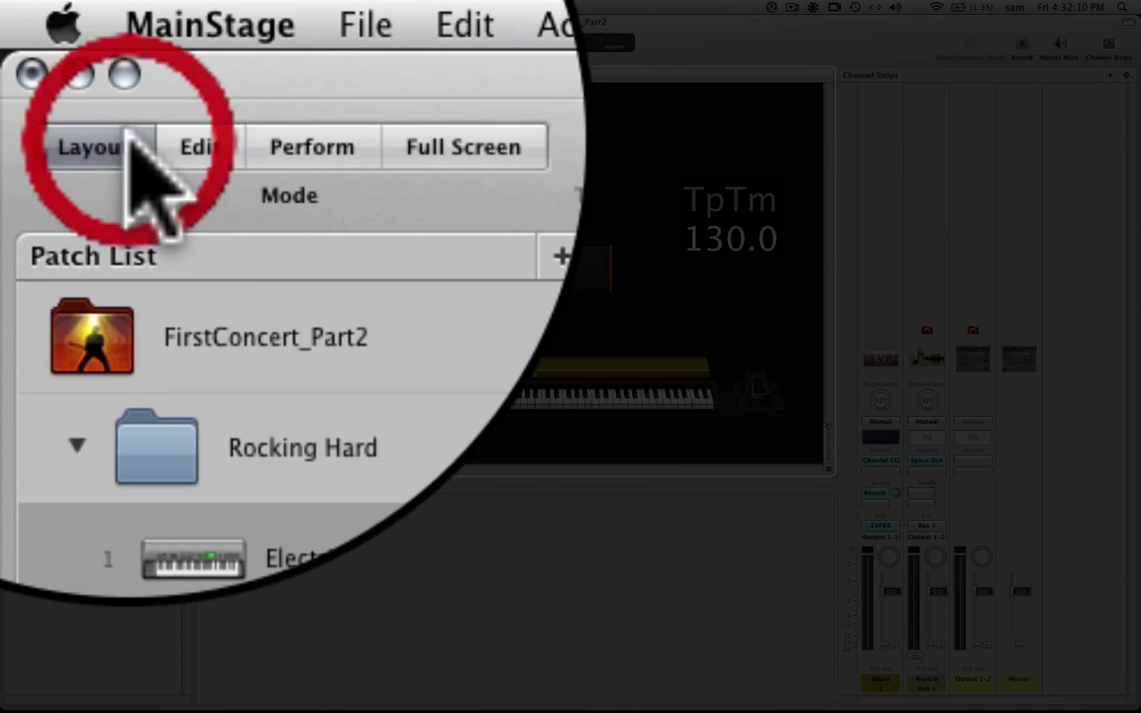
Place another Parameter Text display on the layout and map it to Actions > Beat Count
{"action": "left_click", "coordinate": [119, 143]}
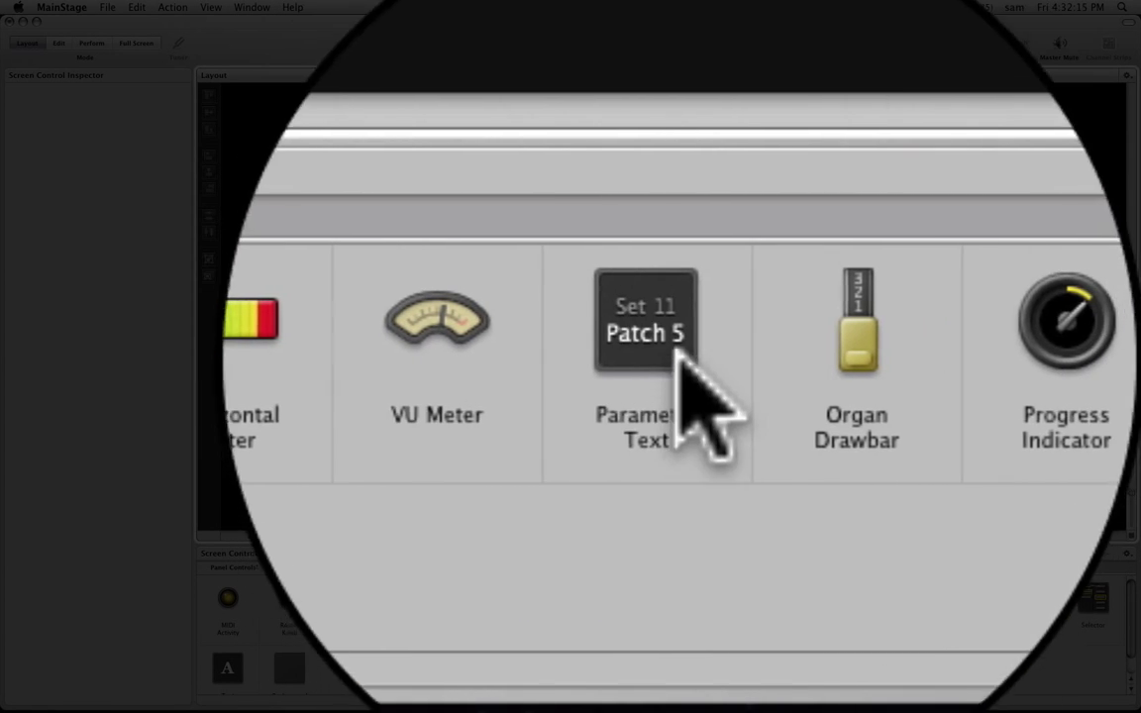
{"action": "left_click_drag", "start_coordinate": [677, 337], "coordinate": [676, 457]}
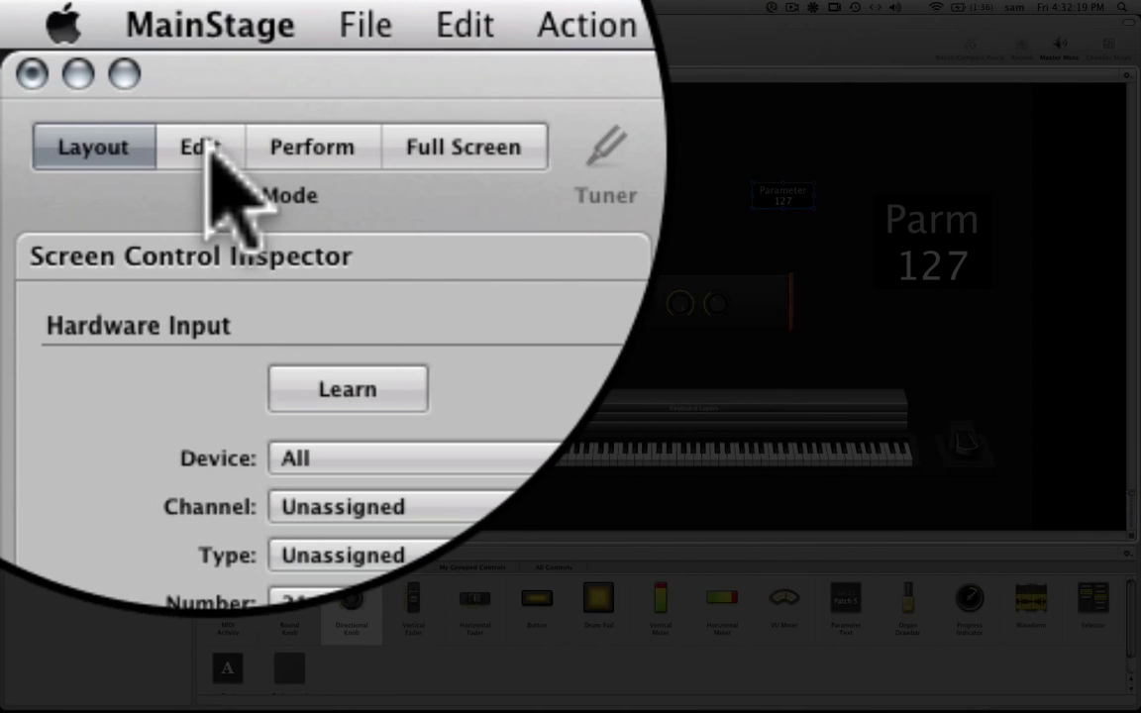
{"action": "left_click", "coordinate": [59, 42]}
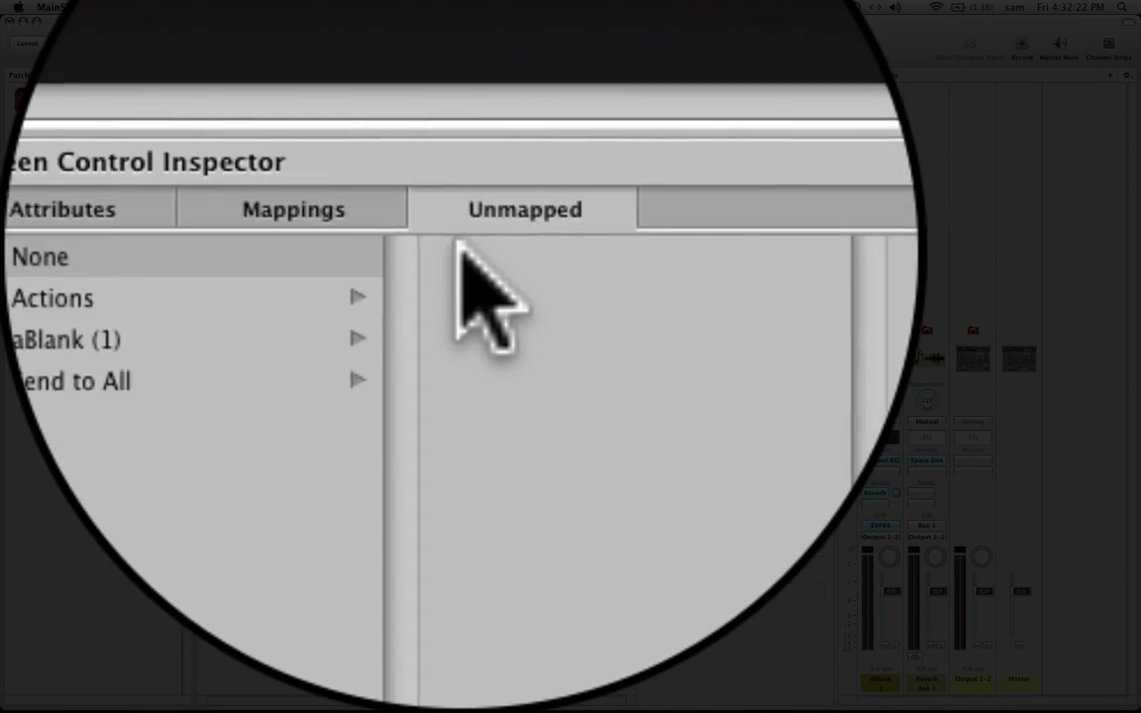
{"action": "left_click", "coordinate": [116, 297]}
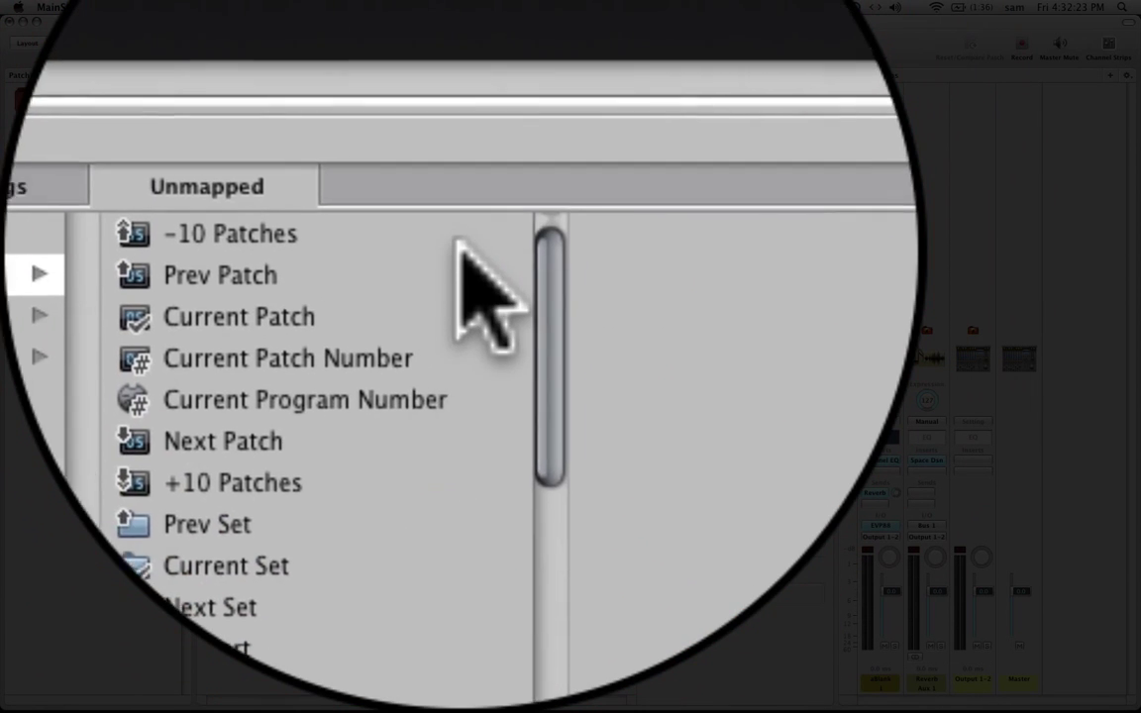
{"action": "left_click_drag", "start_coordinate": [490, 298], "coordinate": [486, 307]}
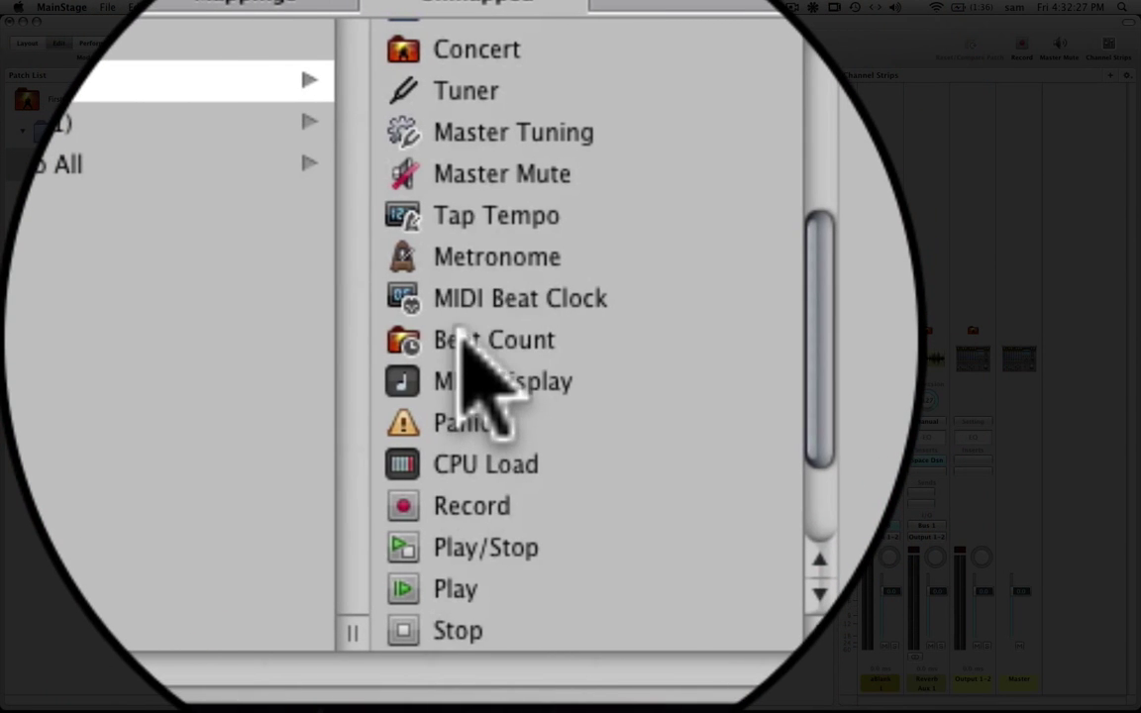
{"action": "left_click", "coordinate": [465, 340]}
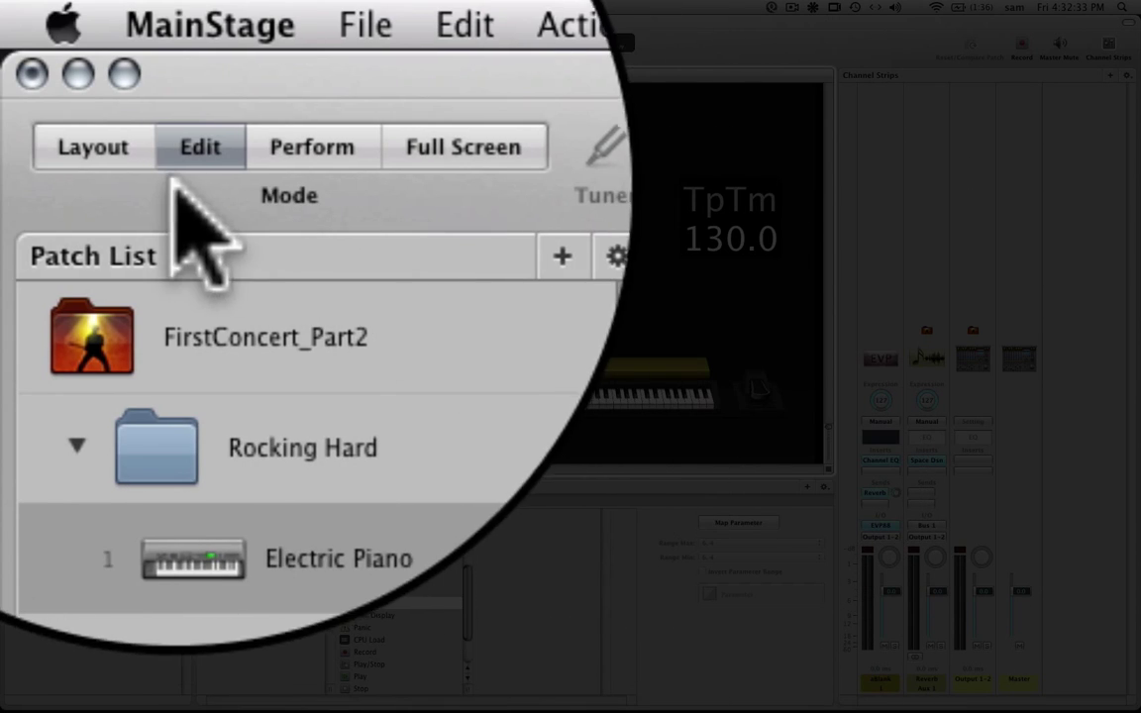
Nudge the BtCont display up and left beside the tempo readout, then deselect it
{"action": "left_click", "coordinate": [119, 147]}
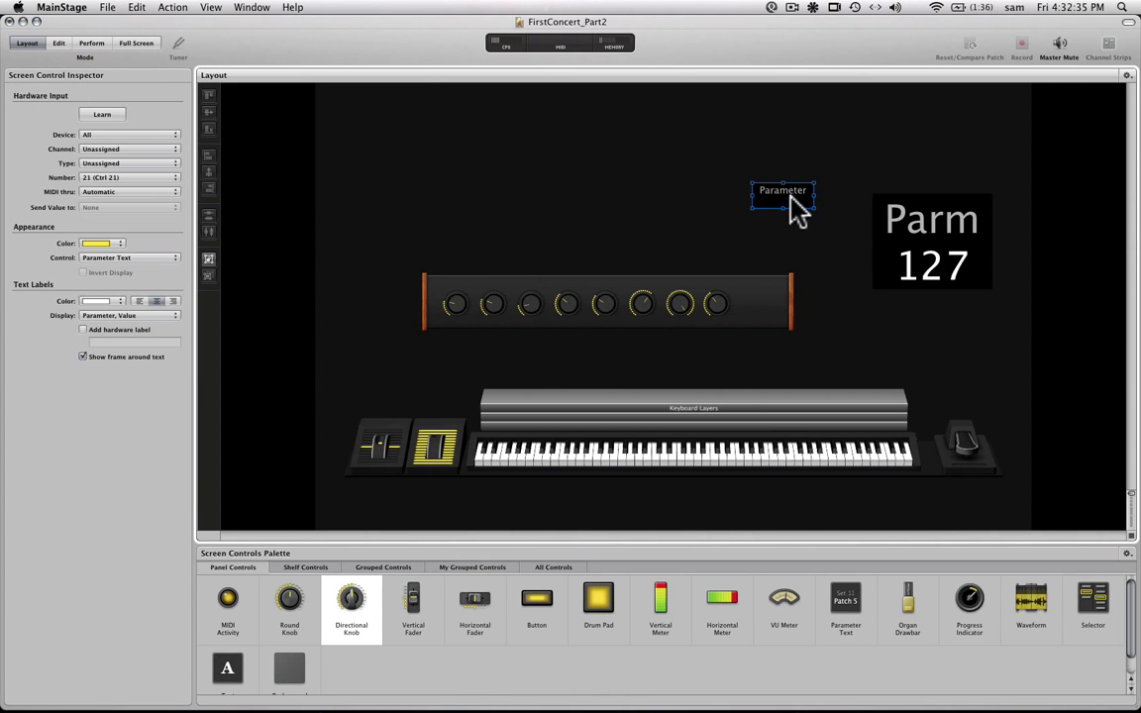
{"action": "left_click_drag", "start_coordinate": [797, 211], "coordinate": [850, 259]}
{"action": "left_click", "coordinate": [59, 42]}
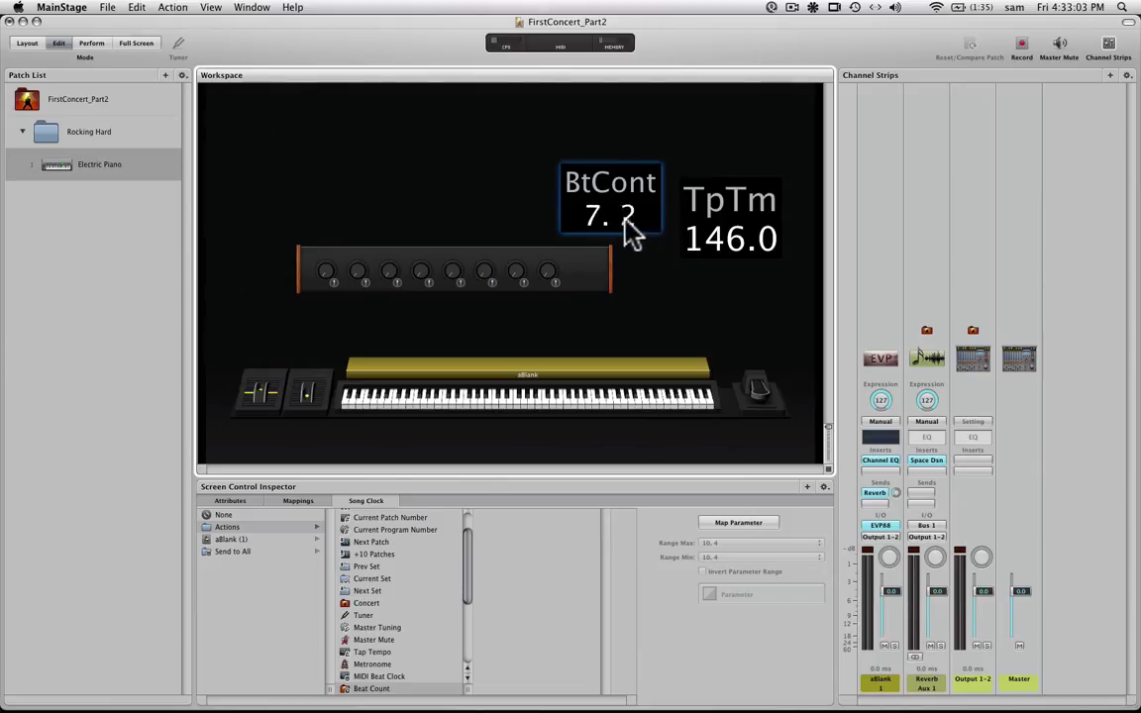
{"action": "left_click", "coordinate": [612, 262]}
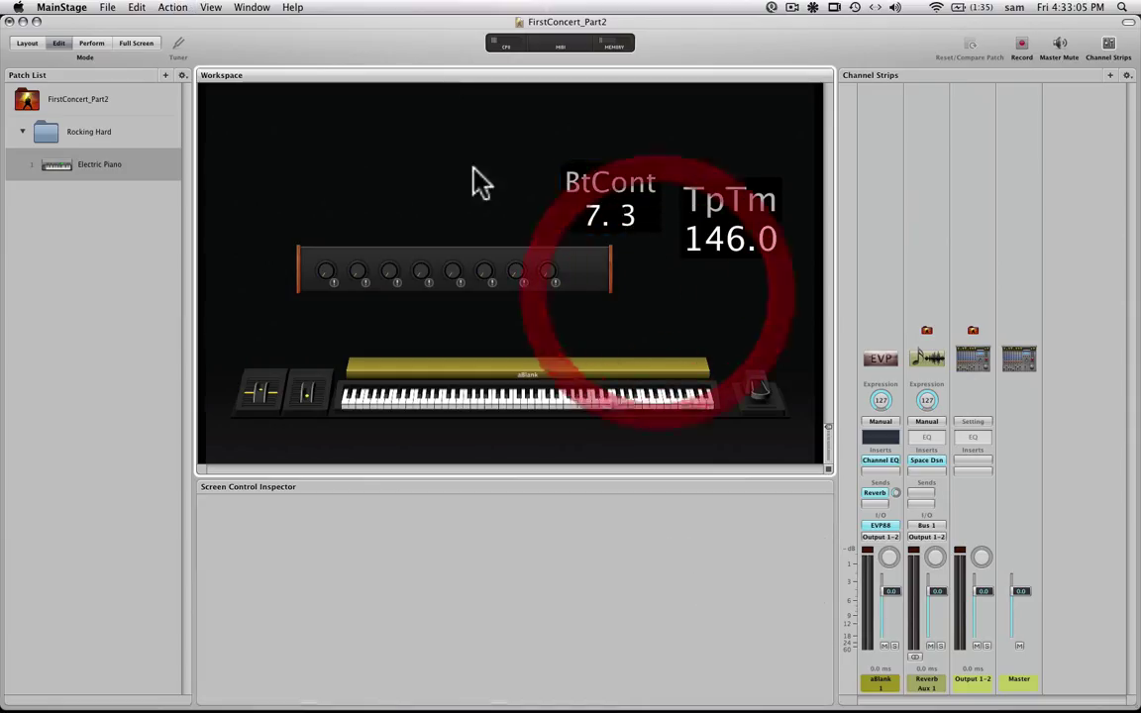
Line up the two Parameter Text displays and resize one to match its neighbour
{"action": "left_click", "coordinate": [26, 43]}
{"action": "left_click_drag", "start_coordinate": [790, 248], "coordinate": [763, 196]}
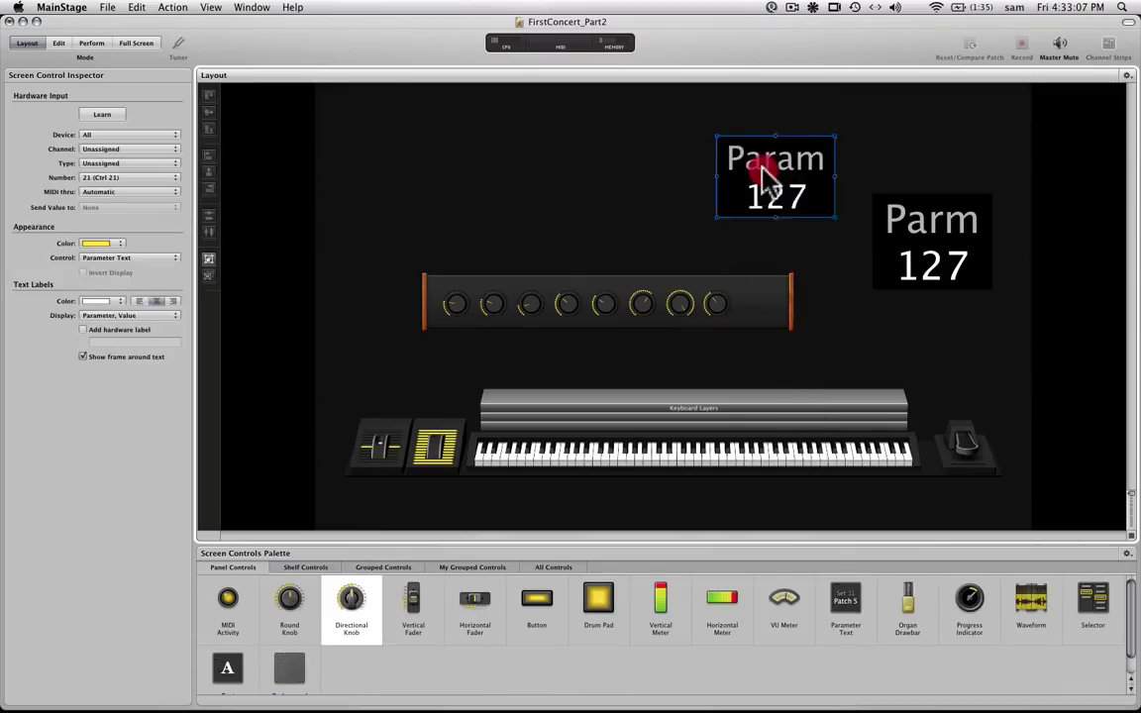
{"action": "left_click_drag", "start_coordinate": [955, 270], "coordinate": [932, 178]}
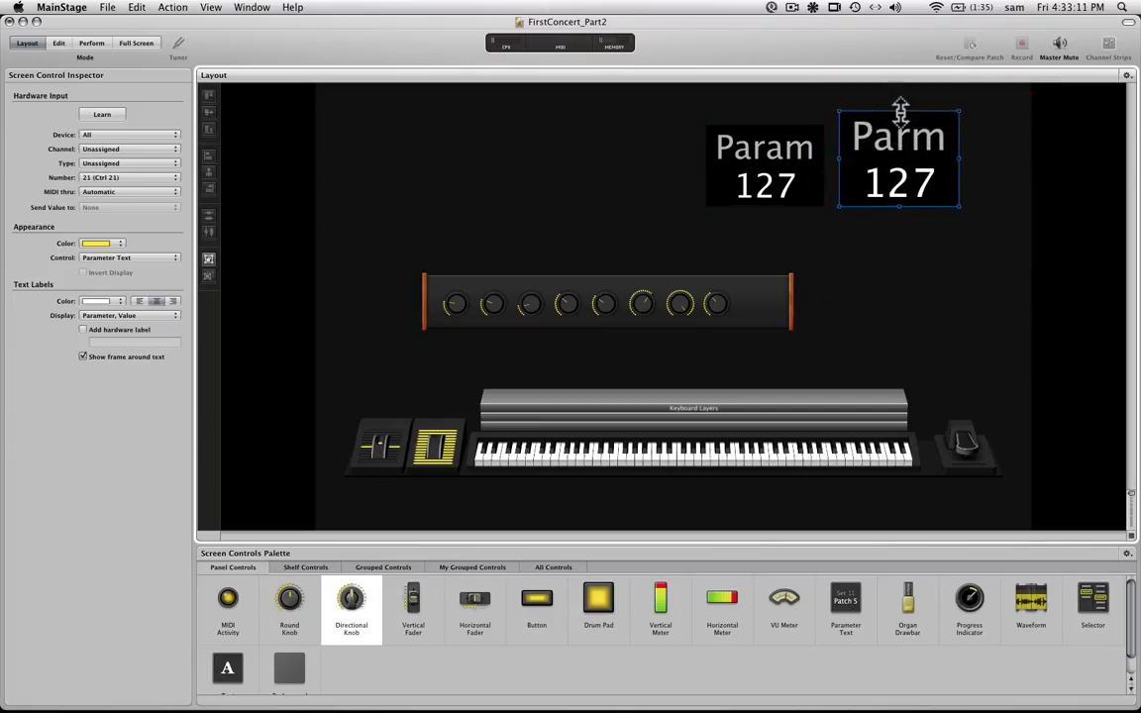
{"action": "left_click_drag", "start_coordinate": [901, 111], "coordinate": [900, 126]}
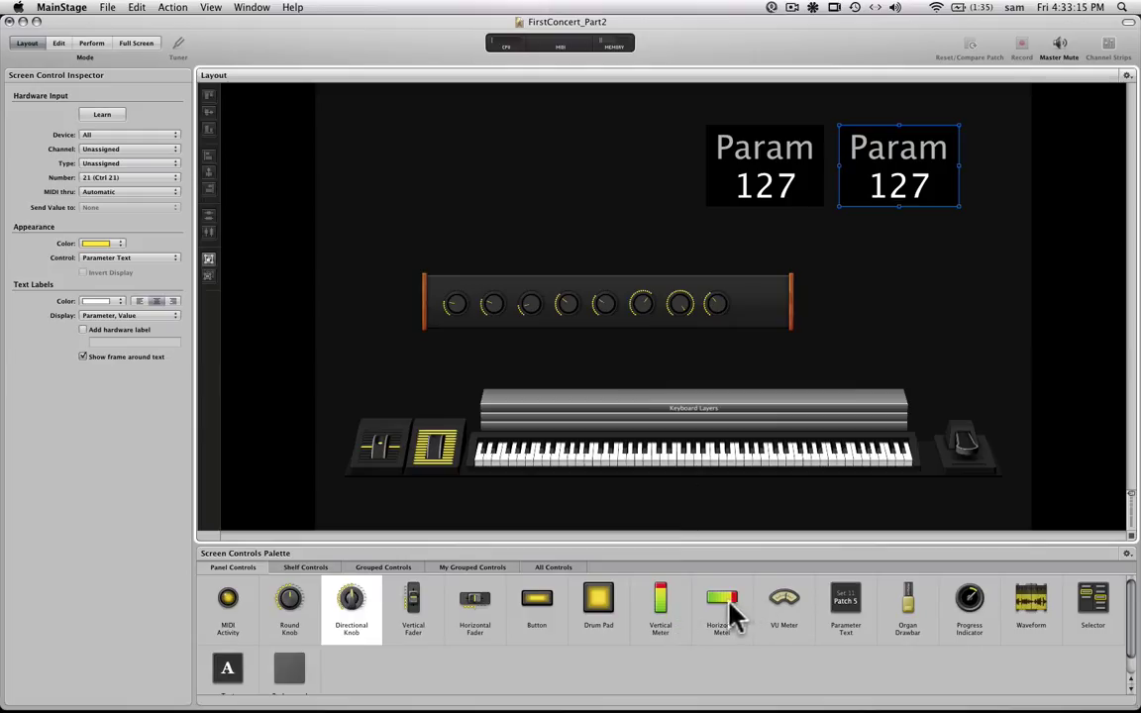
Add a horizontal level meter and an enlarged patch Selector at upper left, moving the knob panel lower
{"action": "left_click_drag", "start_coordinate": [728, 611], "coordinate": [908, 347]}
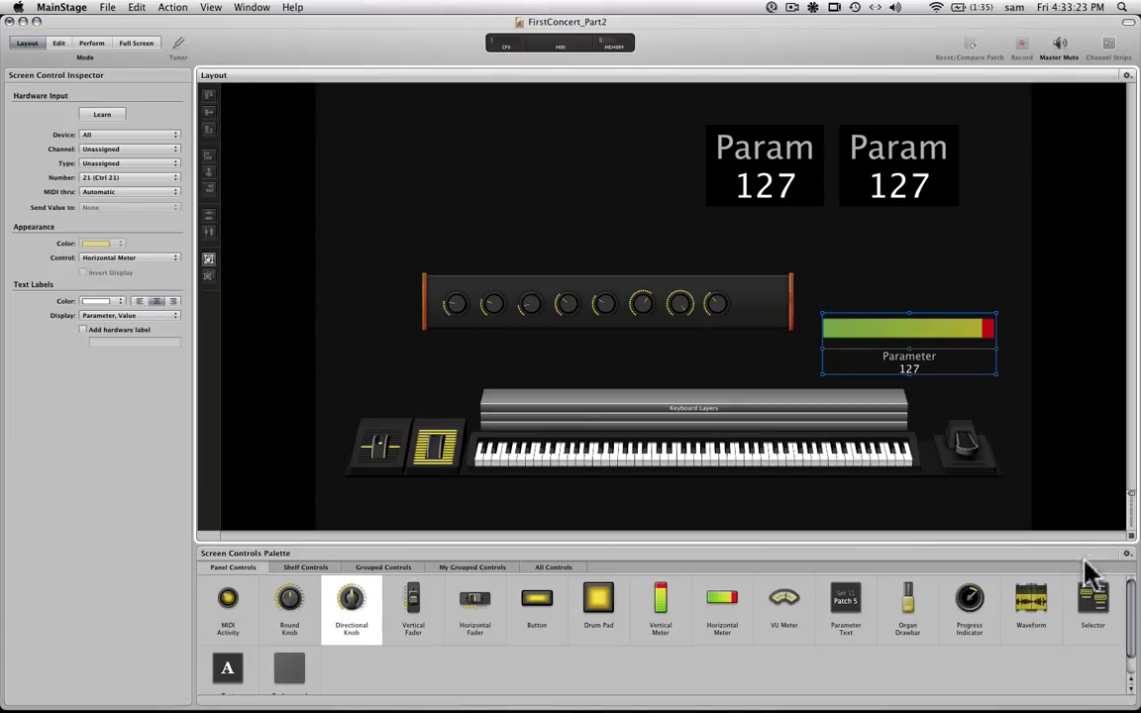
{"action": "left_click_drag", "start_coordinate": [1090, 594], "coordinate": [375, 128]}
{"action": "left_click_drag", "start_coordinate": [448, 155], "coordinate": [632, 260]}
{"action": "left_click", "coordinate": [757, 323]}
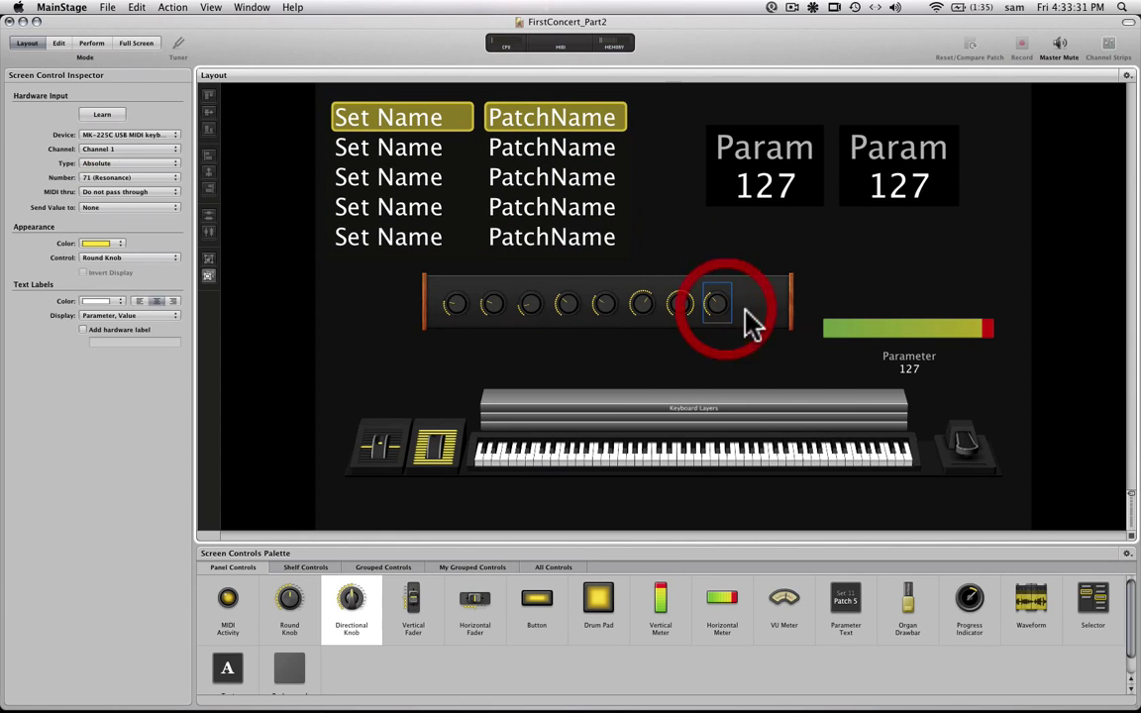
{"action": "left_click_drag", "start_coordinate": [759, 311], "coordinate": [769, 345]}
{"action": "left_click", "coordinate": [555, 178]}
{"action": "left_click_drag", "start_coordinate": [624, 253], "coordinate": [678, 291]}
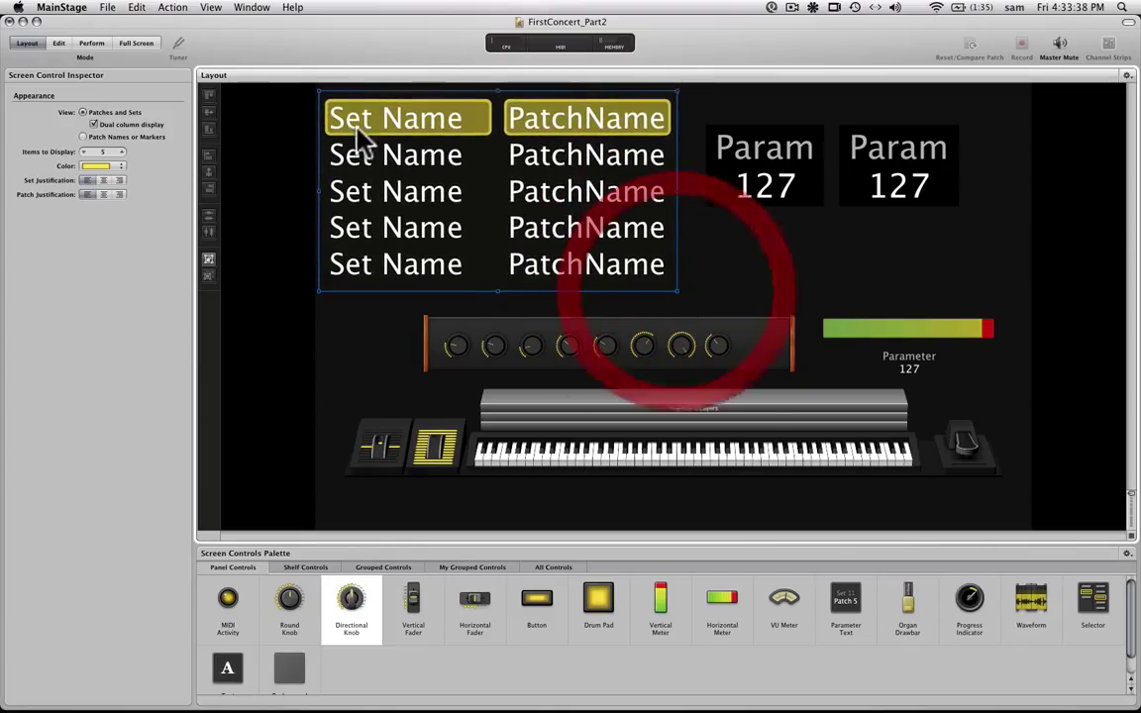
Add an untitled patch, then switch between ElctrcPiano and UnttldPtch using the patch selector
{"action": "left_click", "coordinate": [60, 45]}
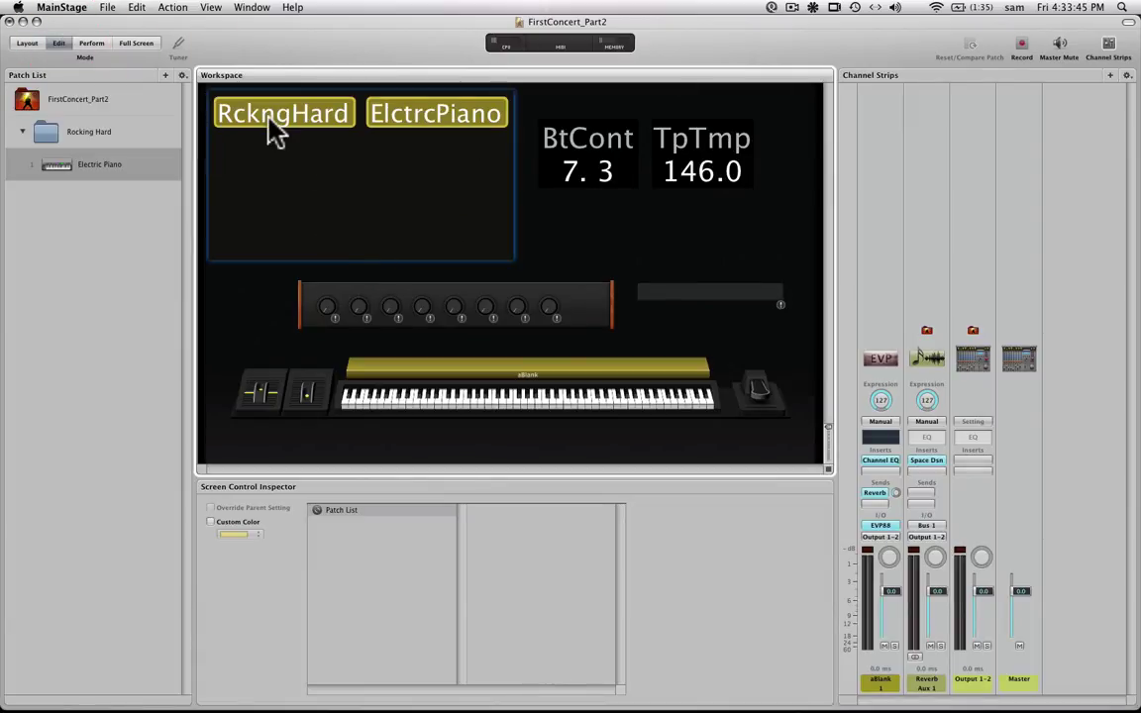
{"action": "left_click", "coordinate": [165, 75]}
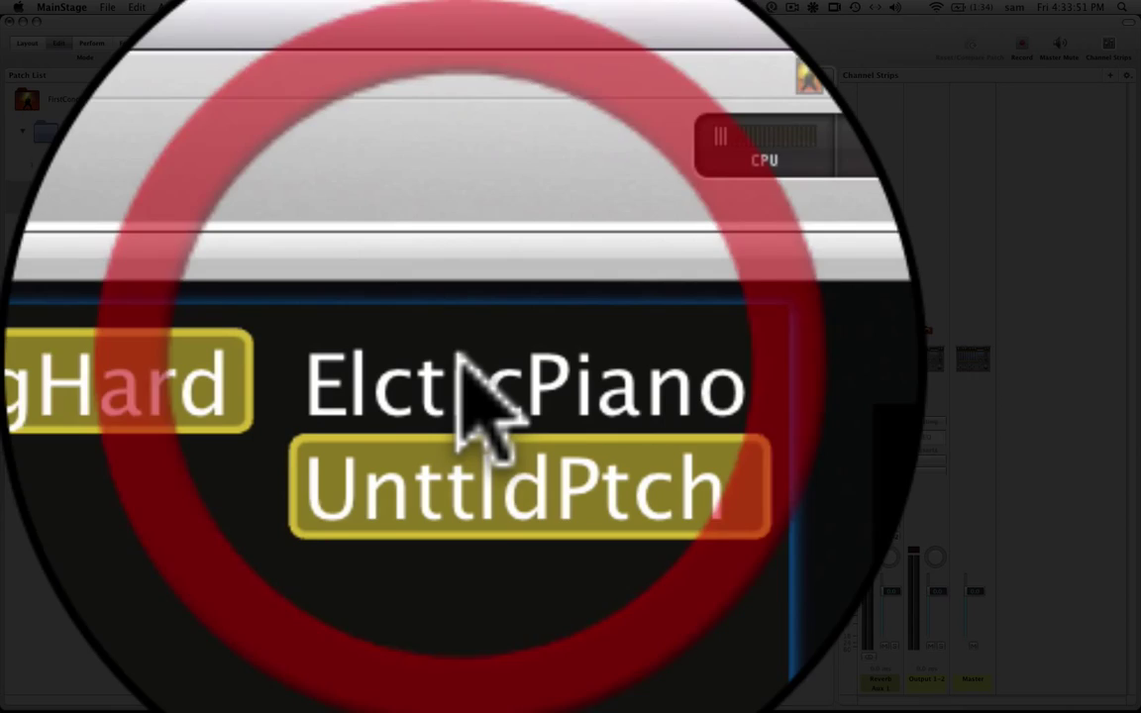
{"action": "left_click", "coordinate": [464, 367]}
{"action": "left_click", "coordinate": [462, 473]}
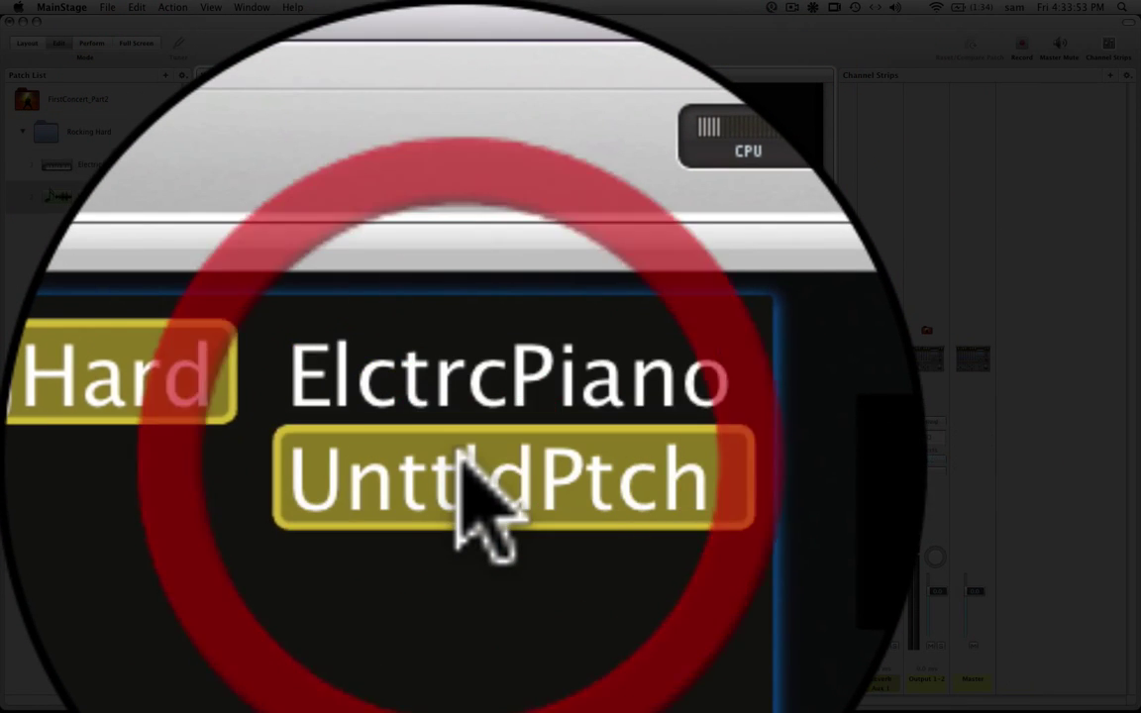
{"action": "left_click", "coordinate": [462, 381]}
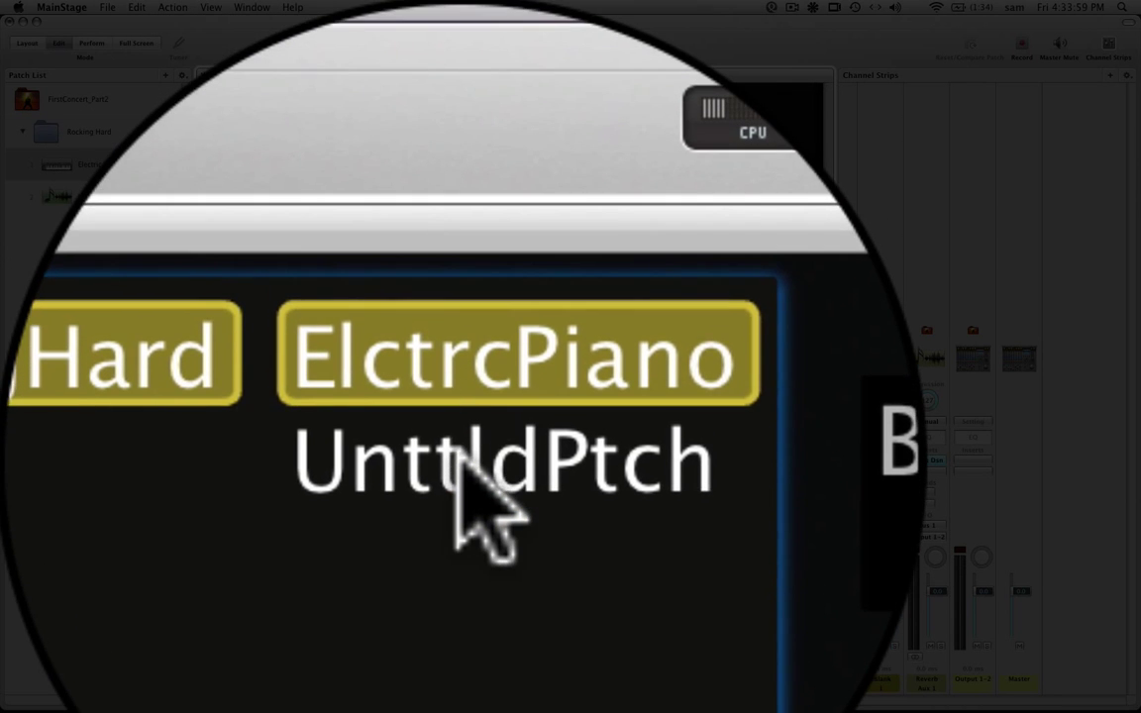
{"action": "left_click", "coordinate": [458, 457]}
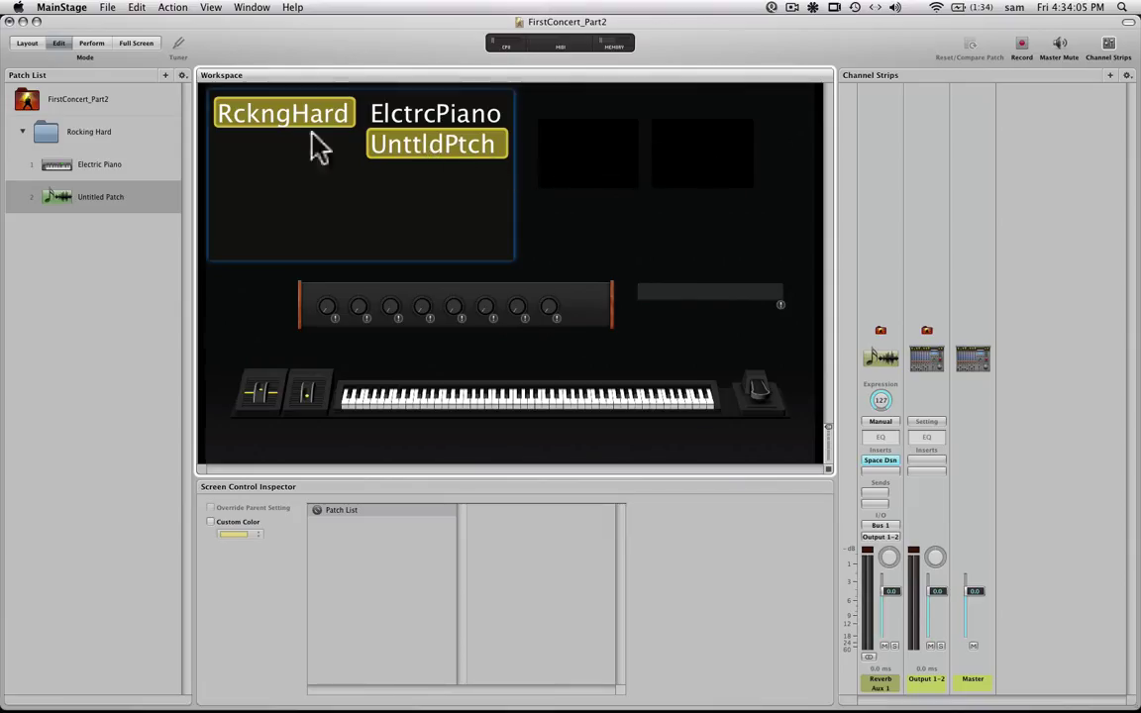
On the Electric Piano patch, set the BtCont and TpTmp display mappings to None
{"action": "left_click", "coordinate": [87, 166]}
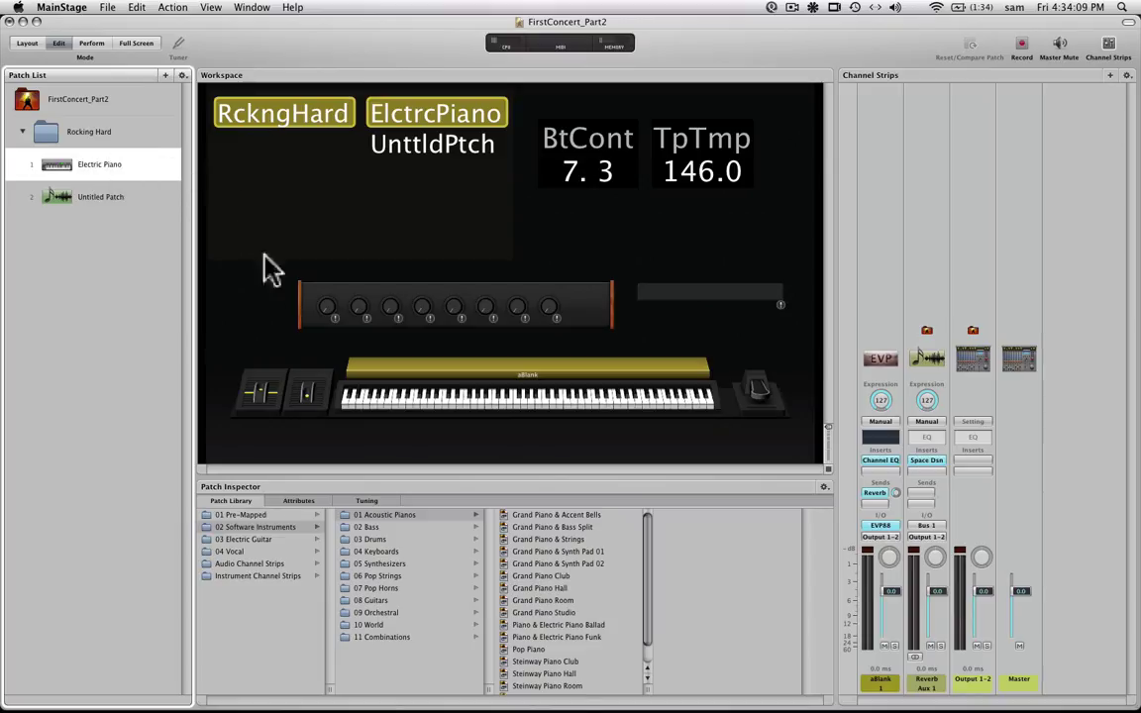
{"action": "left_click", "coordinate": [309, 501]}
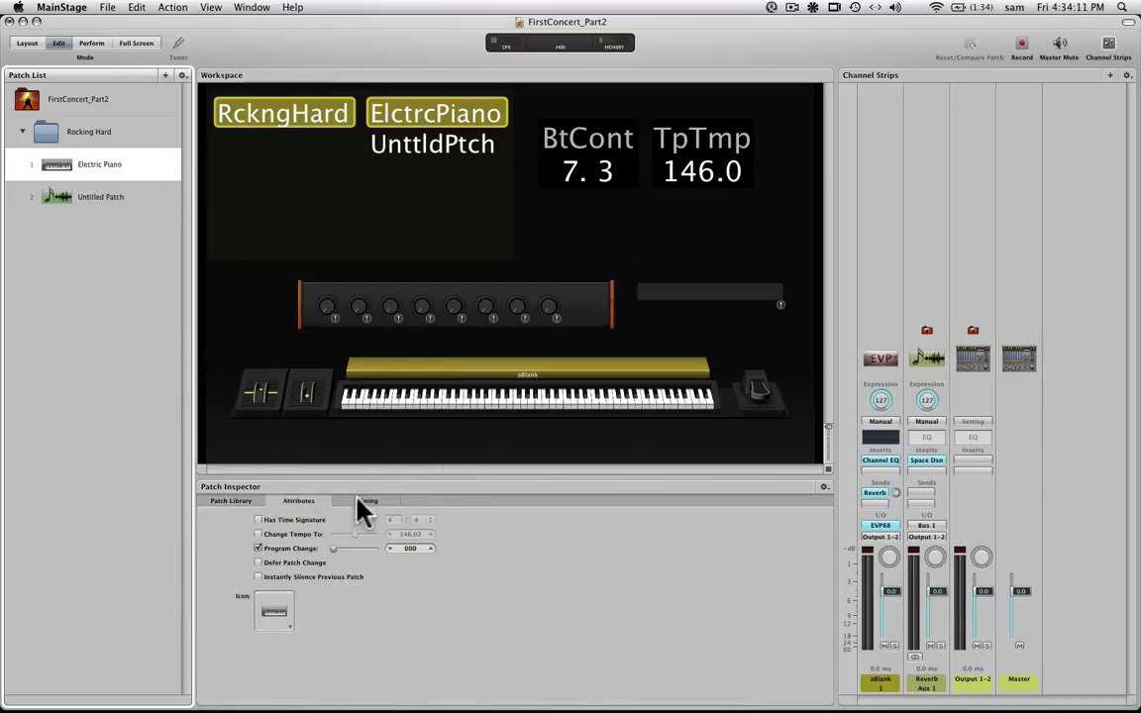
{"action": "left_click", "coordinate": [600, 170]}
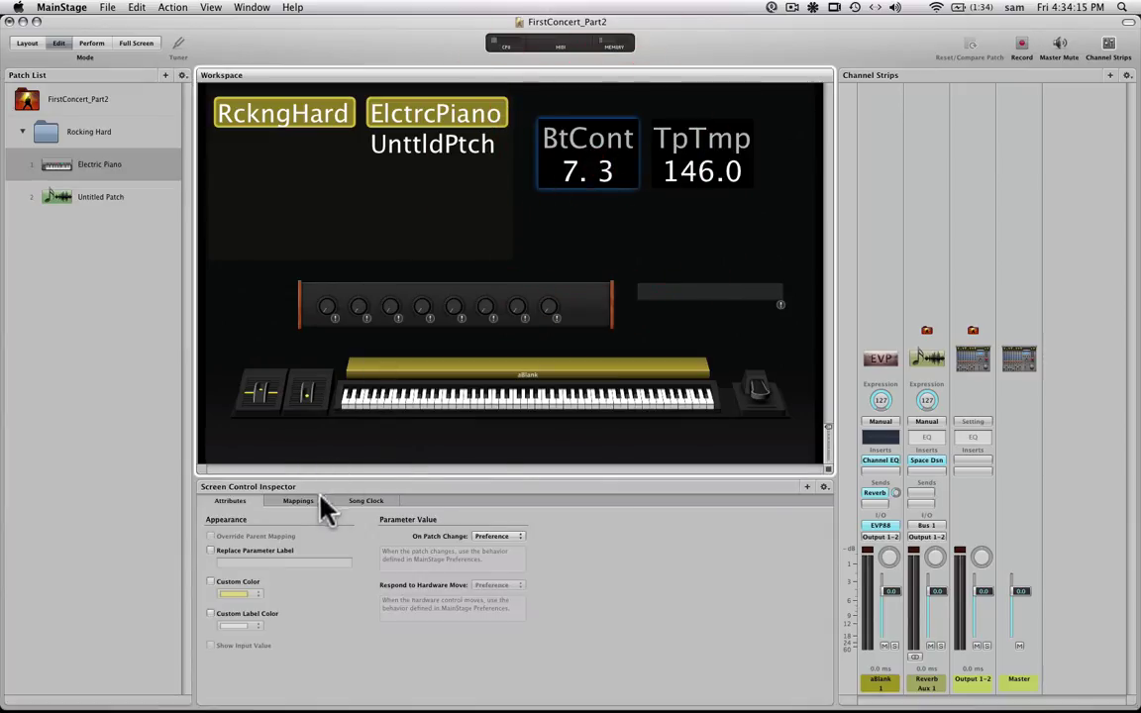
{"action": "left_click", "coordinate": [361, 503]}
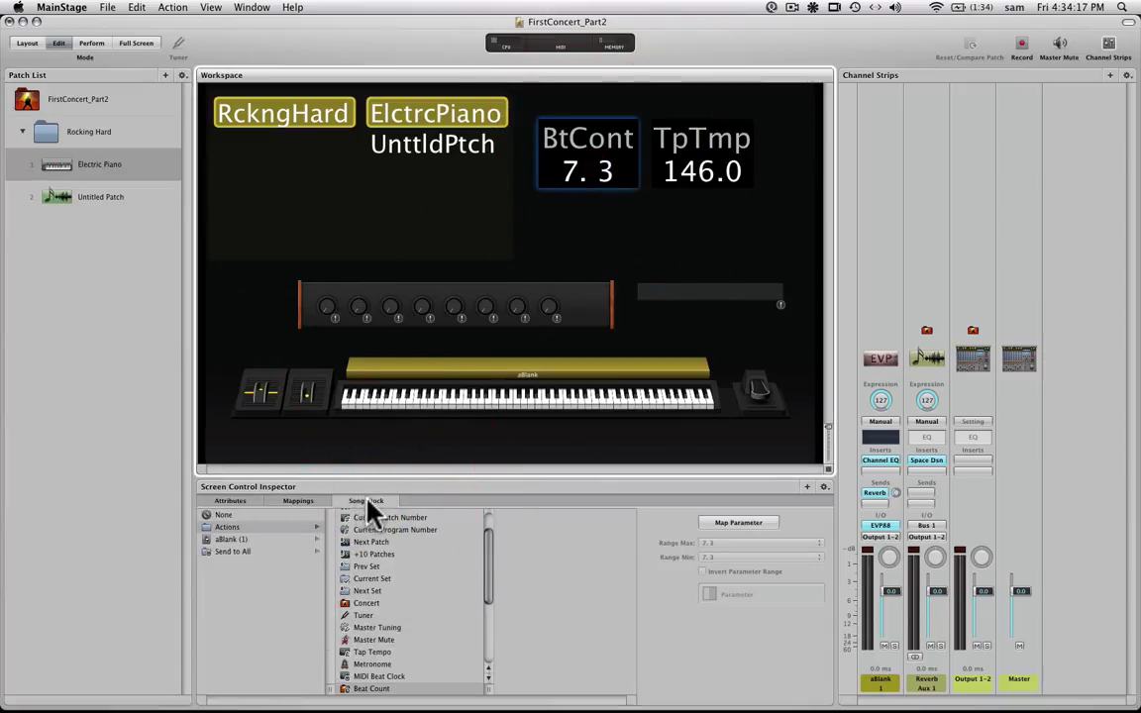
{"action": "left_click", "coordinate": [224, 515]}
{"action": "left_click", "coordinate": [719, 191]}
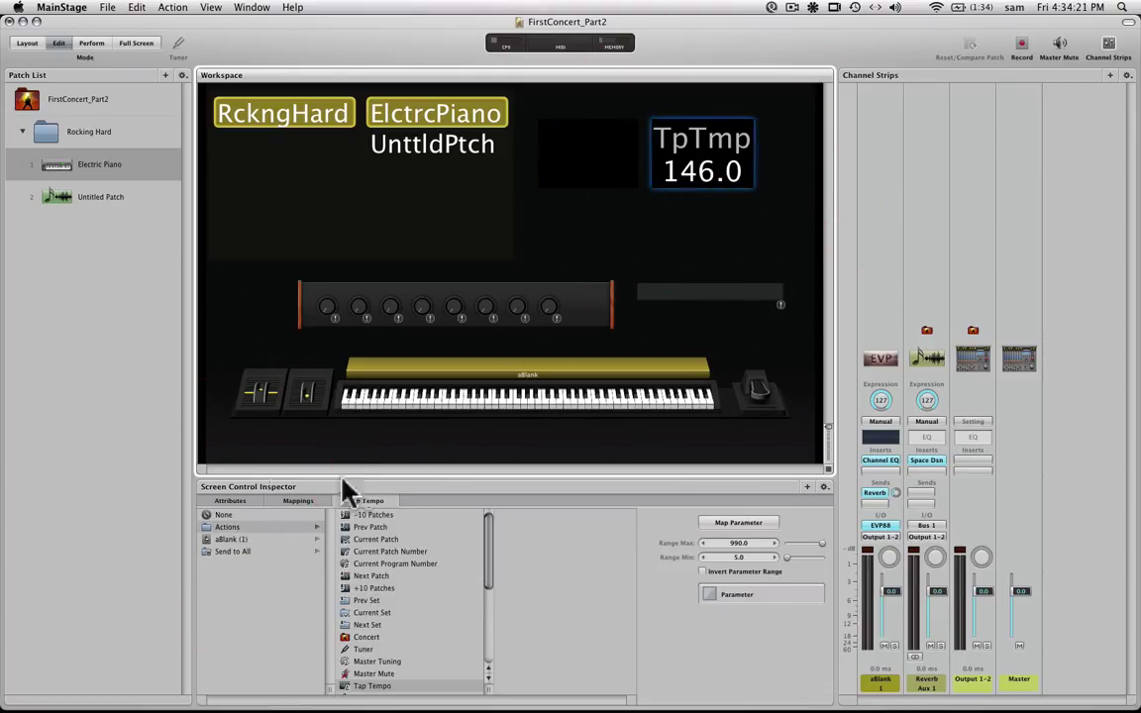
{"action": "left_click", "coordinate": [241, 516]}
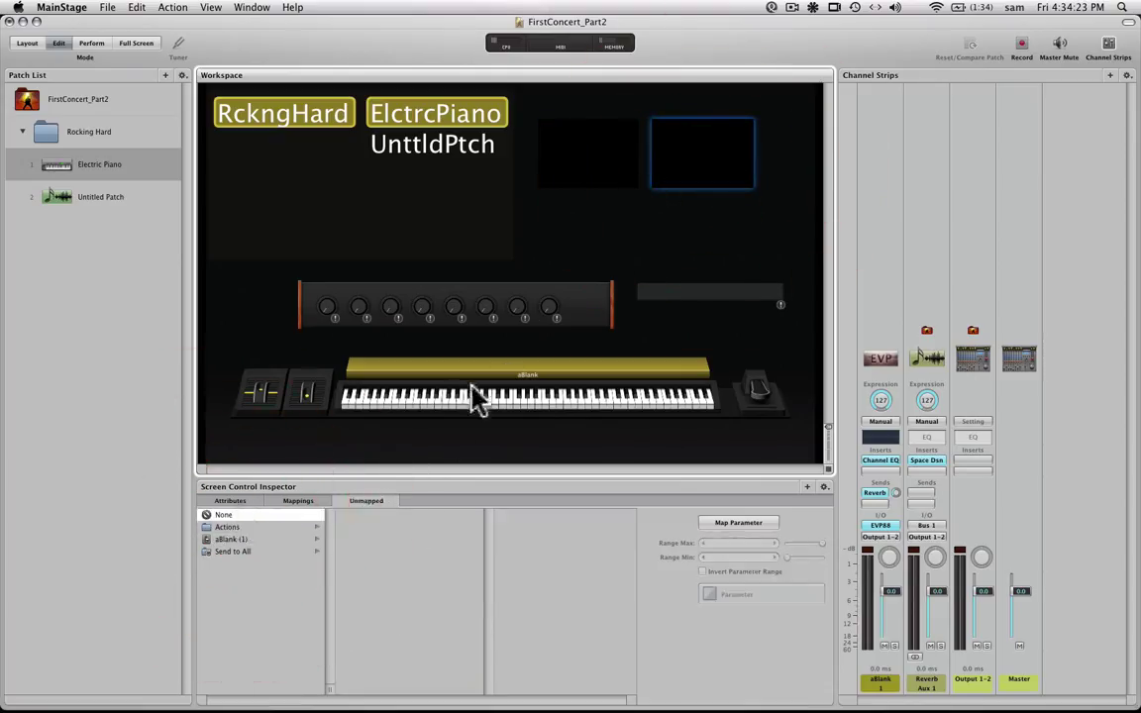
Set the pedal's mapping to Same as Input and select the concert for its settings
{"action": "left_click", "coordinate": [755, 401]}
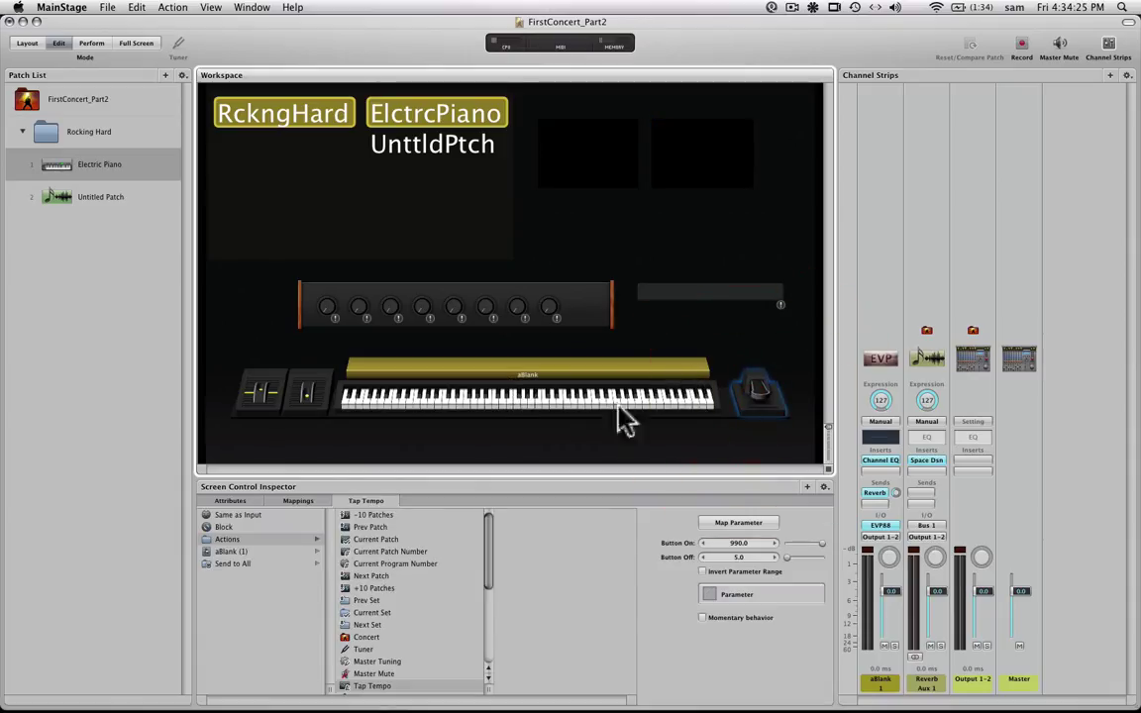
{"action": "left_click", "coordinate": [230, 526]}
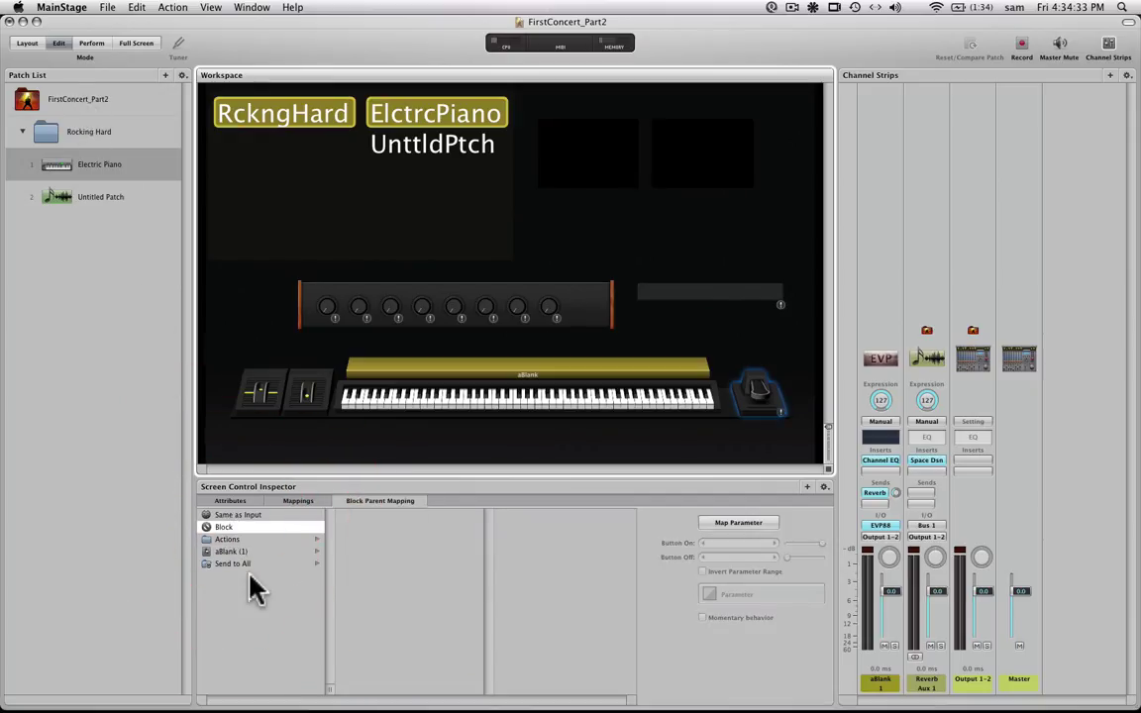
{"action": "left_click", "coordinate": [229, 515]}
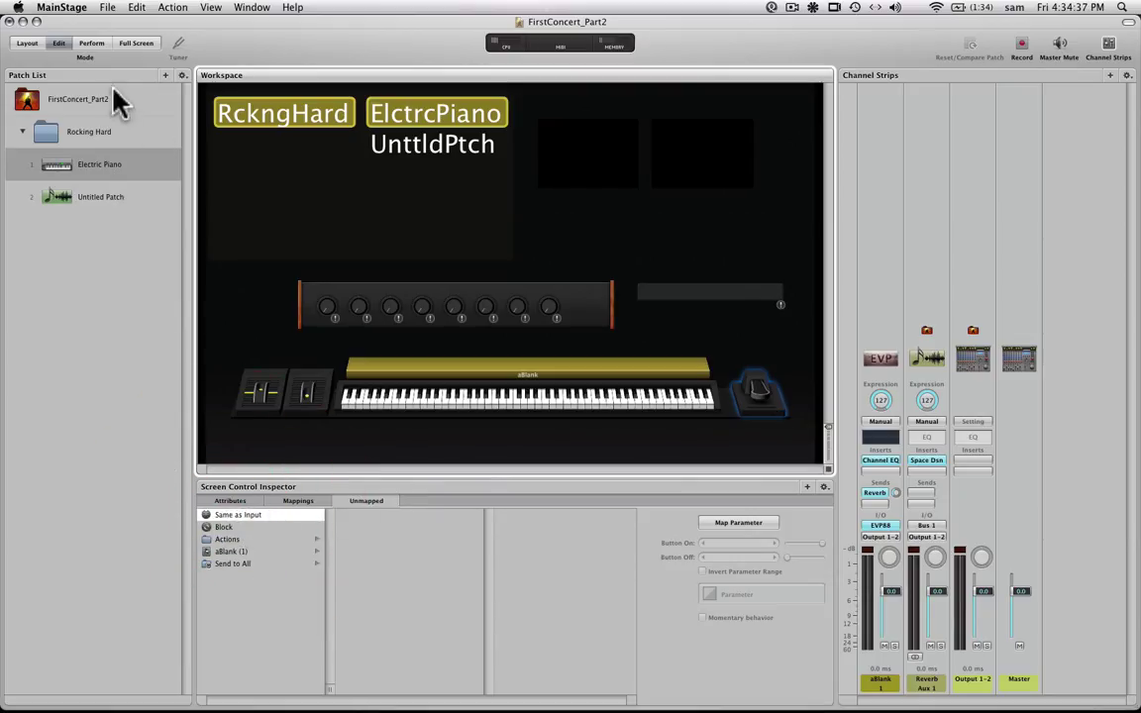
{"action": "left_click", "coordinate": [74, 102]}
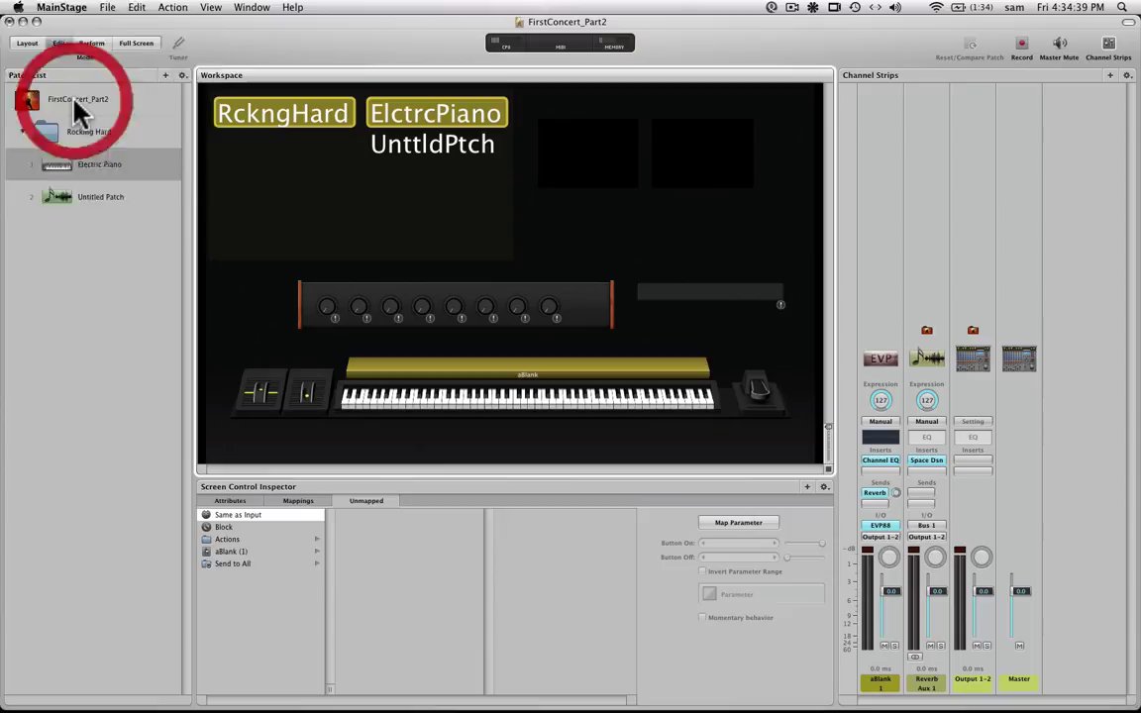
Map the two empty concert-level displays to Beat Count and Tap Tempo
{"action": "left_click", "coordinate": [604, 154]}
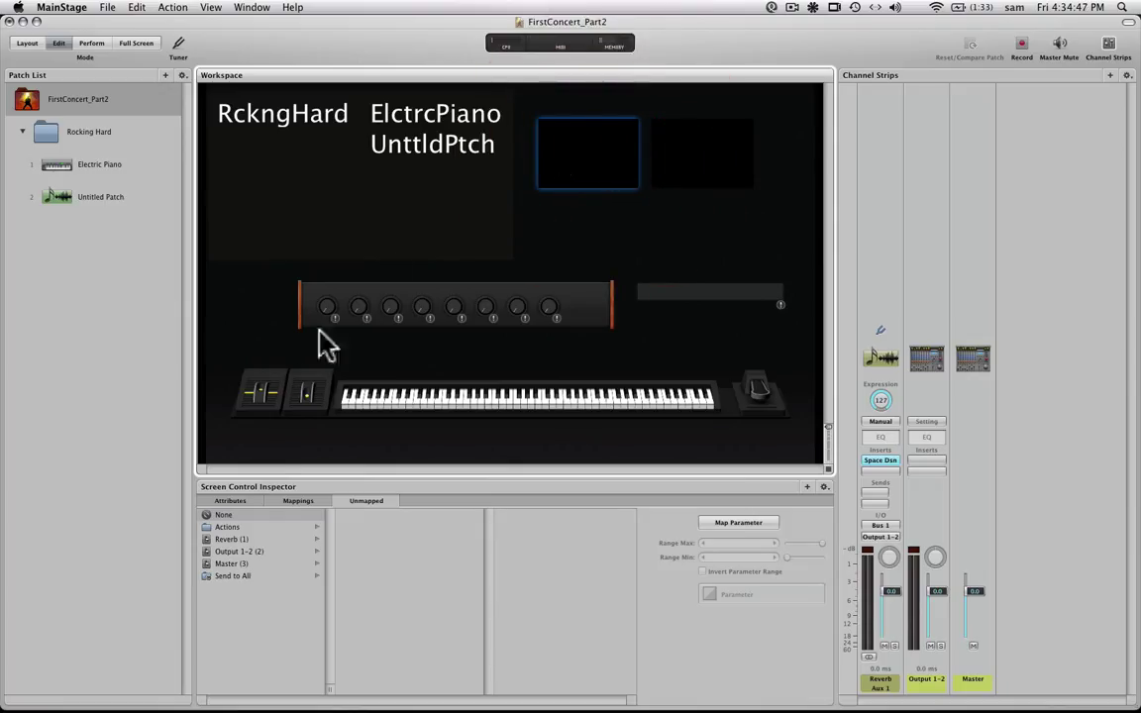
{"action": "left_click", "coordinate": [273, 528]}
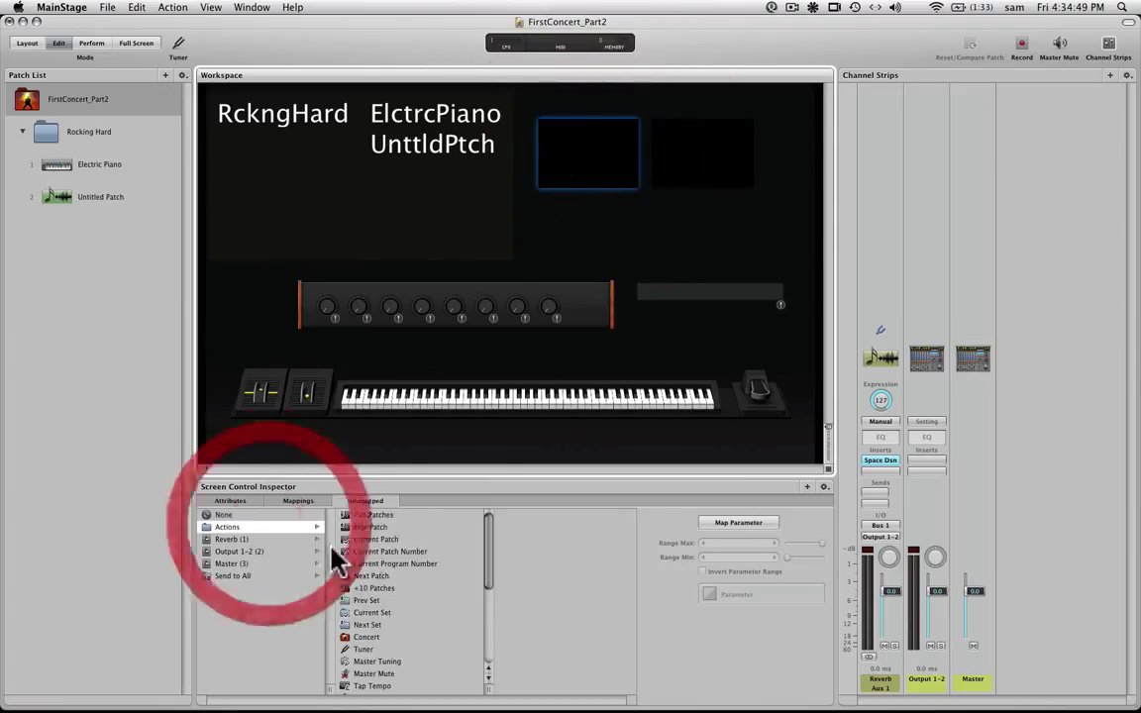
{"action": "left_click_drag", "start_coordinate": [493, 594], "coordinate": [486, 637]}
{"action": "left_click", "coordinate": [391, 620]}
{"action": "left_click", "coordinate": [728, 151]}
{"action": "left_click", "coordinate": [257, 528]}
{"action": "left_click_drag", "start_coordinate": [492, 545], "coordinate": [496, 587]}
{"action": "left_click", "coordinate": [464, 579]}
Map the pedal to Tap Tempo, then switch to Electric Piano and back to Untitled Patch
{"action": "left_click", "coordinate": [756, 414]}
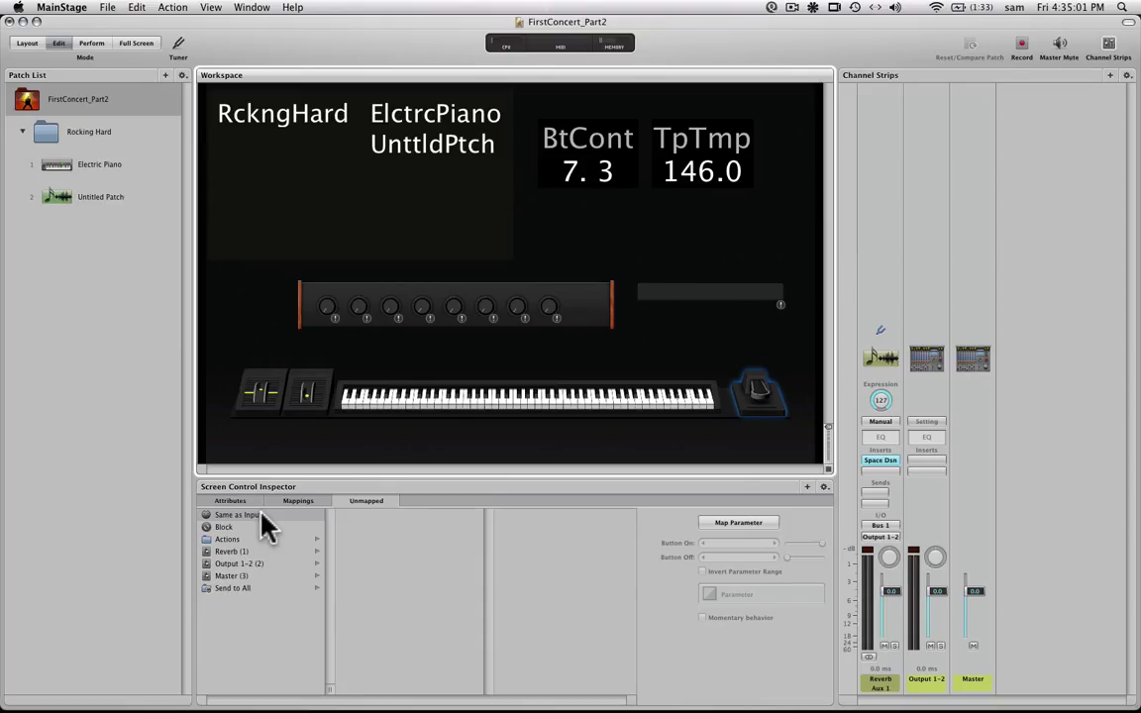
{"action": "left_click", "coordinate": [254, 540]}
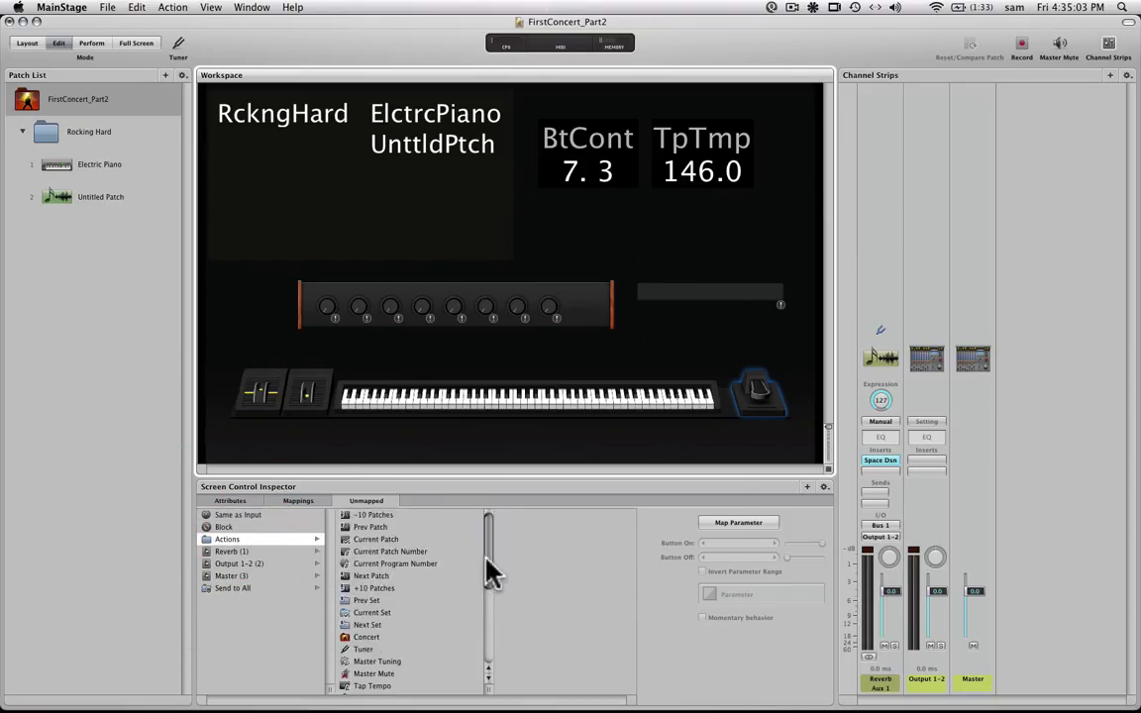
{"action": "left_click_drag", "start_coordinate": [484, 567], "coordinate": [491, 611]}
{"action": "left_click", "coordinate": [381, 580]}
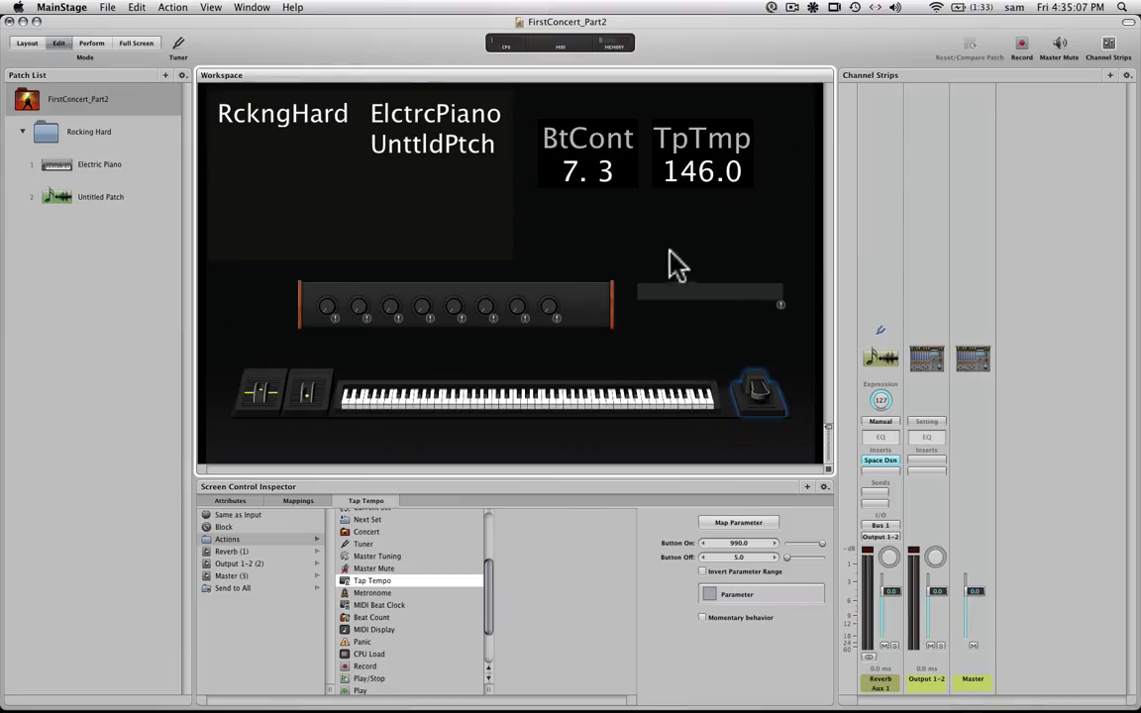
{"action": "left_click", "coordinate": [441, 139]}
{"action": "left_click", "coordinate": [438, 119]}
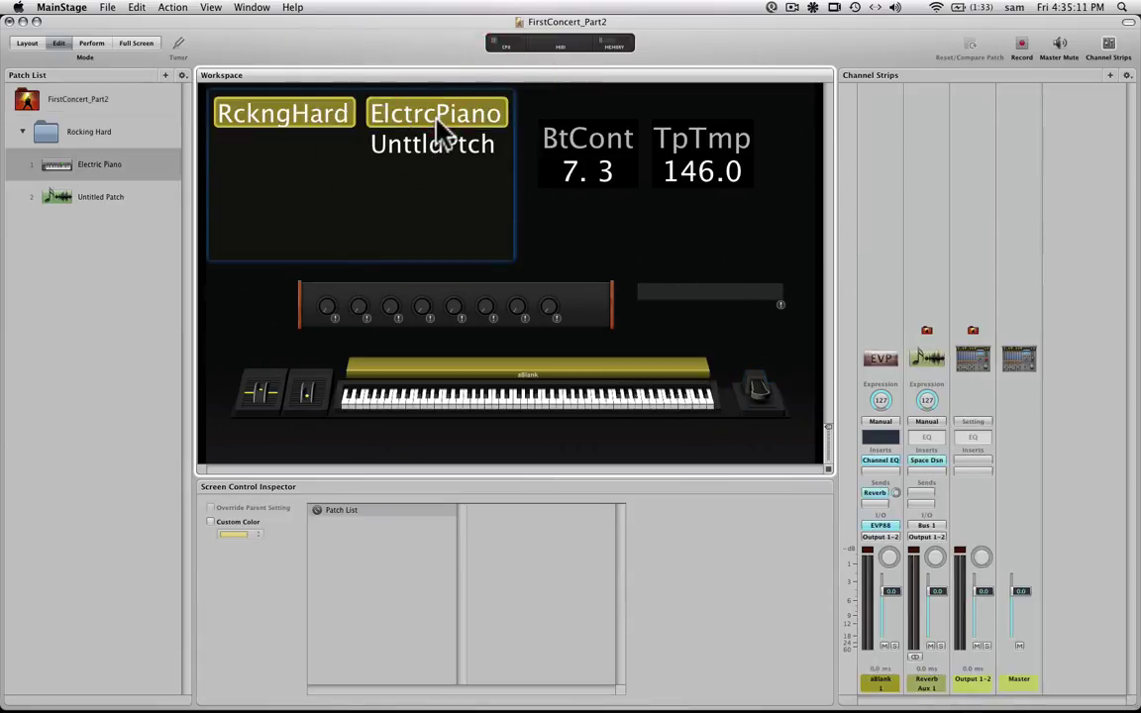
{"action": "left_click", "coordinate": [432, 147]}
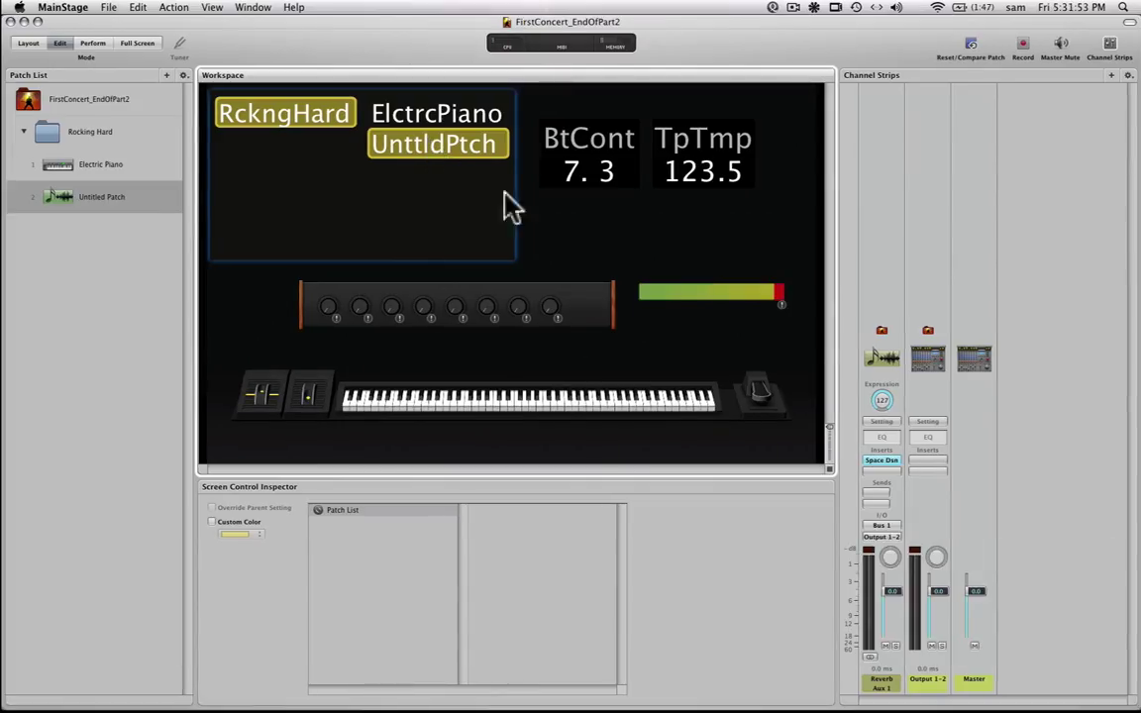
With the concert selected, map the blank horizontal meter to Output 1-2 > Level
{"action": "left_click", "coordinate": [662, 308]}
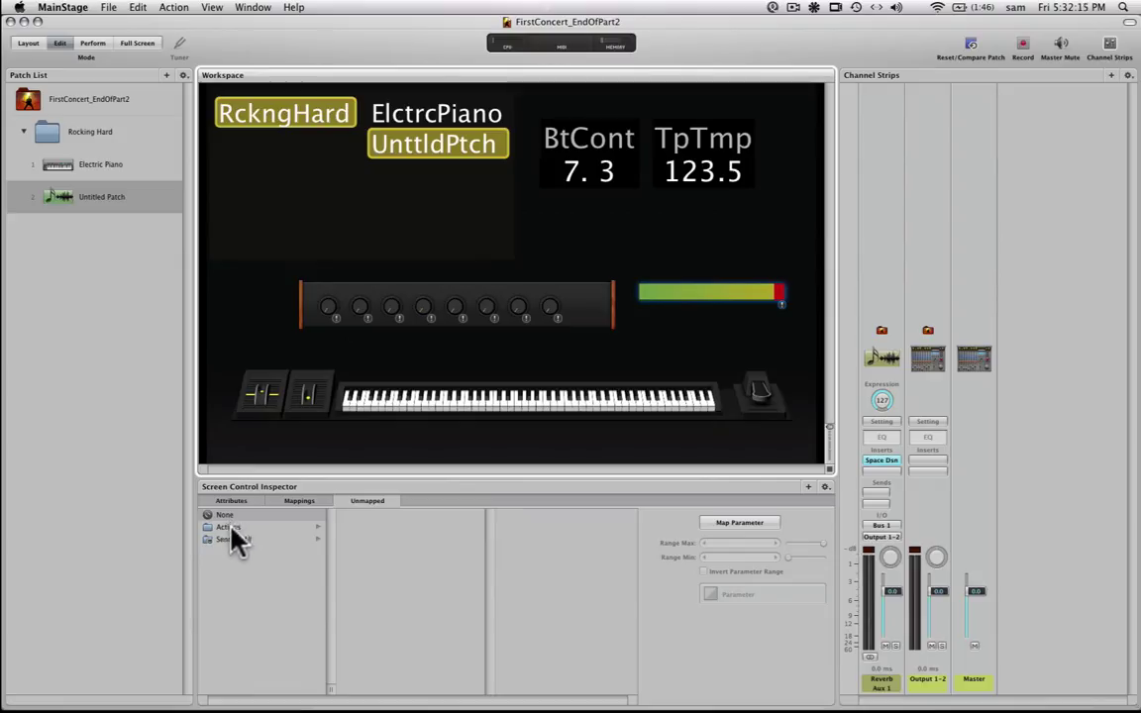
{"action": "left_click", "coordinate": [92, 98]}
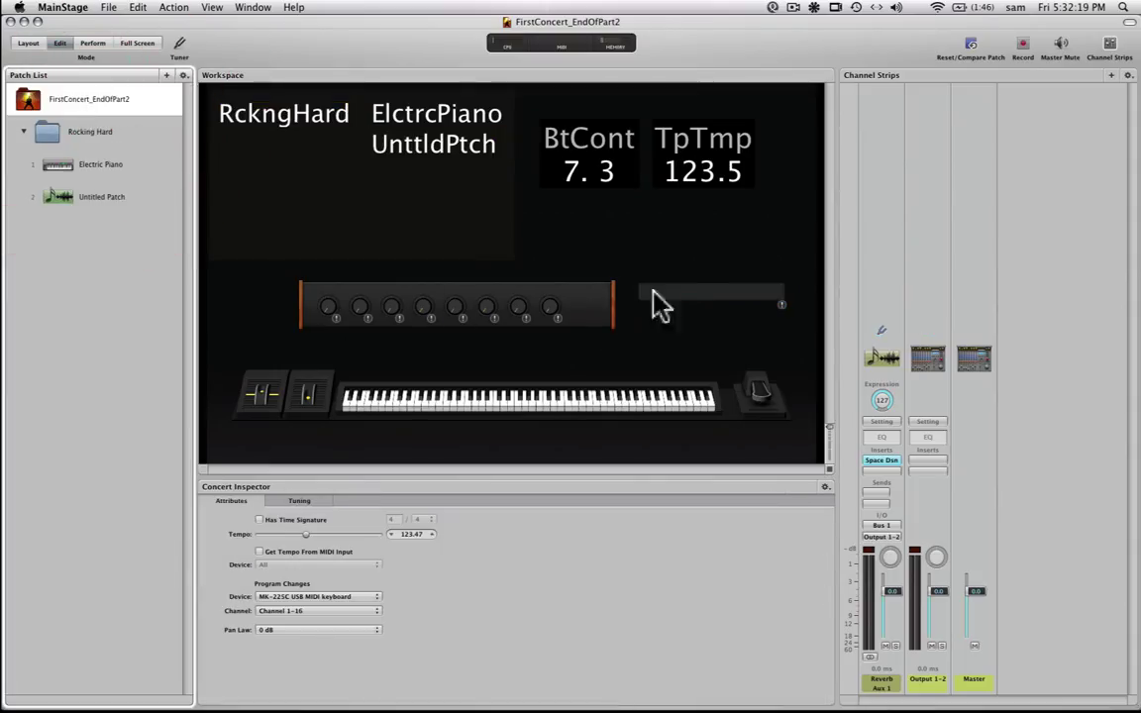
{"action": "left_click", "coordinate": [687, 299]}
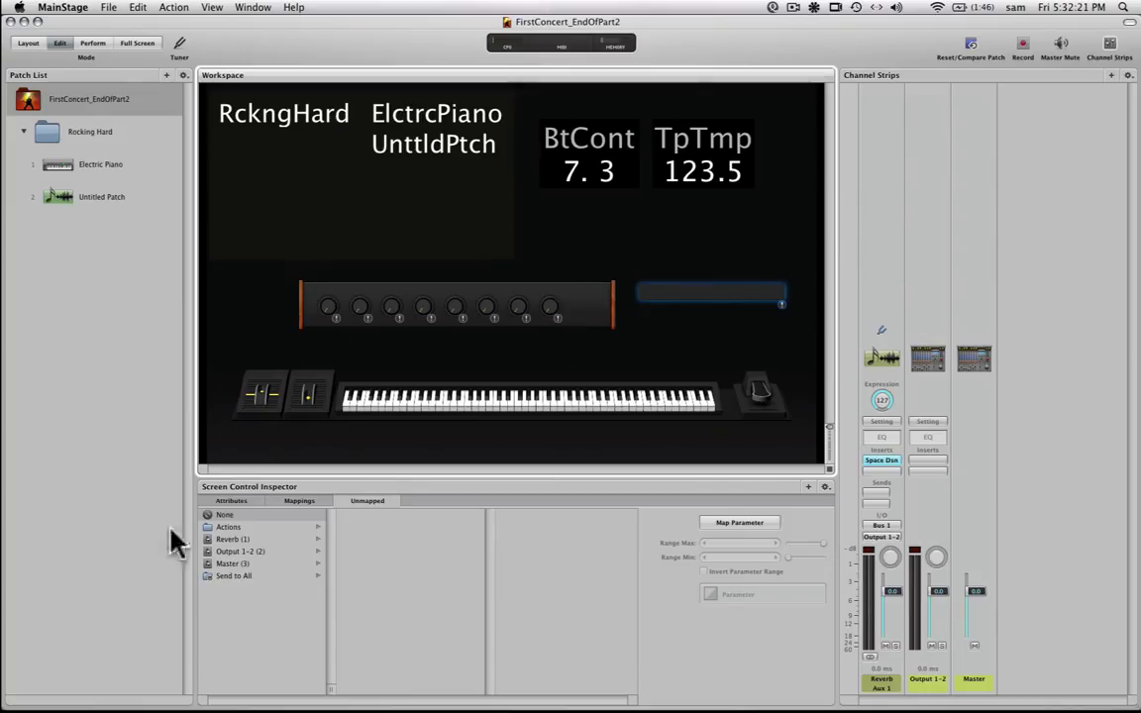
{"action": "left_click", "coordinate": [244, 553]}
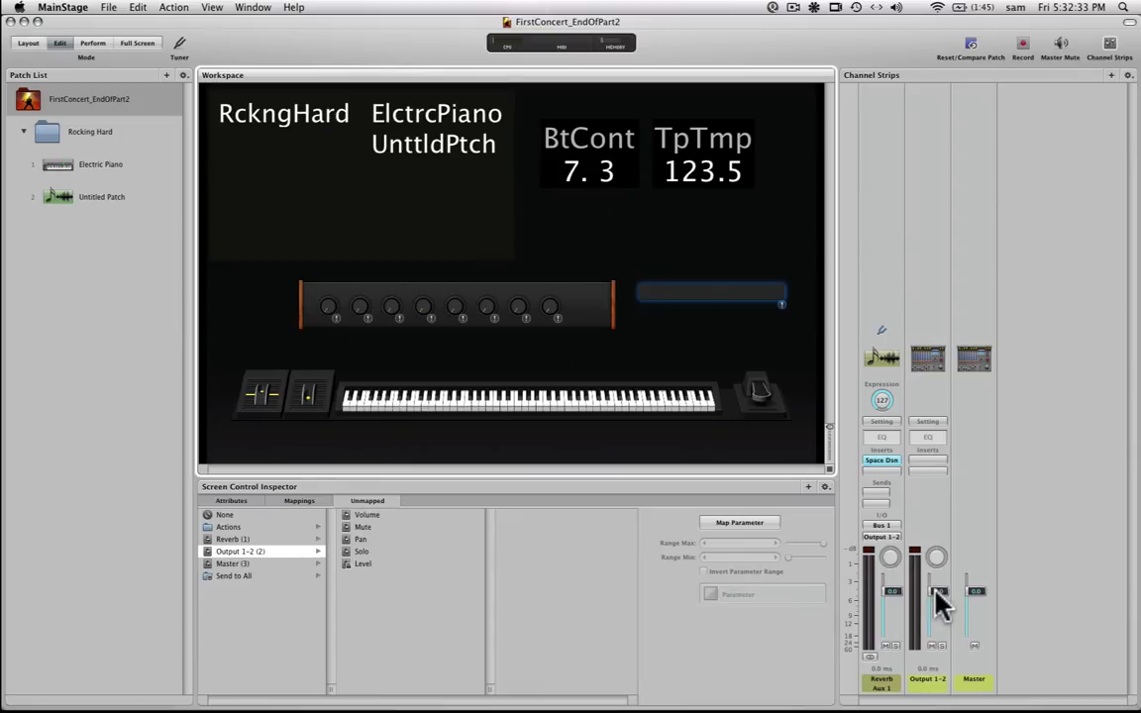
{"action": "left_click", "coordinate": [363, 565]}
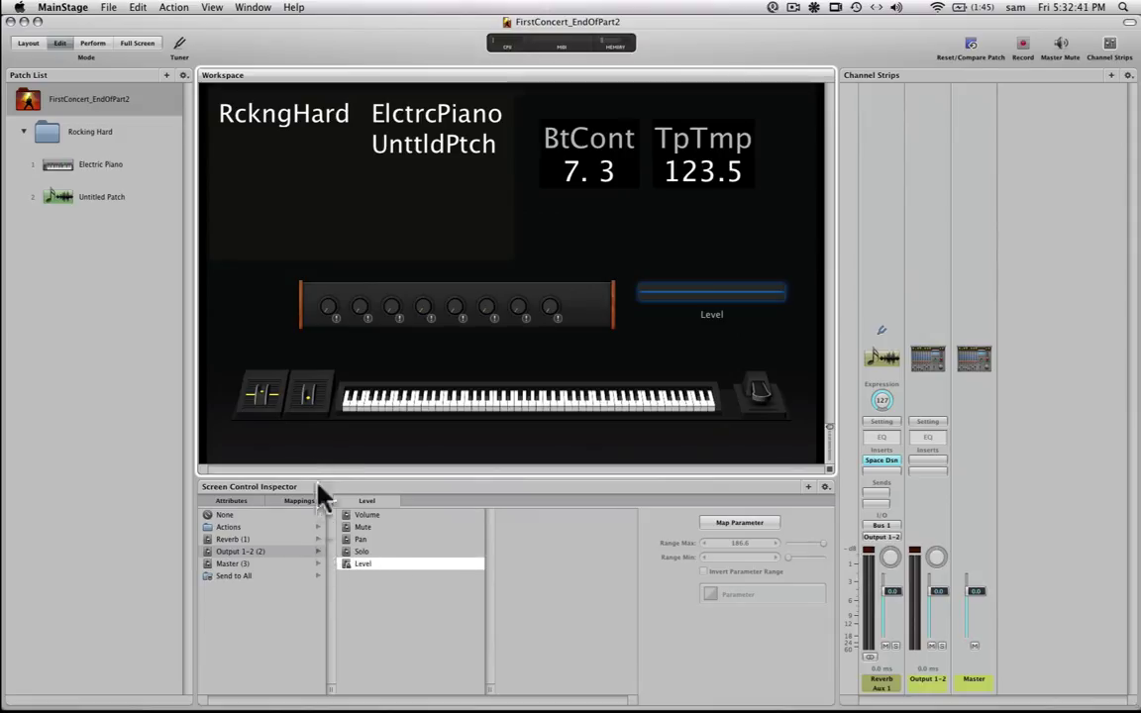
Switch to Electric Piano, inspect the Level meter beside the knob panel, then deselect it
{"action": "left_click", "coordinate": [103, 167]}
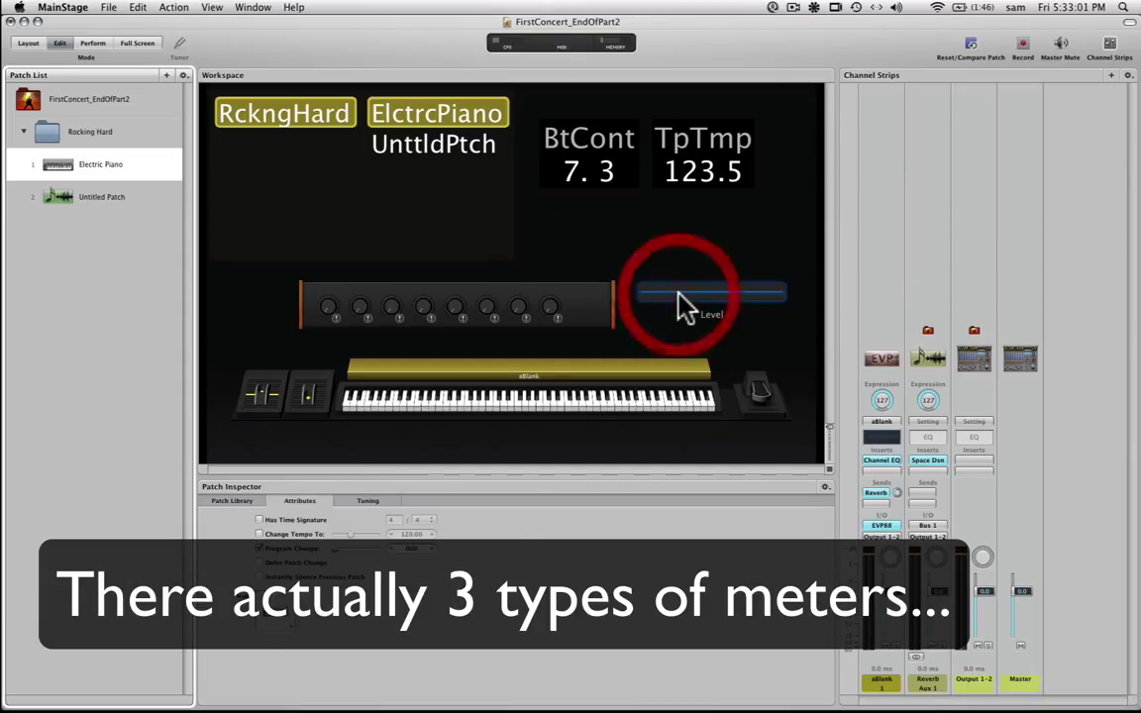
{"action": "left_click", "coordinate": [679, 294]}
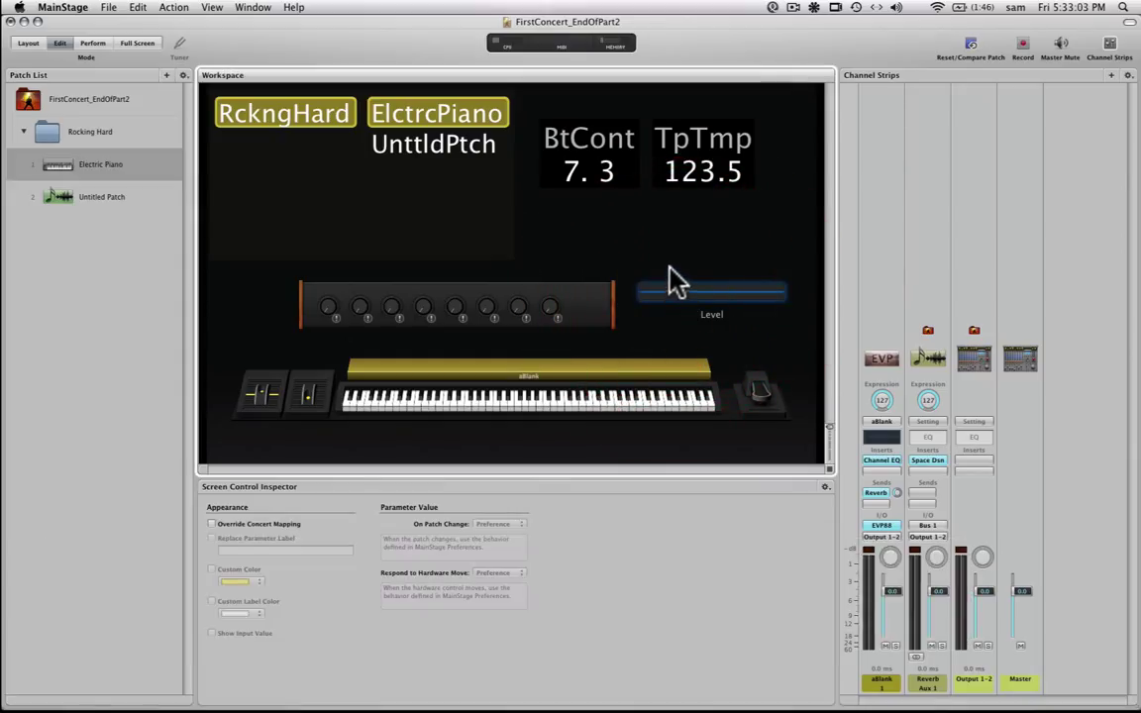
{"action": "left_click", "coordinate": [666, 309]}
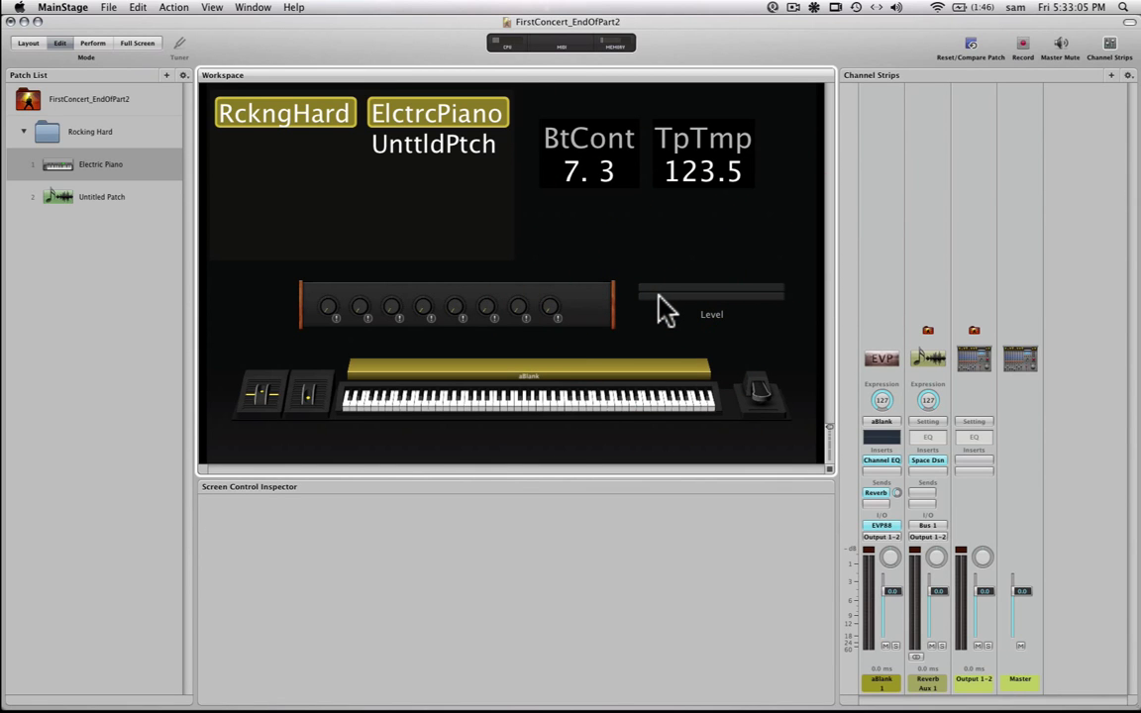